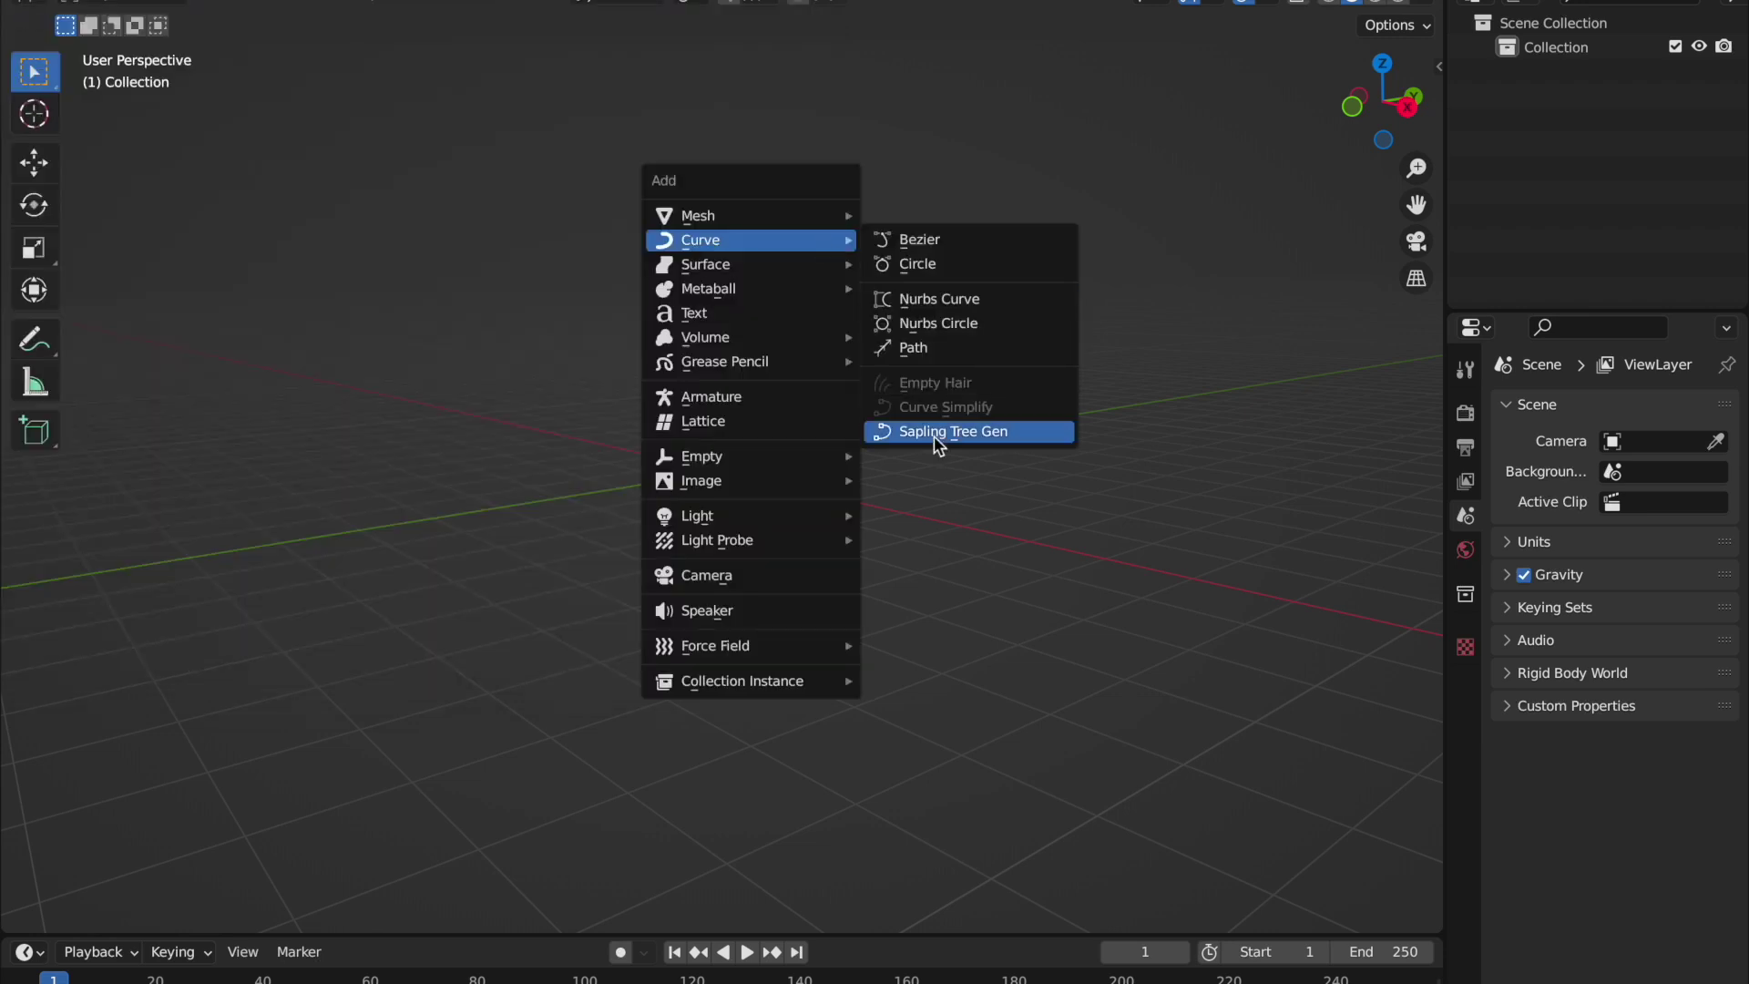
Add a Sapling tree with rectangular leaves shown and enlarged leaf scale values.
click(933, 421)
click(332, 280)
click(310, 465)
click(151, 492)
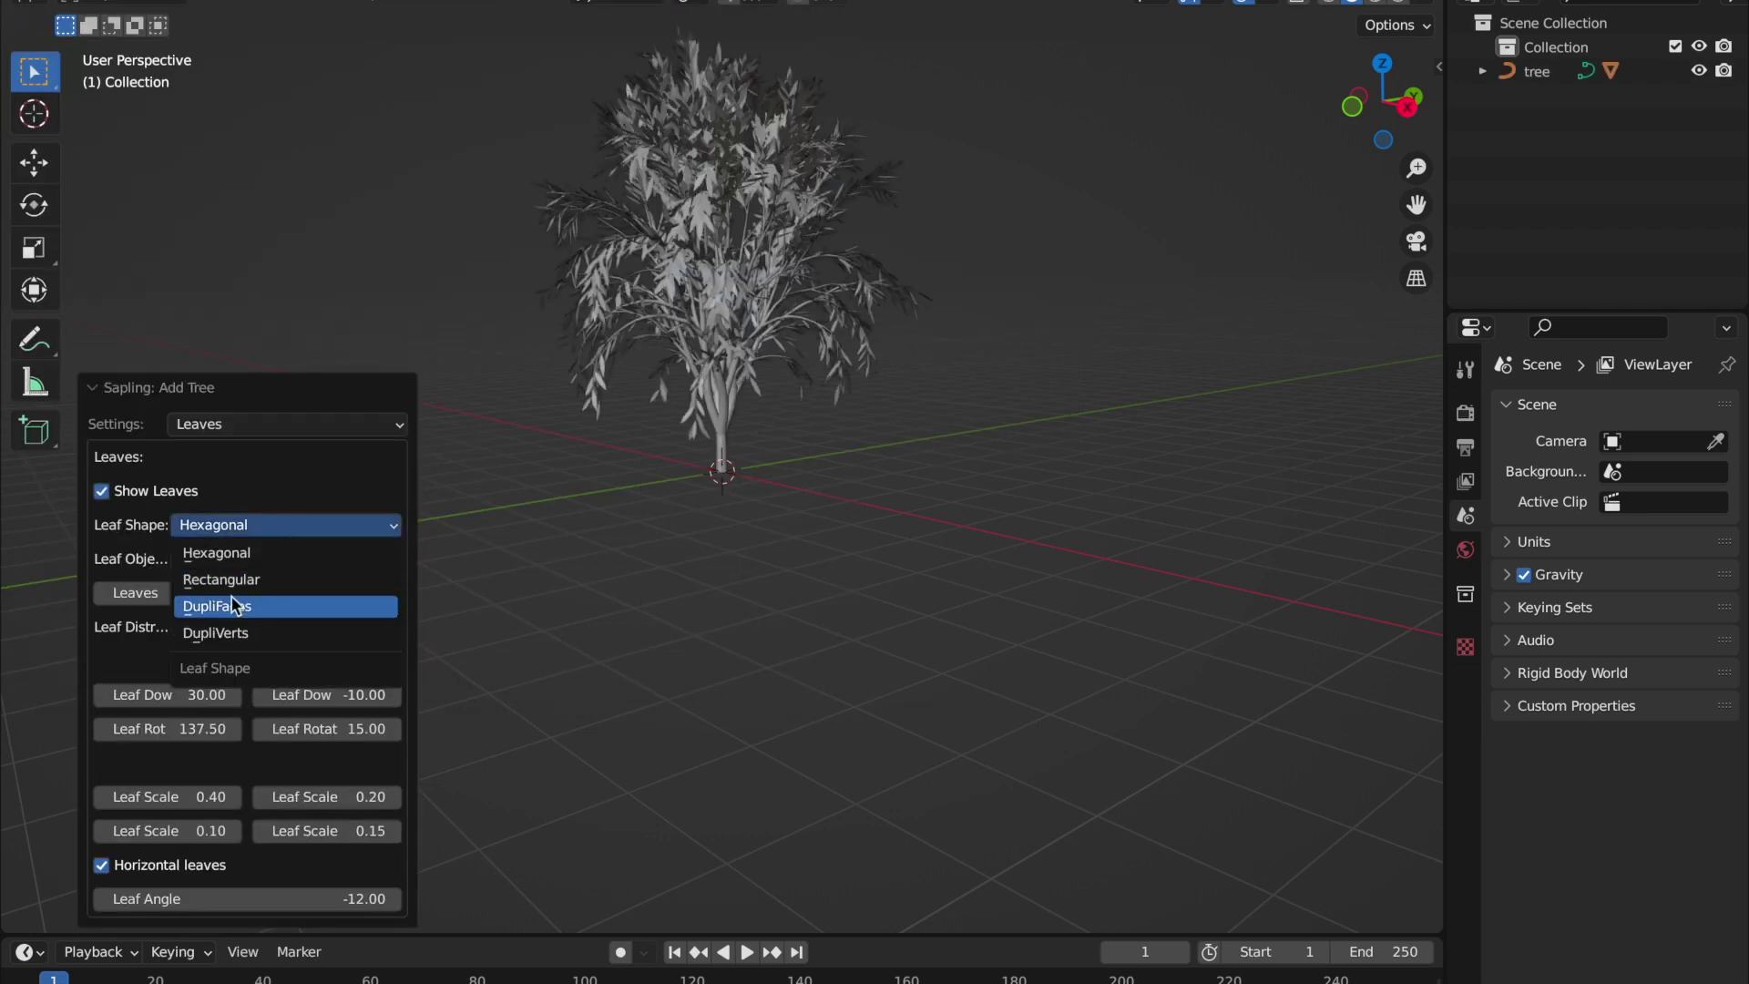
click(222, 579)
drag(203, 830, 182, 830)
mouse_move(328, 830)
mouse_down()
mouse_move(382, 830)
mouse_move(364, 797)
mouse_up()
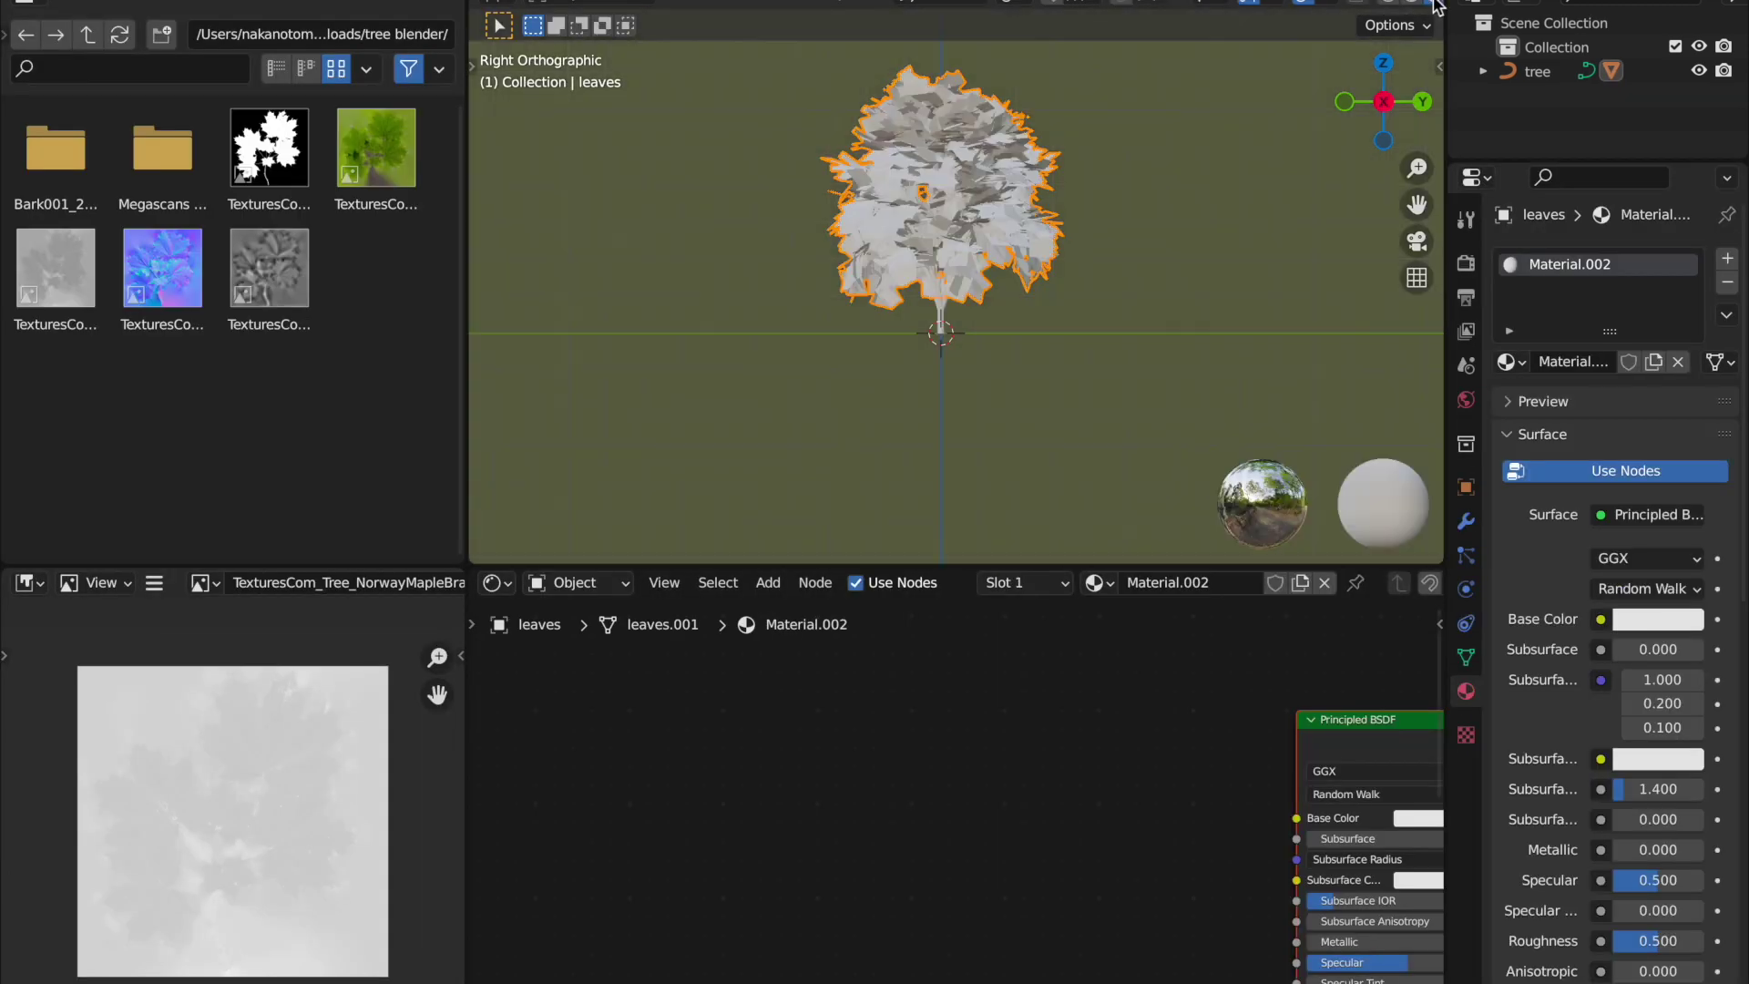
Add the leaf colour and alpha images, wired to Base Color and Alpha.
key(Home)
mouse_move(376, 148)
mouse_down()
mouse_move(902, 752)
mouse_move(789, 728)
mouse_up()
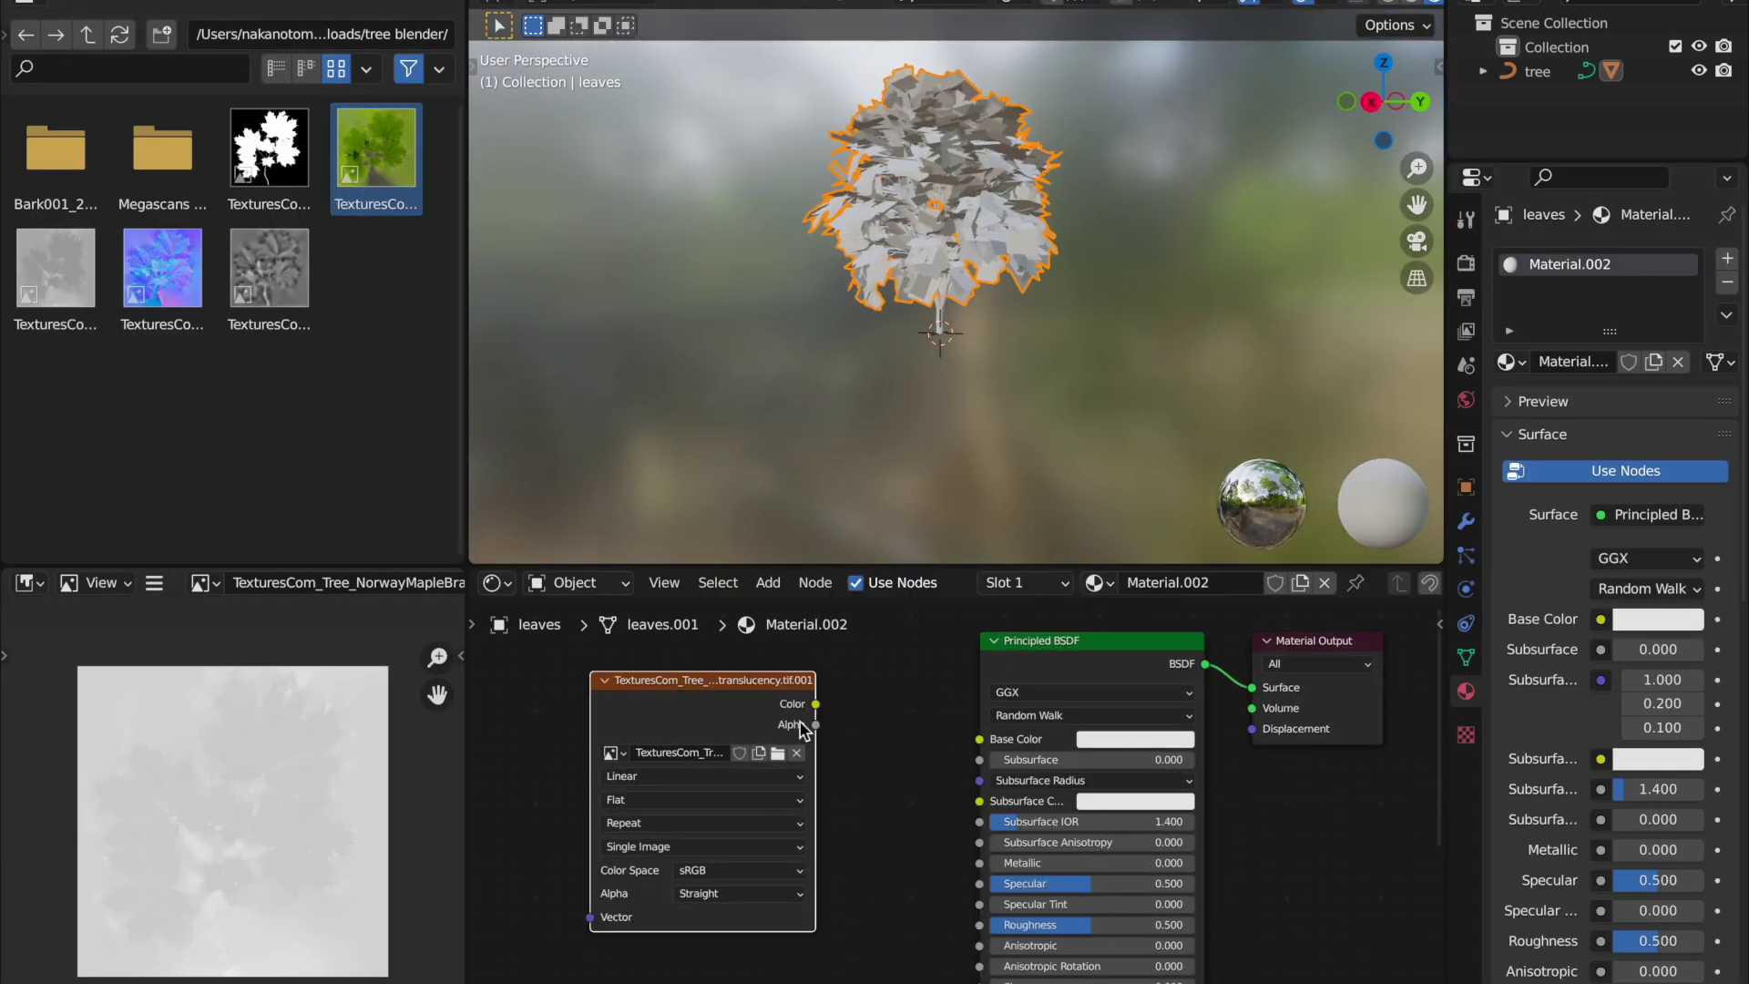
drag(270, 148, 923, 643)
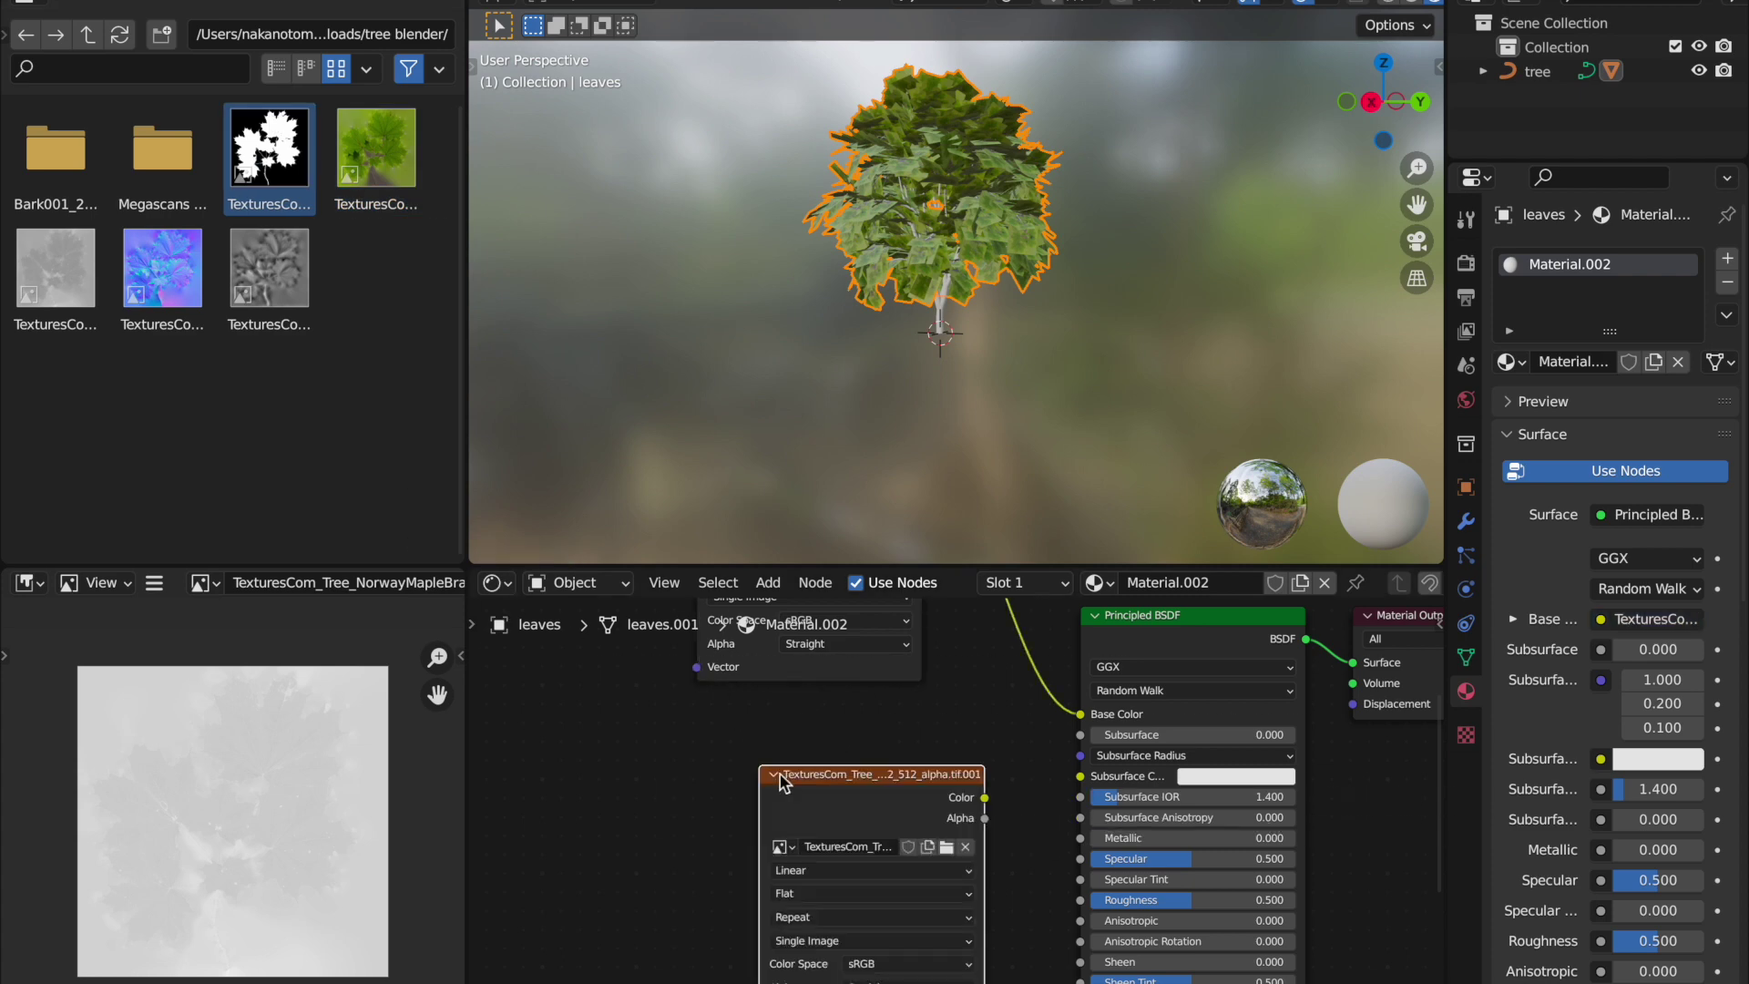
drag(873, 720, 1085, 832)
drag(756, 692, 805, 832)
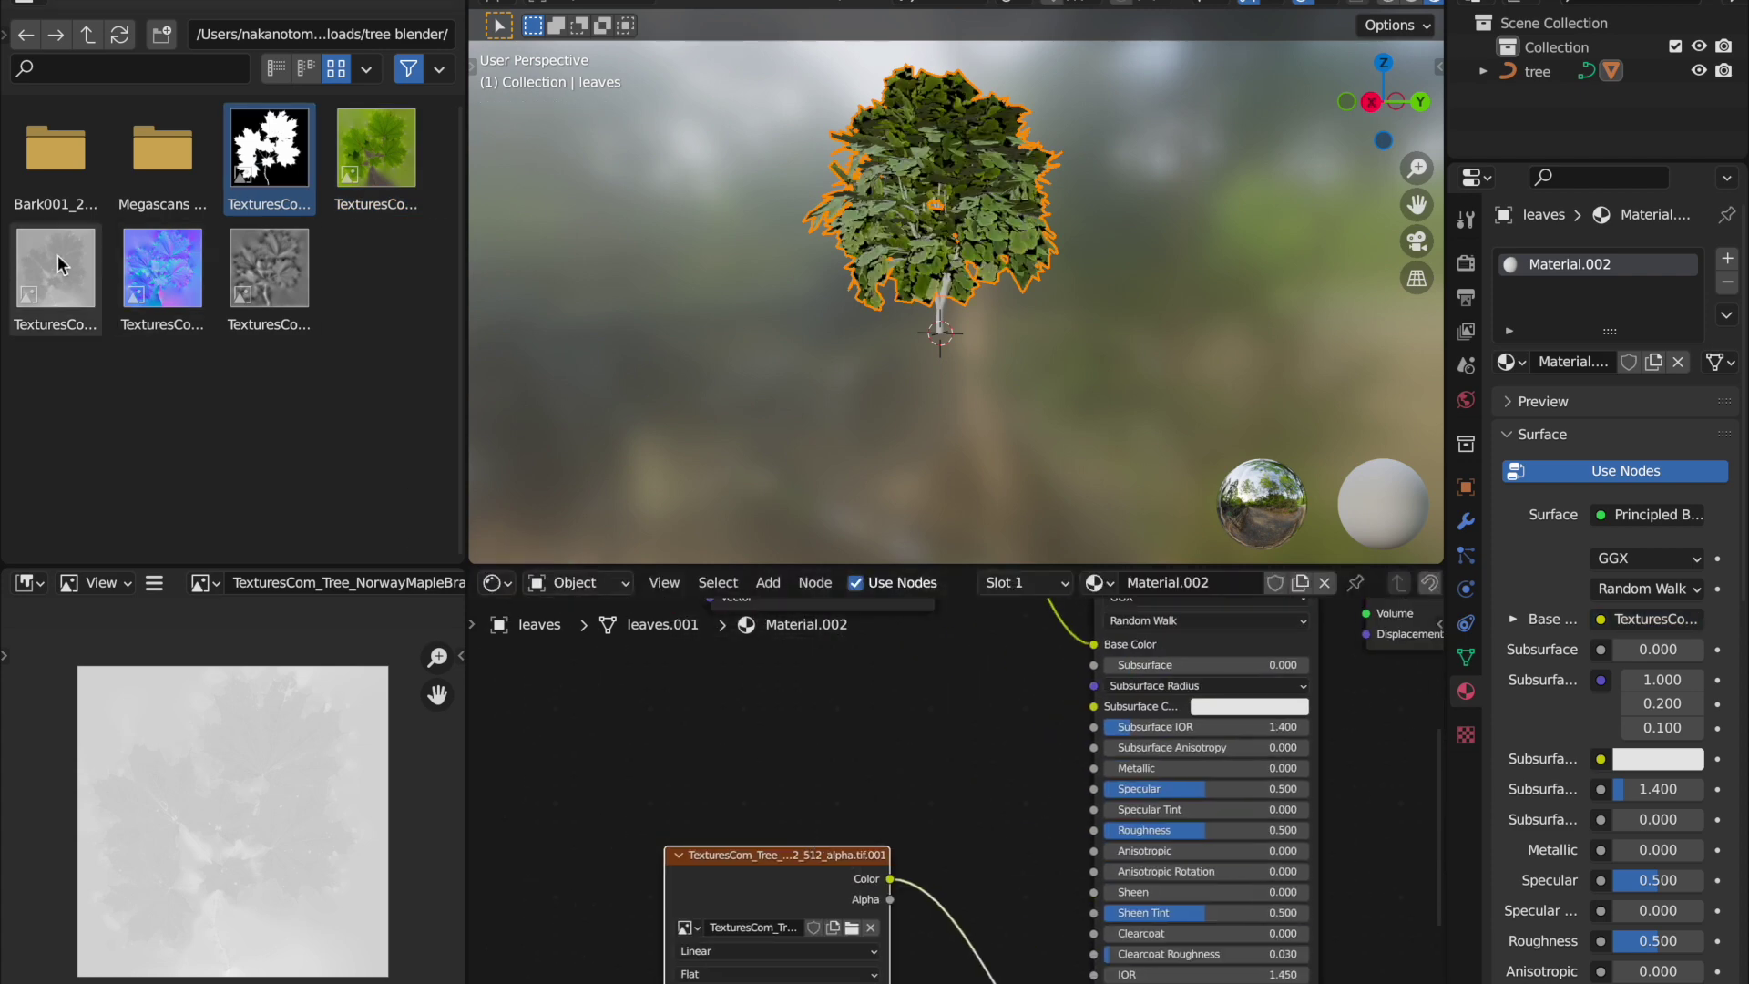
Connect the roughness image to the shader and route the normal map through a Bump node.
drag(491, 300, 588, 301)
mouse_move(483, 155)
mouse_down()
mouse_move(1006, 714)
mouse_move(895, 674)
mouse_move(1155, 701)
mouse_up()
scroll(1104, 731, down, 1)
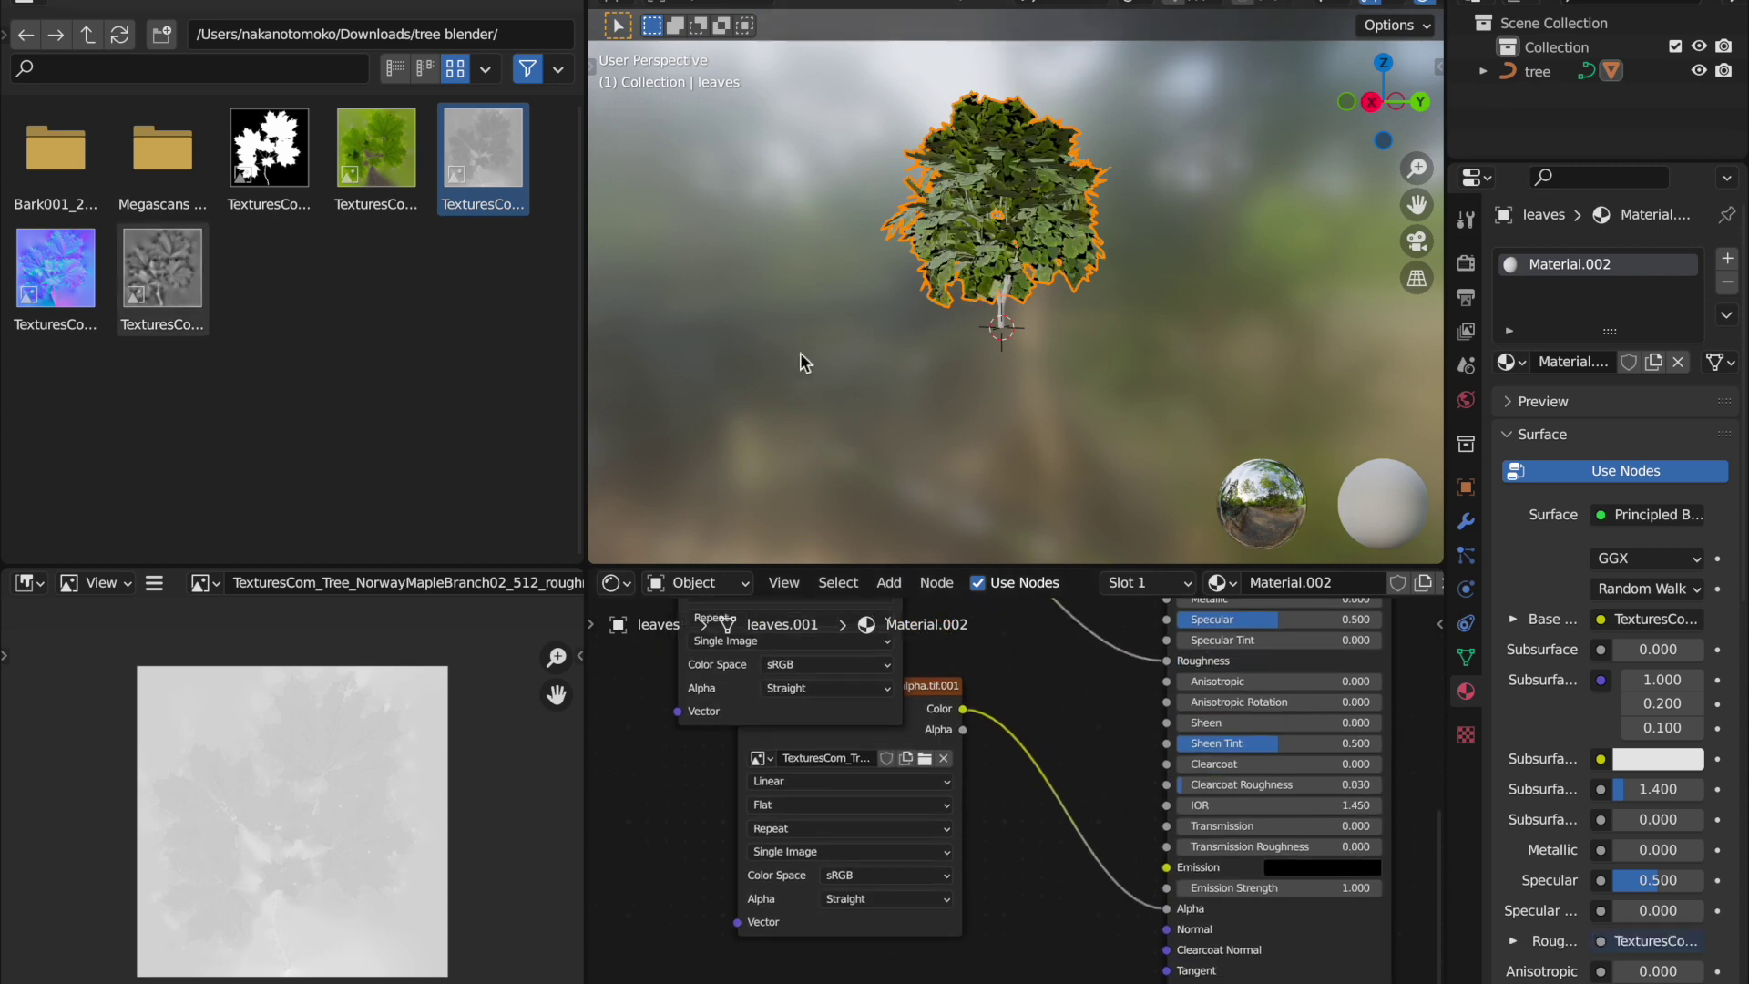
click(976, 851)
key(shift+a)
text(bu)
key(Return)
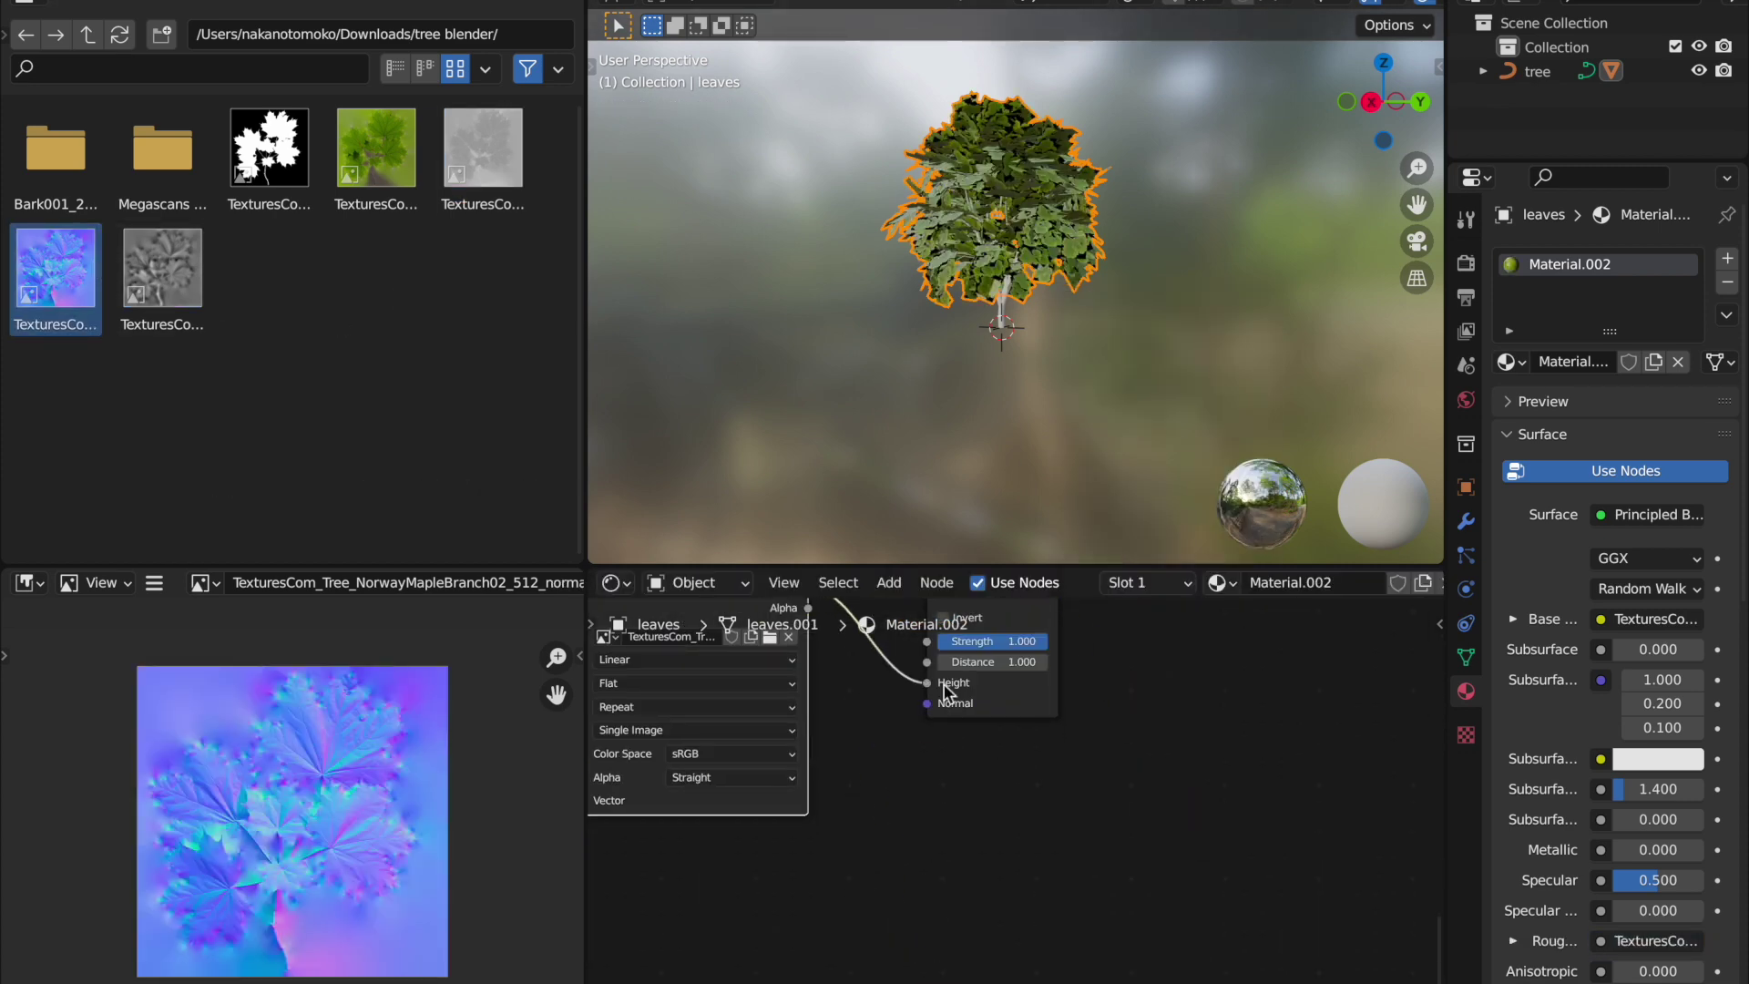
click(888, 809)
Feed the height image into a Displacement node linked to the Material Output.
drag(162, 269, 722, 512)
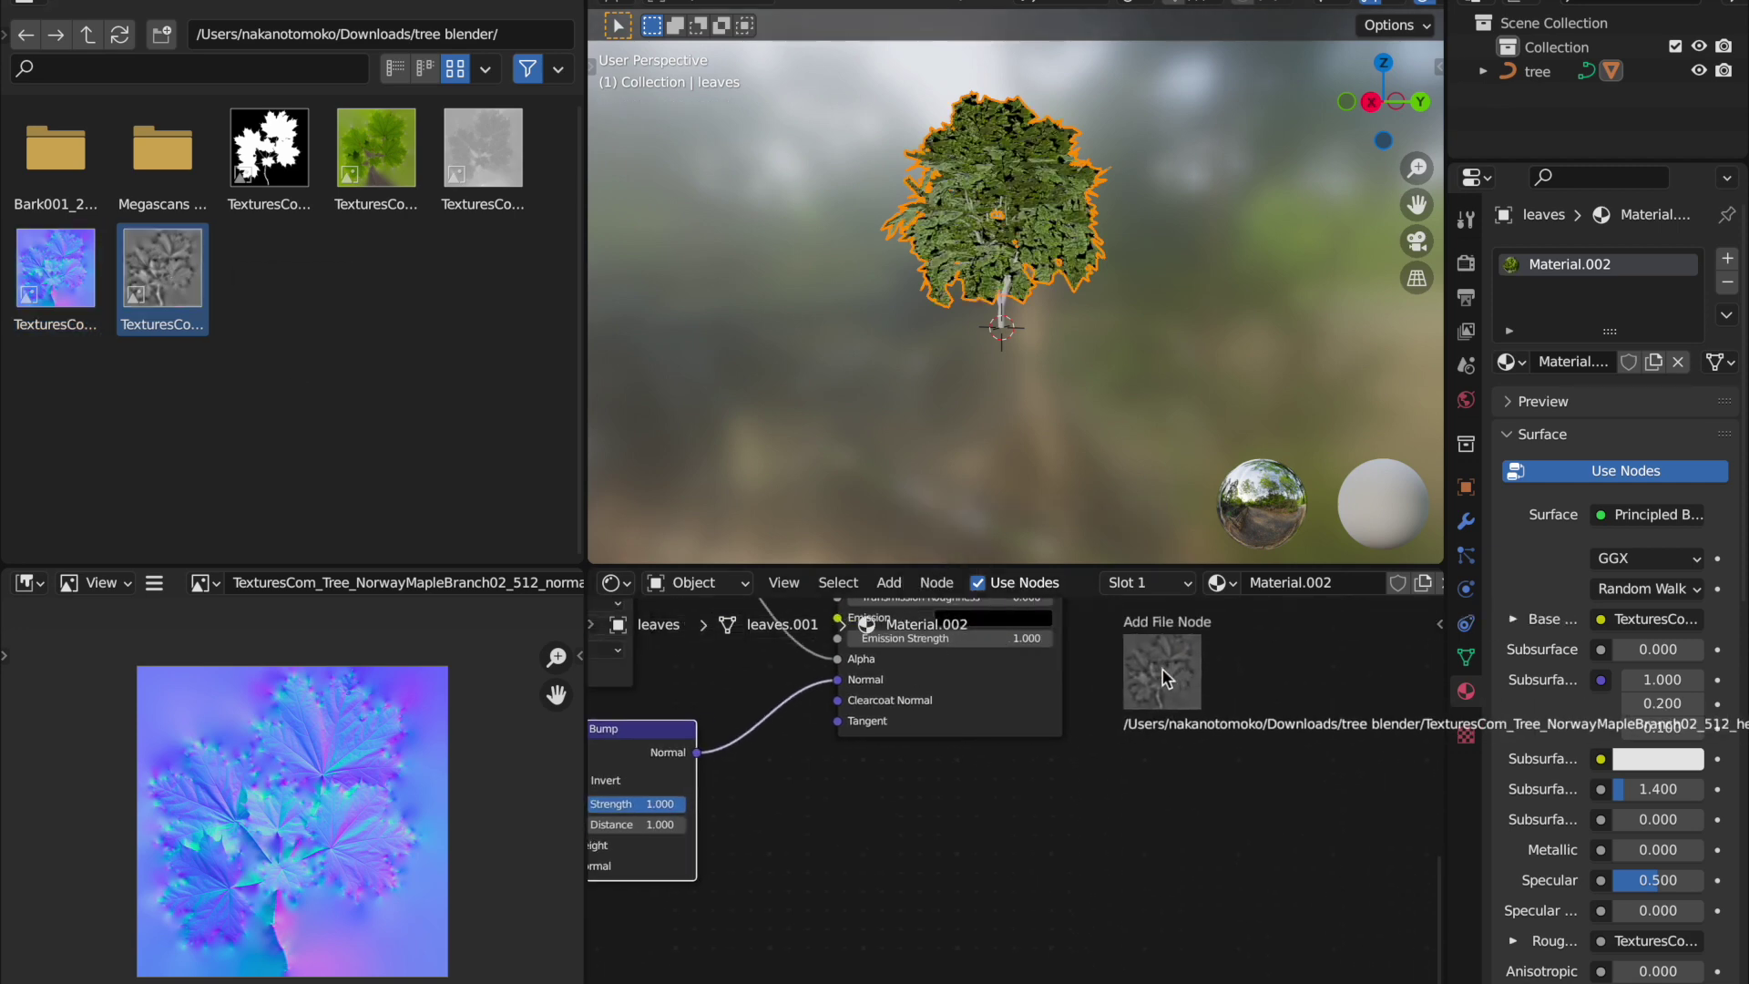
drag(1162, 678, 1162, 678)
key(shift+a)
text(dis)
key(Return)
click(1253, 729)
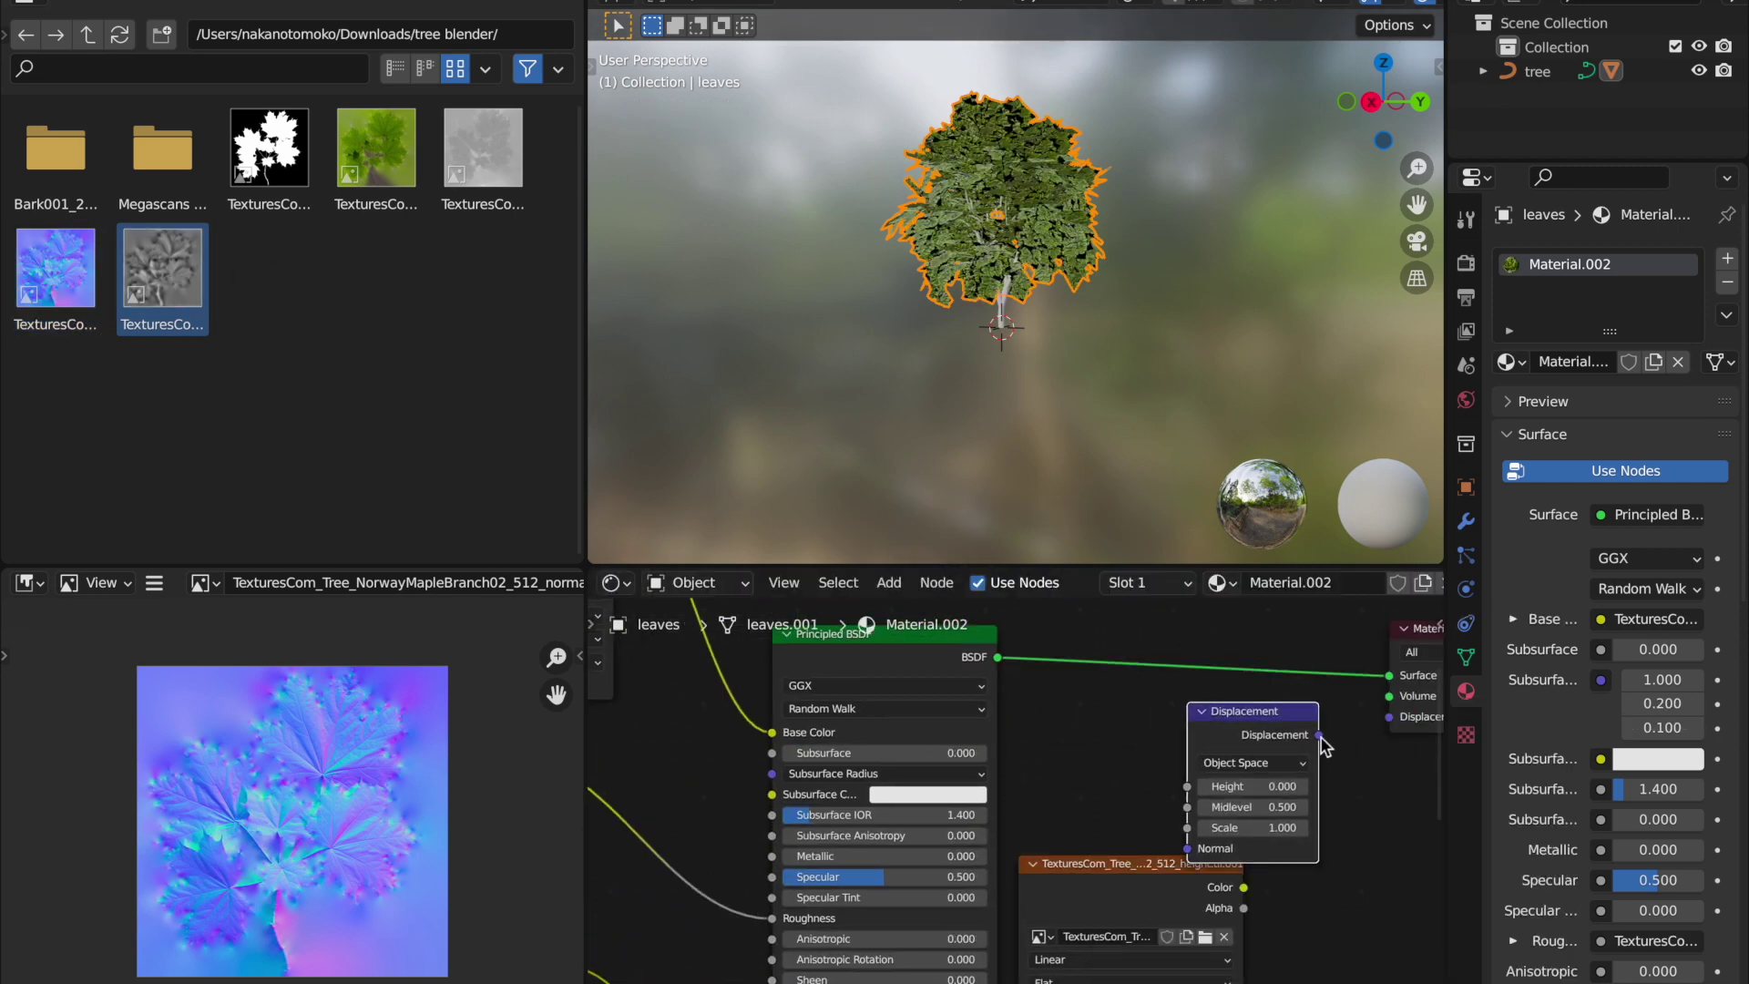
drag(1319, 734, 1389, 717)
key(g)
drag(1300, 852, 1287, 839)
scroll(1002, 273, up, 3)
scroll(1613, 547, down, 10)
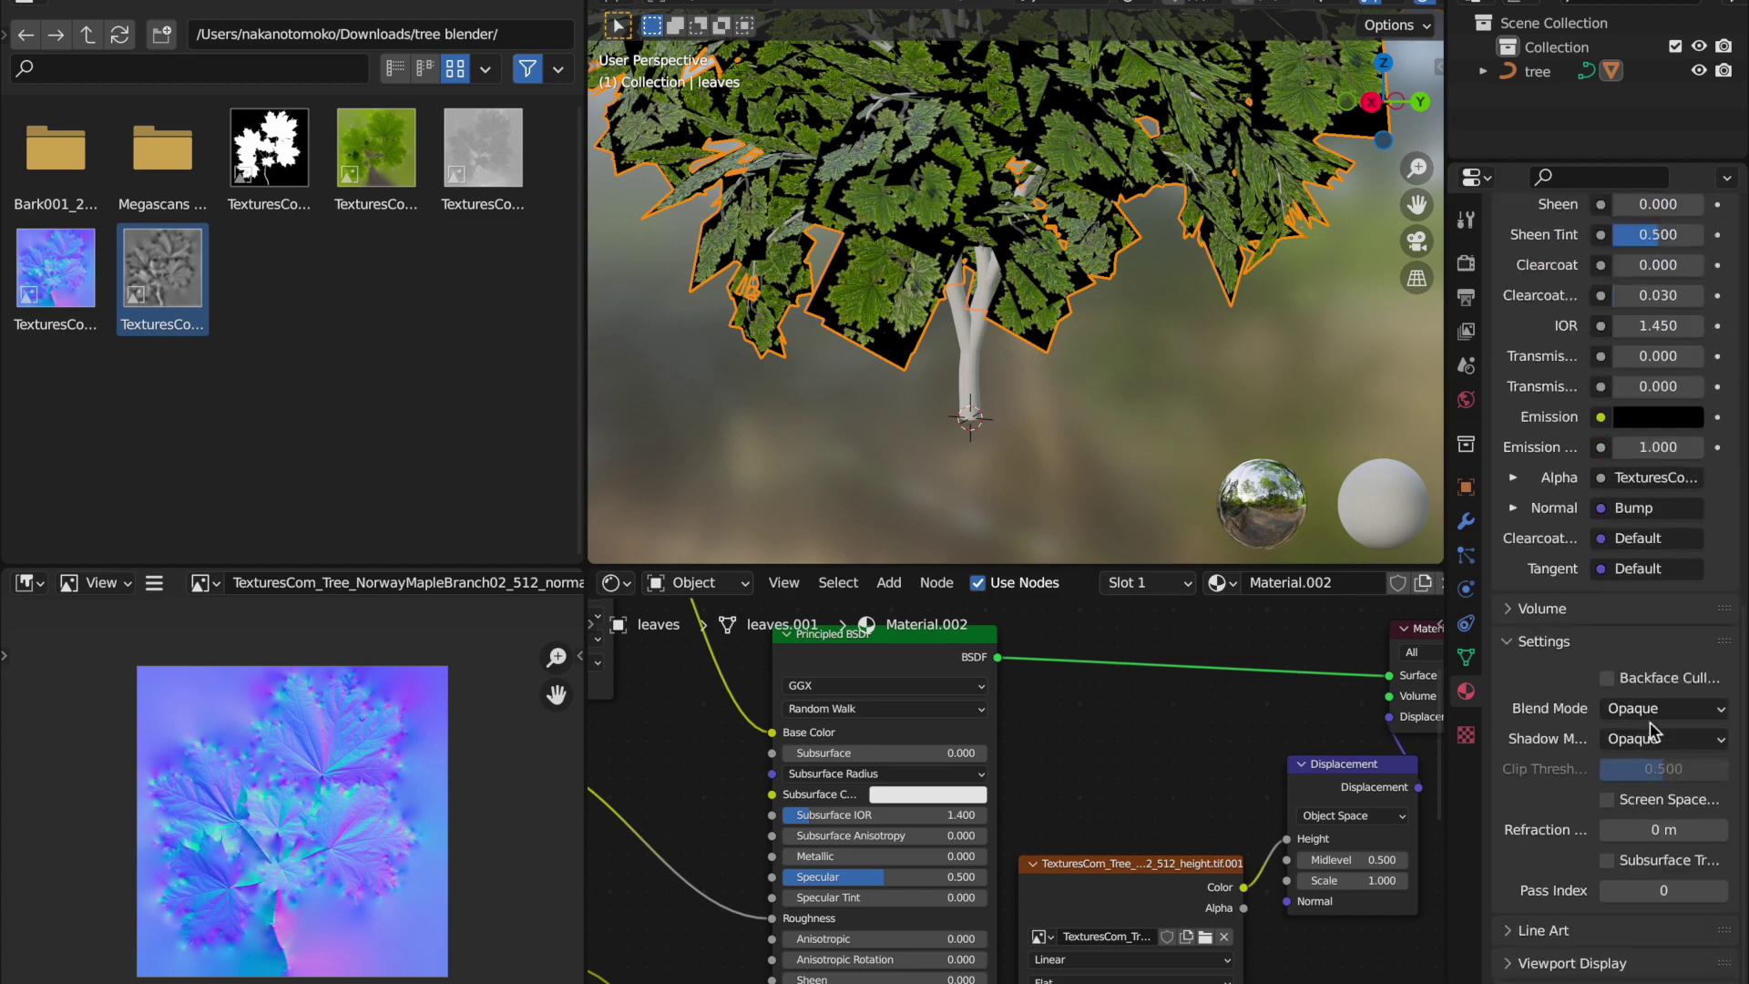
Set the leaf material's Blend Mode to Alpha Blend.
click(1651, 707)
click(1631, 812)
scroll(1266, 378, up, 3)
scroll(1267, 378, up, 3)
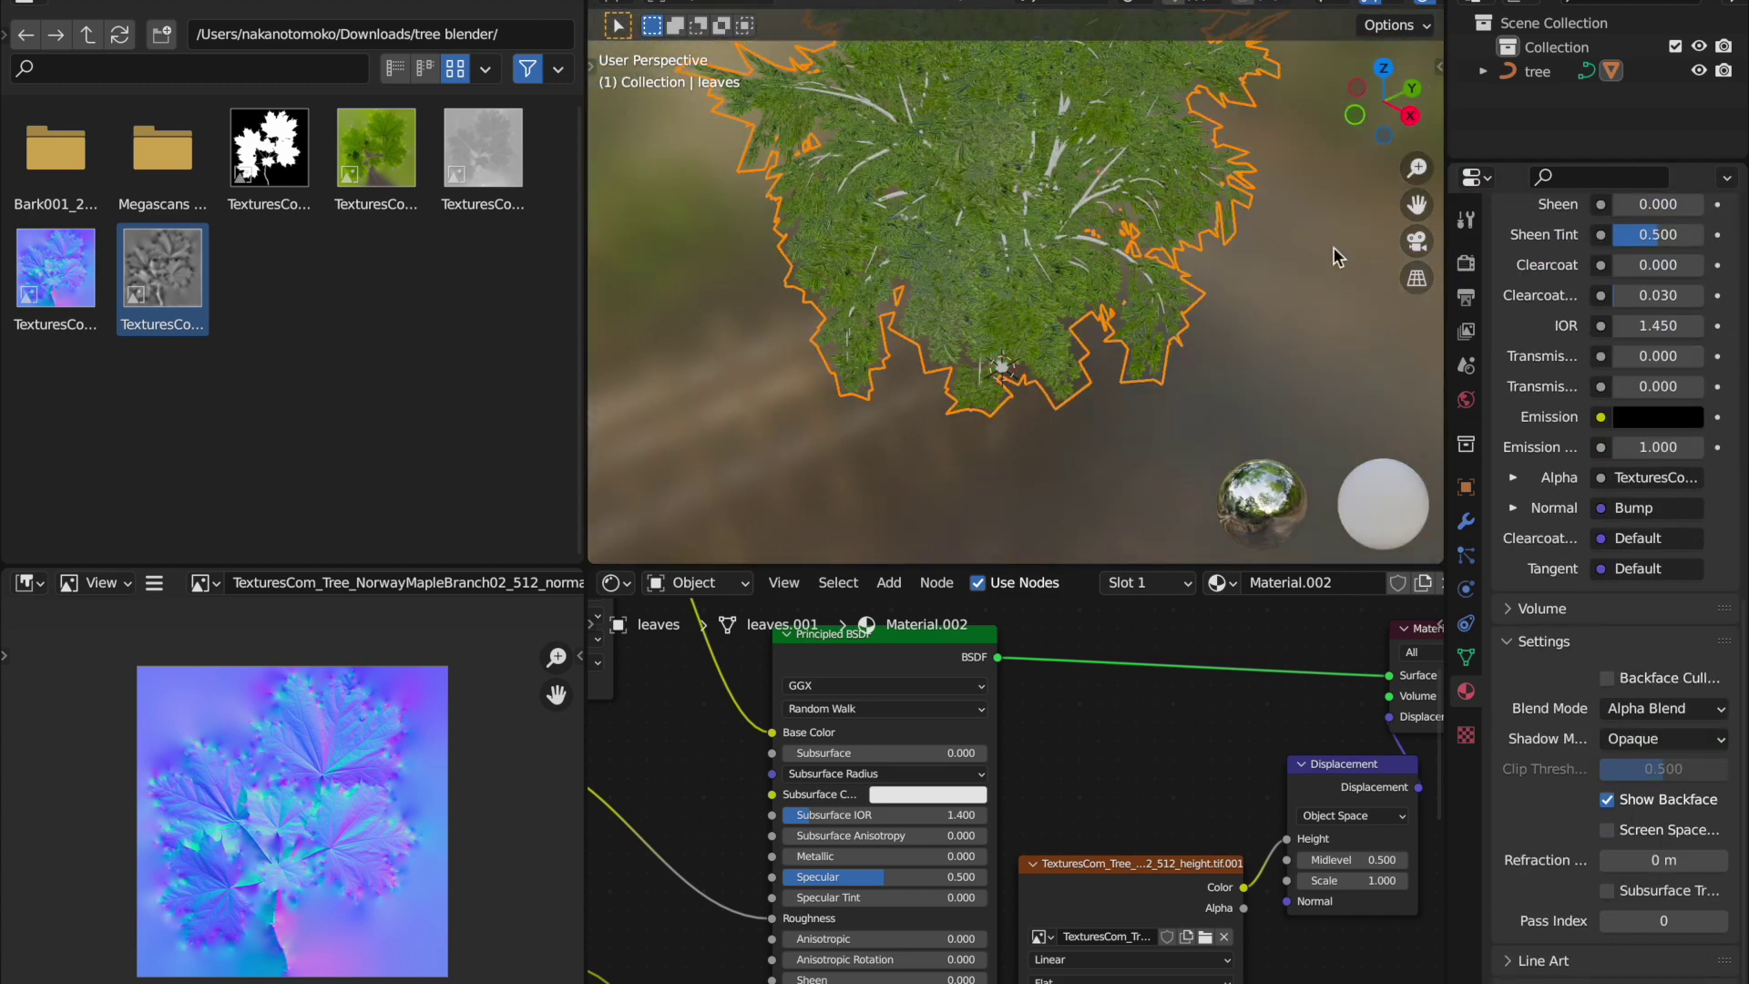
scroll(1267, 378, down, 6)
Switch the render engine to Cycles and add a ground plane.
click(1466, 263)
click(1667, 259)
click(1620, 341)
scroll(1272, 139, up, 3)
scroll(1272, 138, up, 3)
scroll(1247, 170, down, 2)
scroll(1247, 171, down, 5)
key(ctrl+KP_1)
key(Tab)
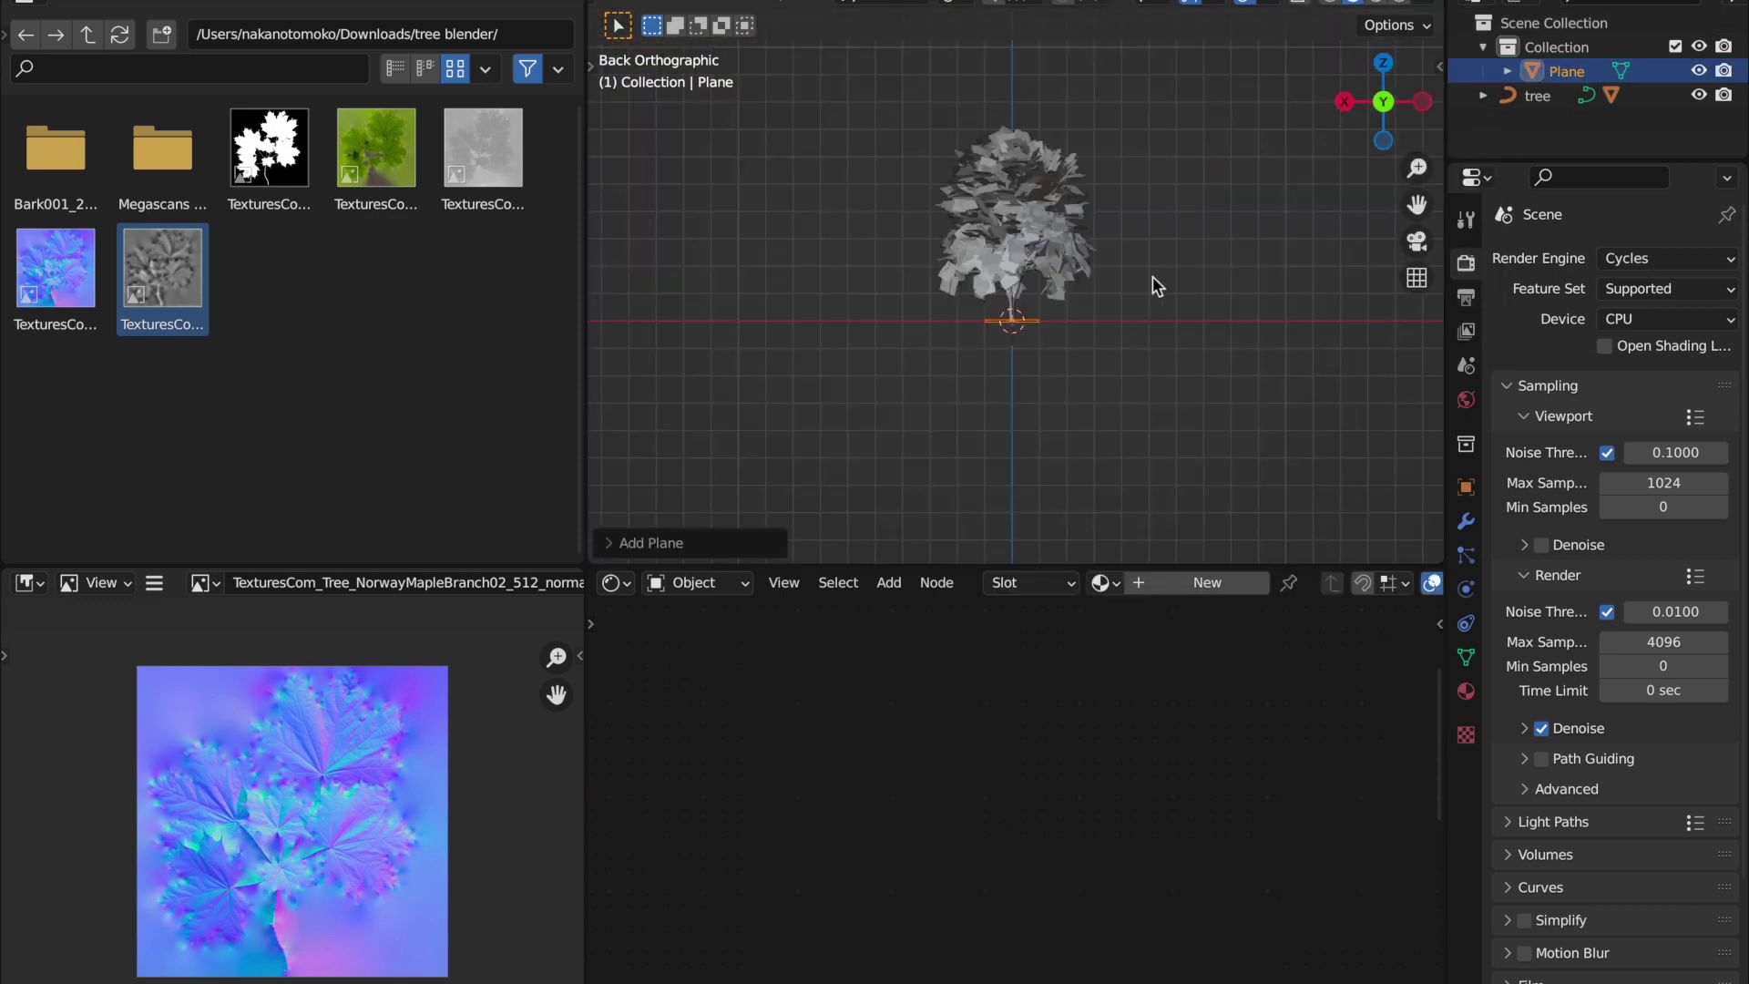
Subdivide the ground plane twice in Edit Mode.
right_click(1151, 277)
click(1151, 277)
right_click(1151, 277)
click(1152, 277)
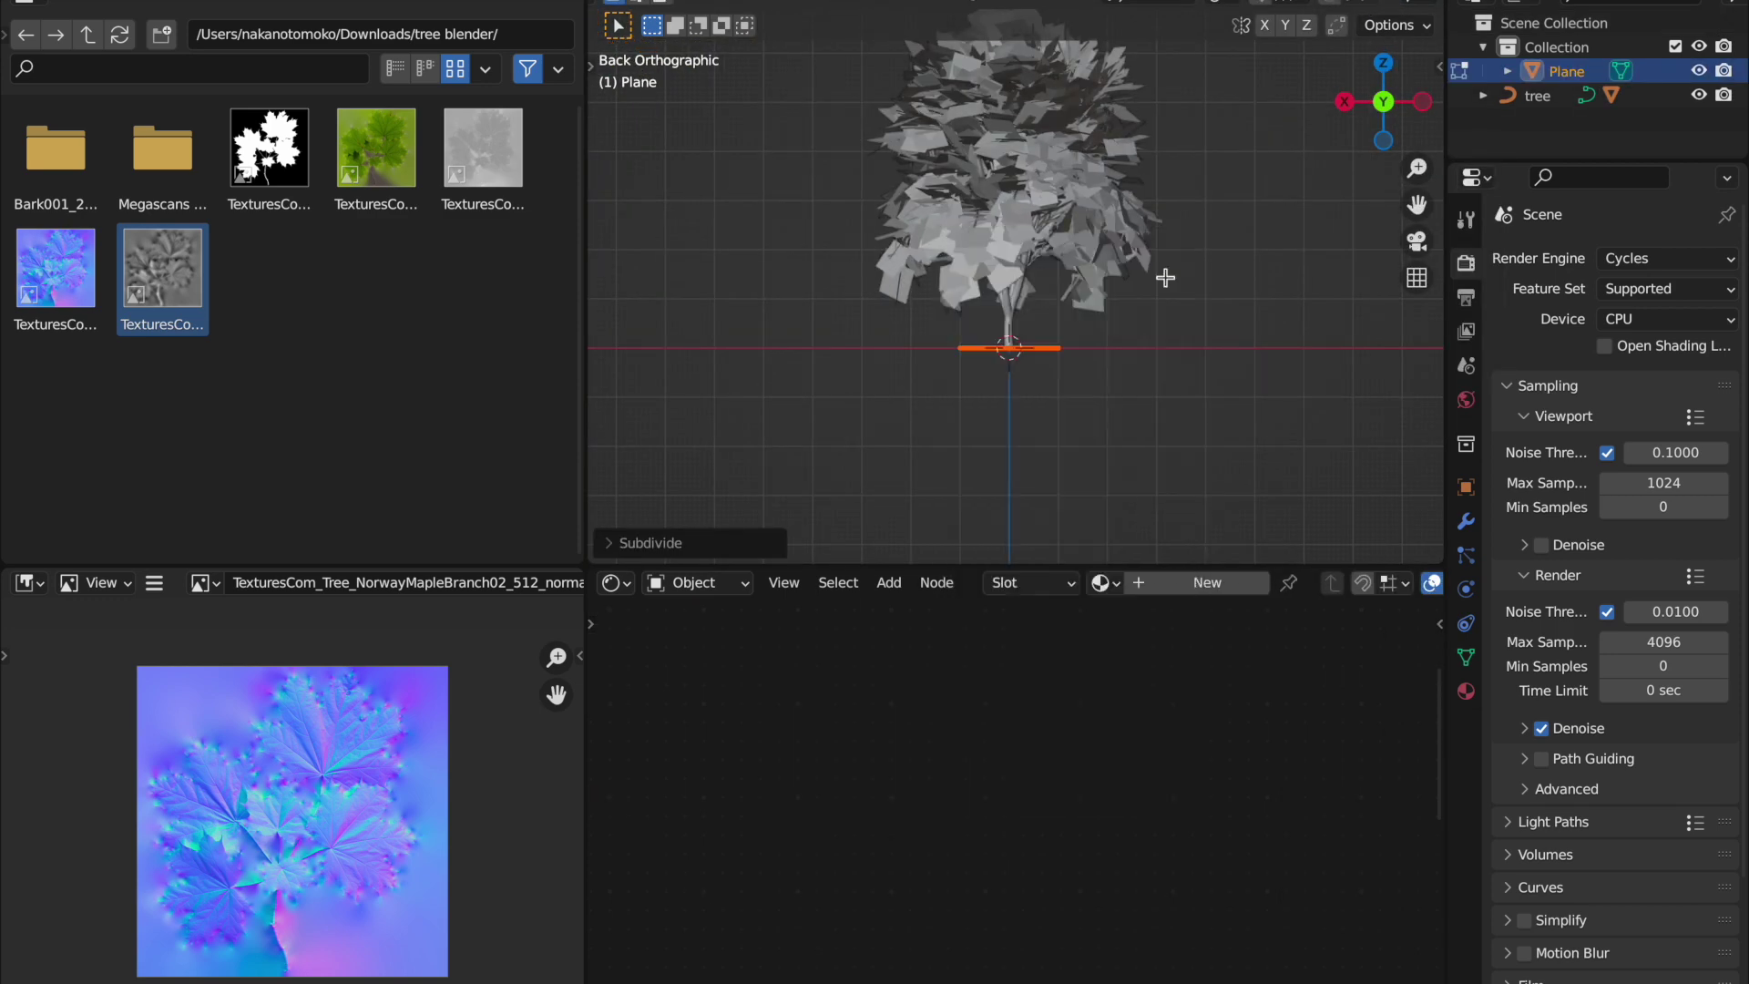
key(Tab)
middle_drag(1139, 273, 1168, 335)
Add a camera, set its transform, and frame the tree through it.
key(shift+a)
click(1176, 720)
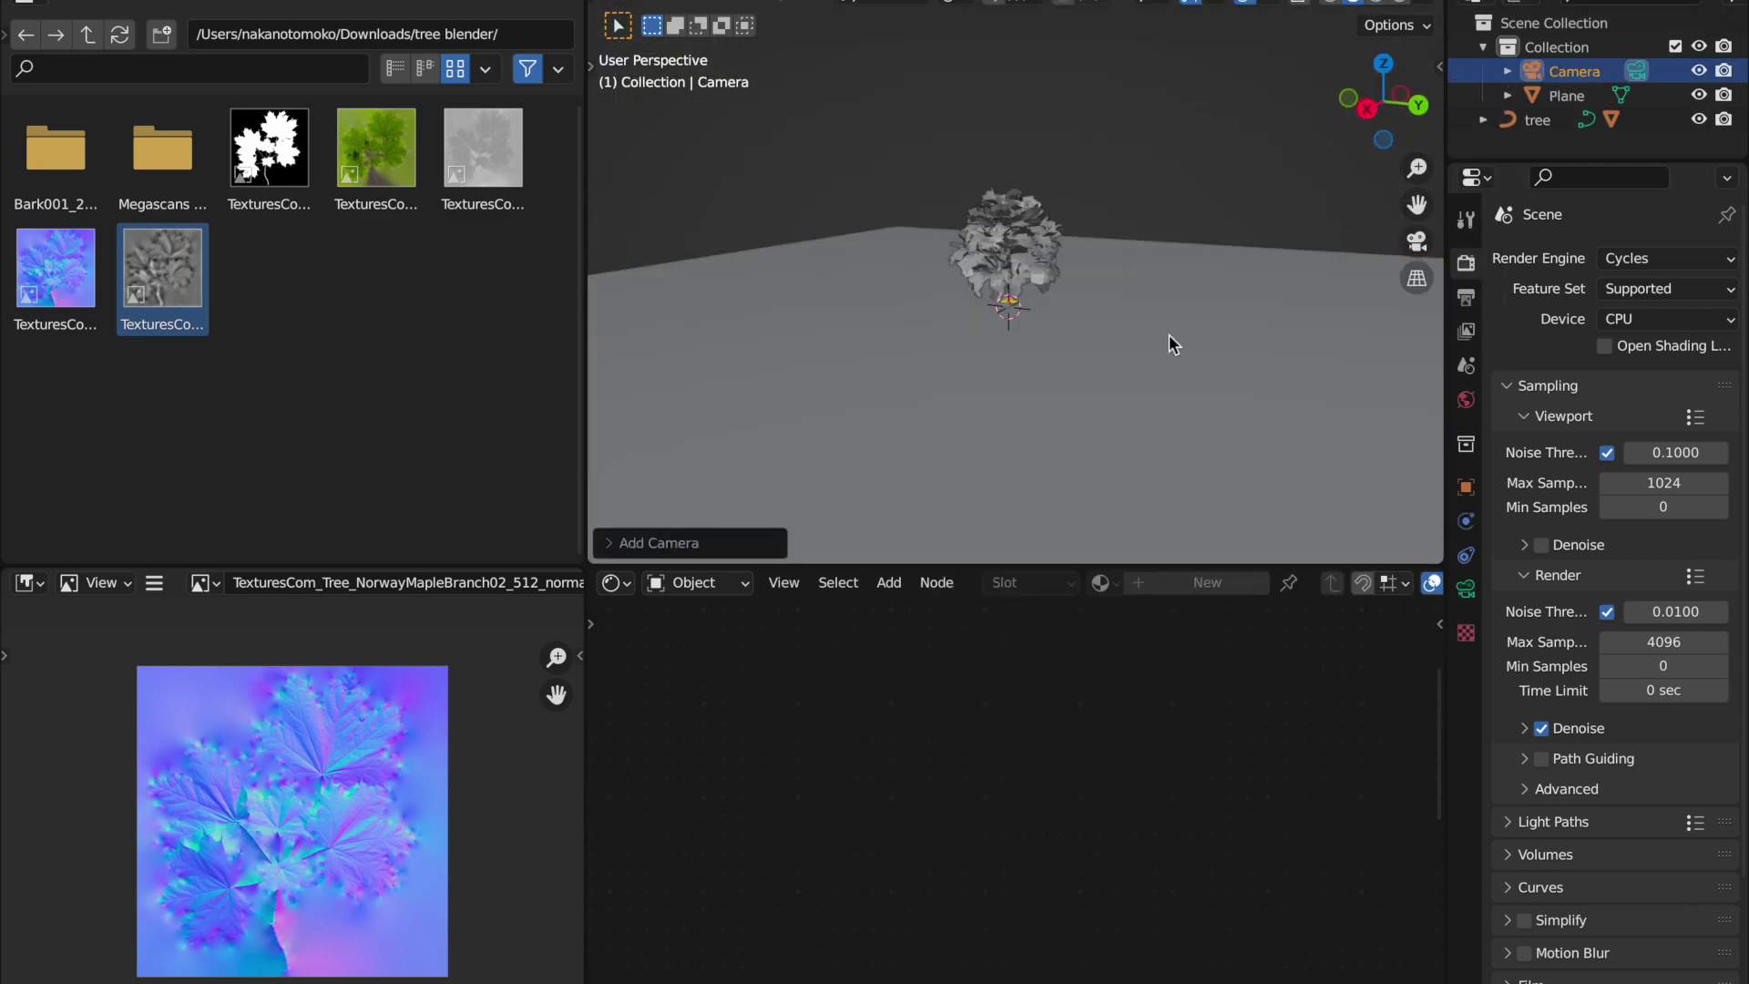
key(g)
click(1168, 335)
click(1413, 106)
key(n)
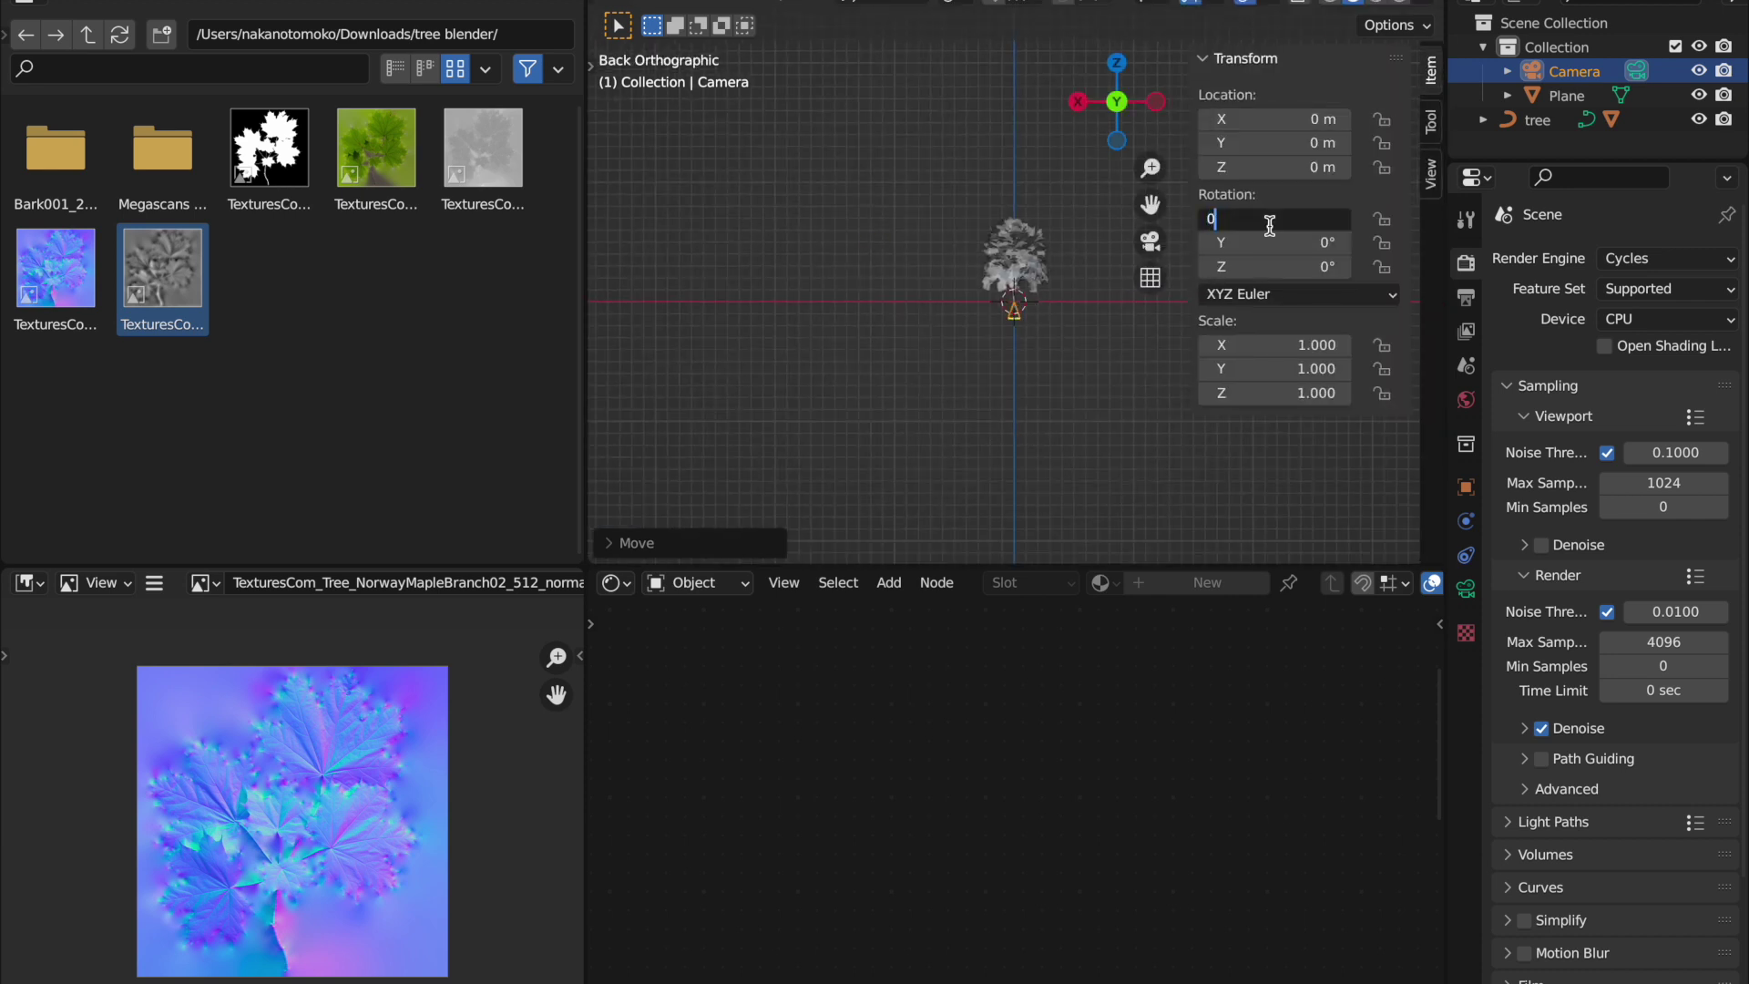
key(ctrl+alt+v)
key(KP_0)
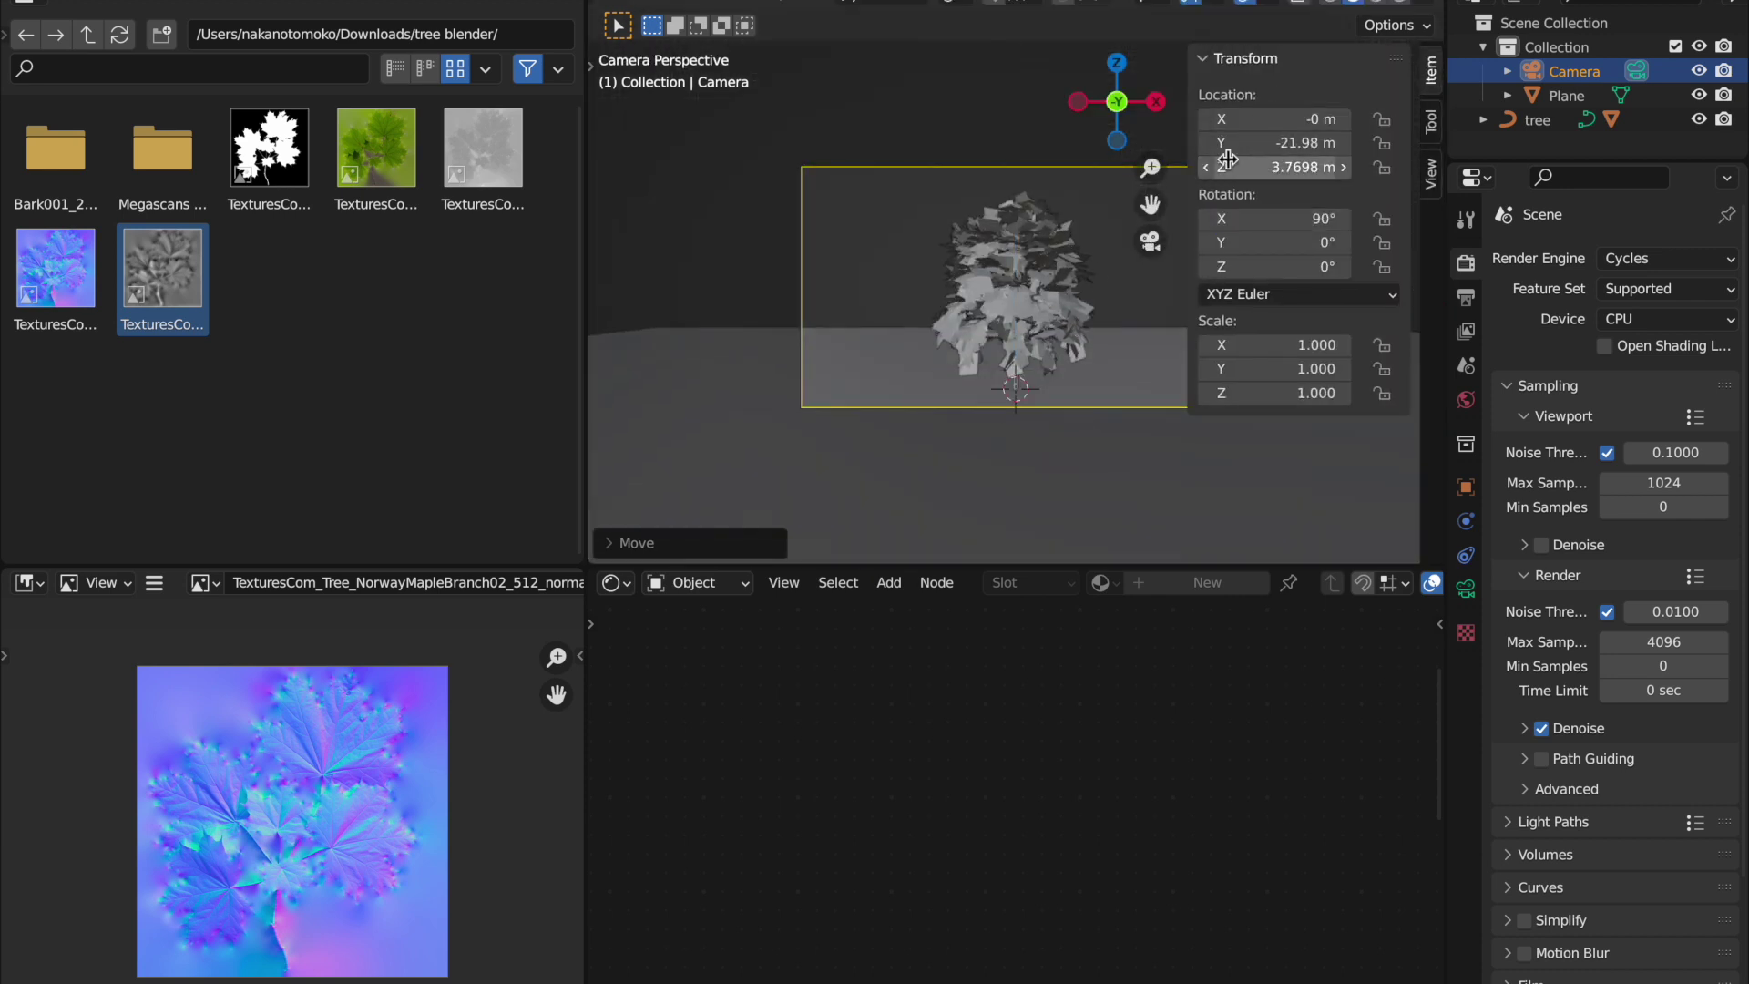
shift+middle_drag(1160, 247, 1078, 257)
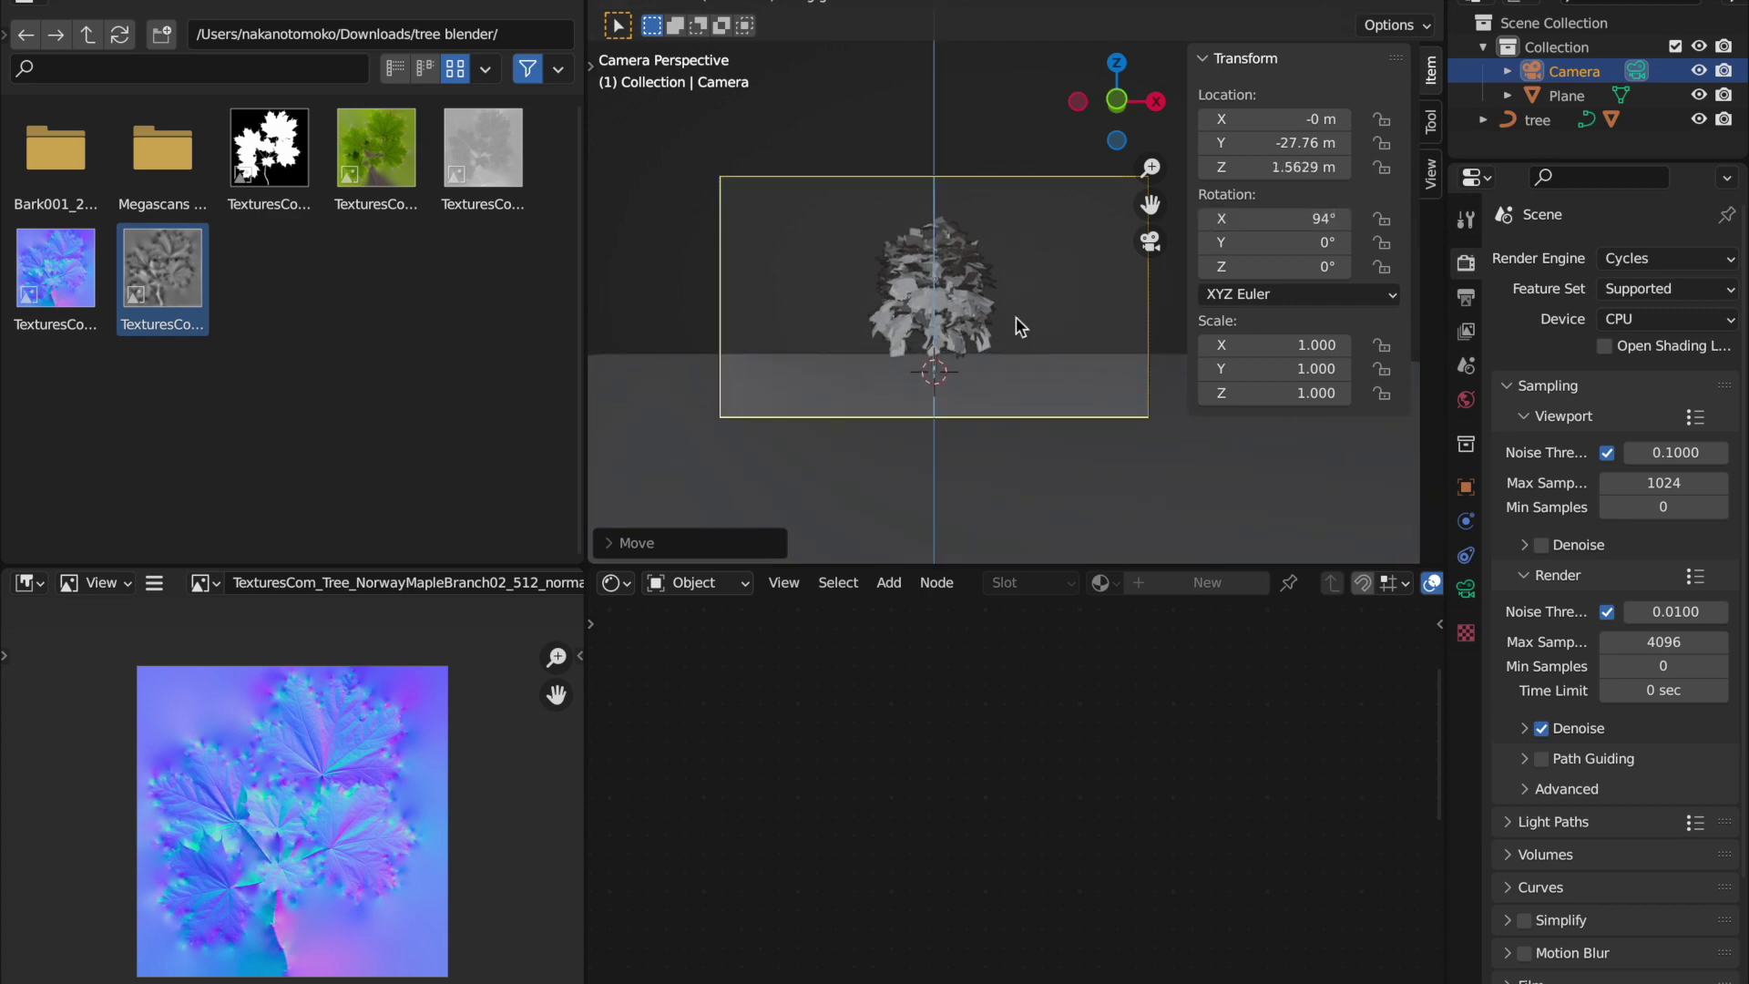
Scale the ground plane to 1.98.
click(1047, 319)
key(Tab)
right_click(1079, 314)
key(Escape)
key(Tab)
Add a Displace modifier to the plane using a new Clouds texture.
click(1466, 689)
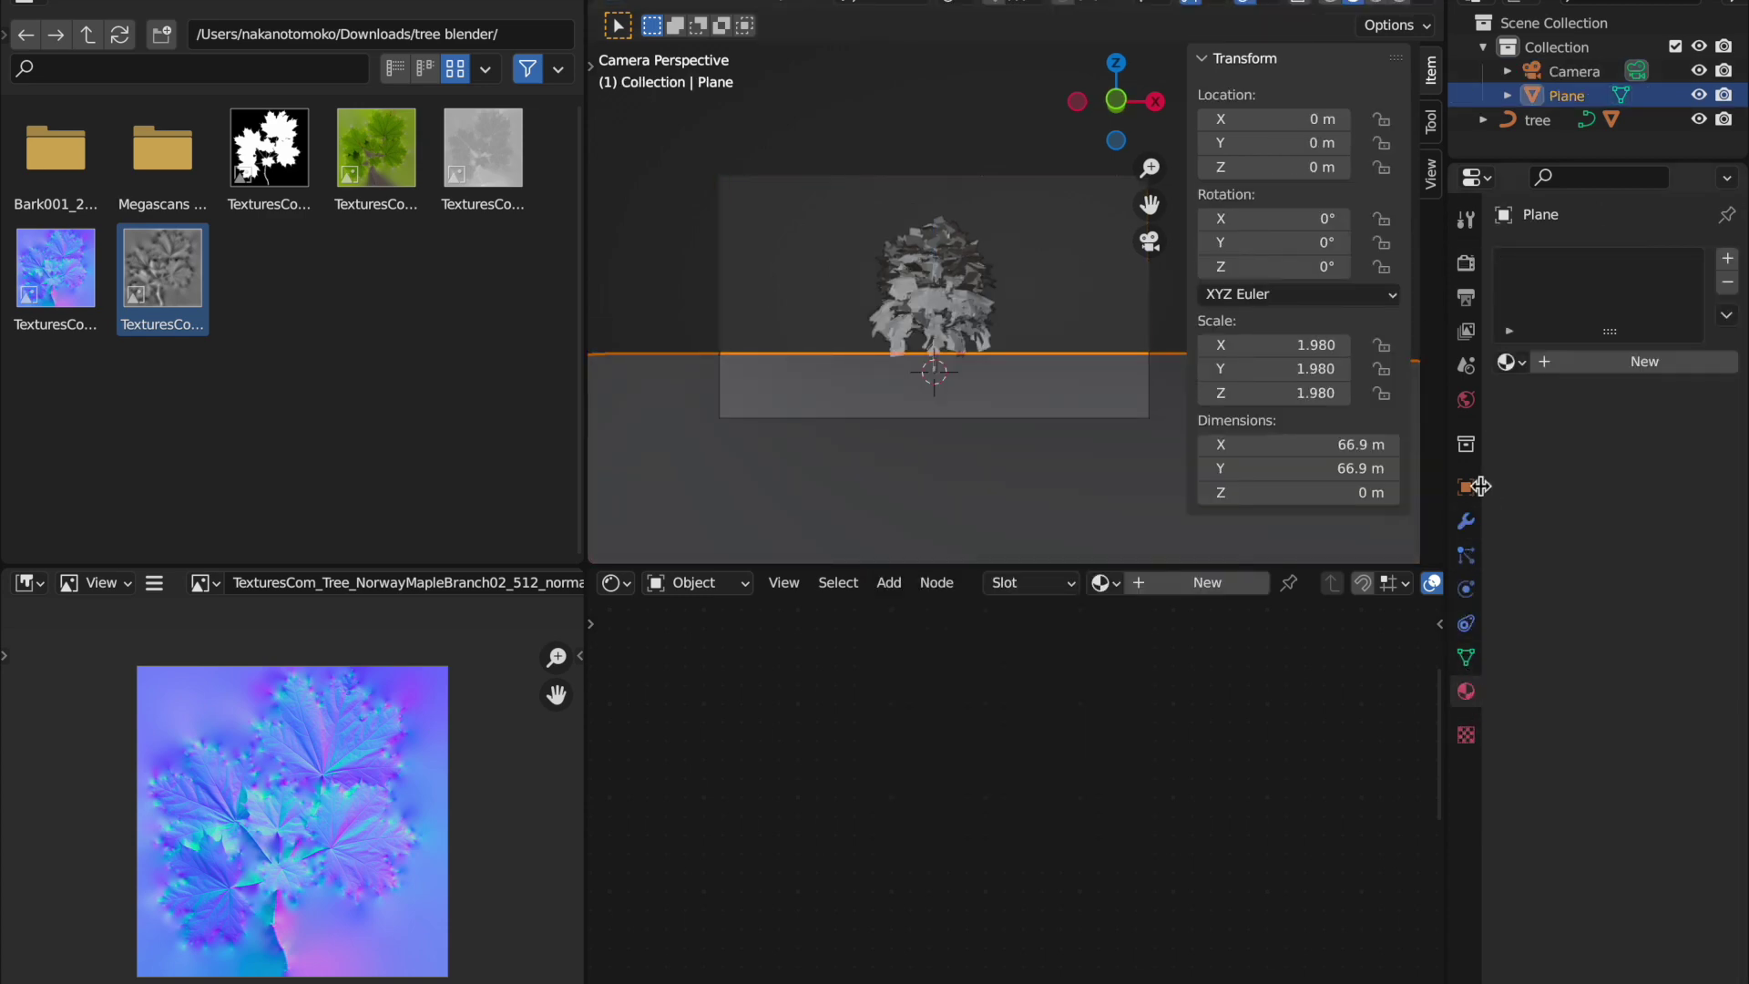
click(1466, 520)
click(1562, 258)
click(1466, 735)
click(1645, 294)
click(1645, 331)
click(1604, 383)
Subdivide the plane again, set displacement strength to 0.1, and apply the modifier.
key(Tab)
right_click(975, 369)
click(975, 375)
key(Tab)
click(1466, 520)
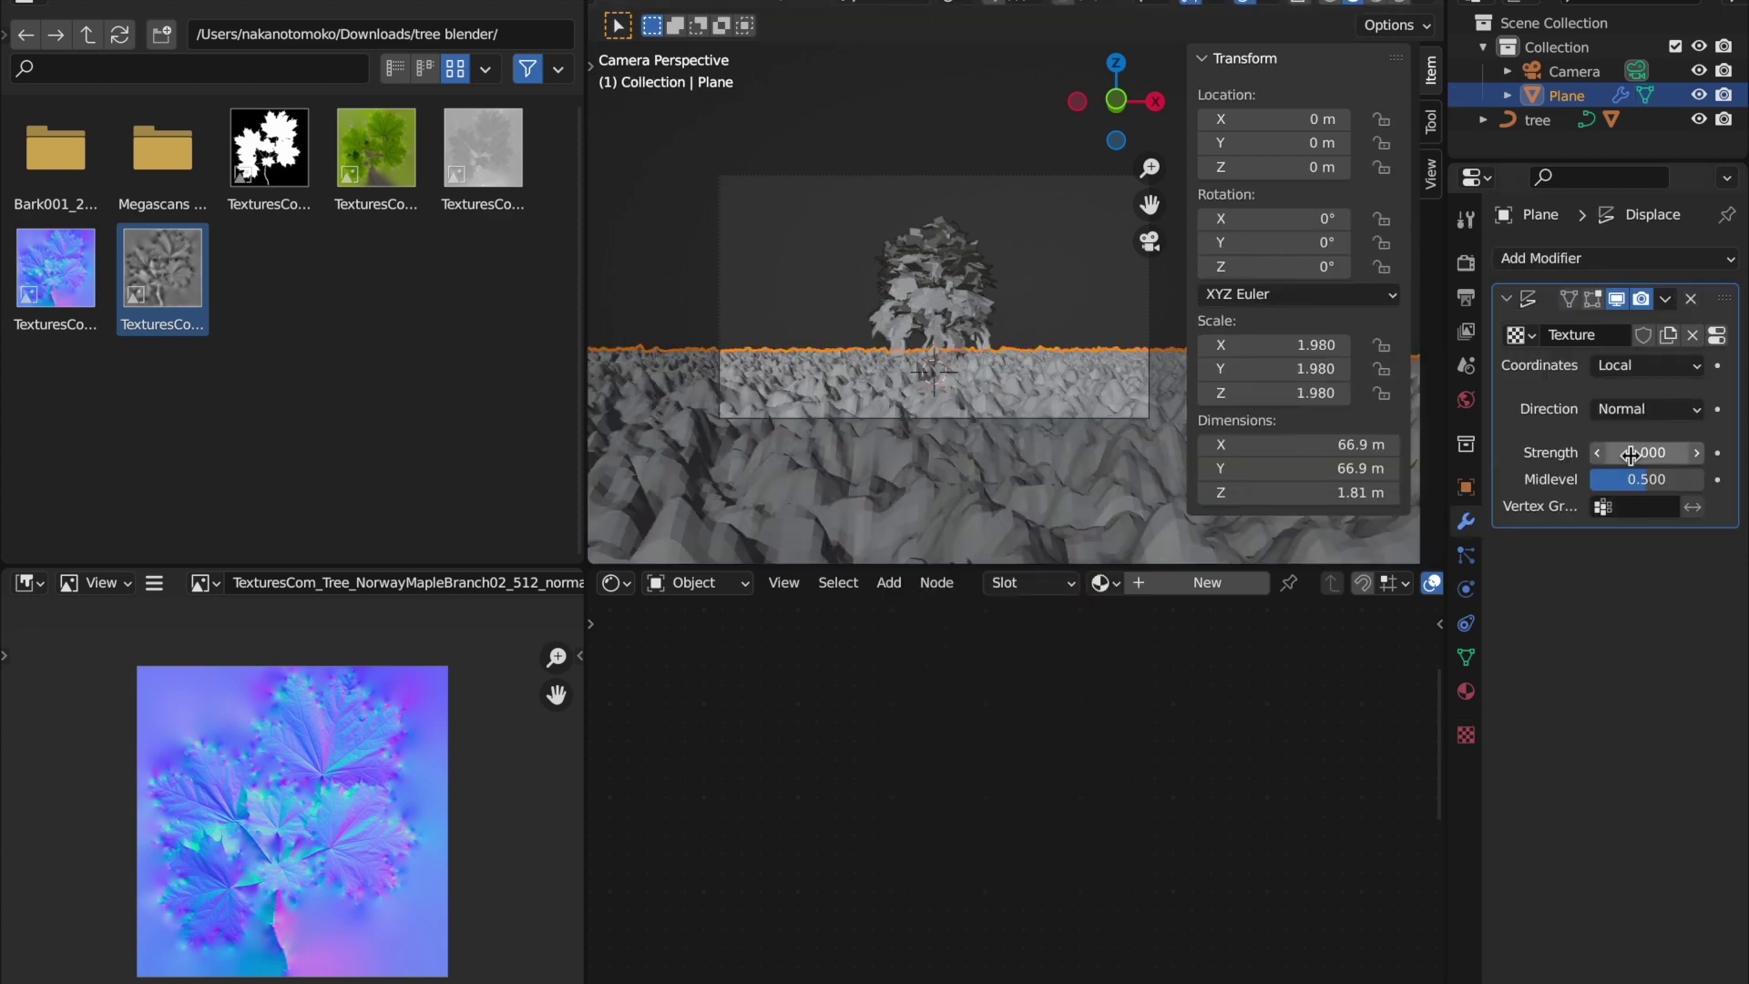
click(1631, 455)
text(0.1)
key(Return)
key(ctrl+x)
double_click(154, 151)
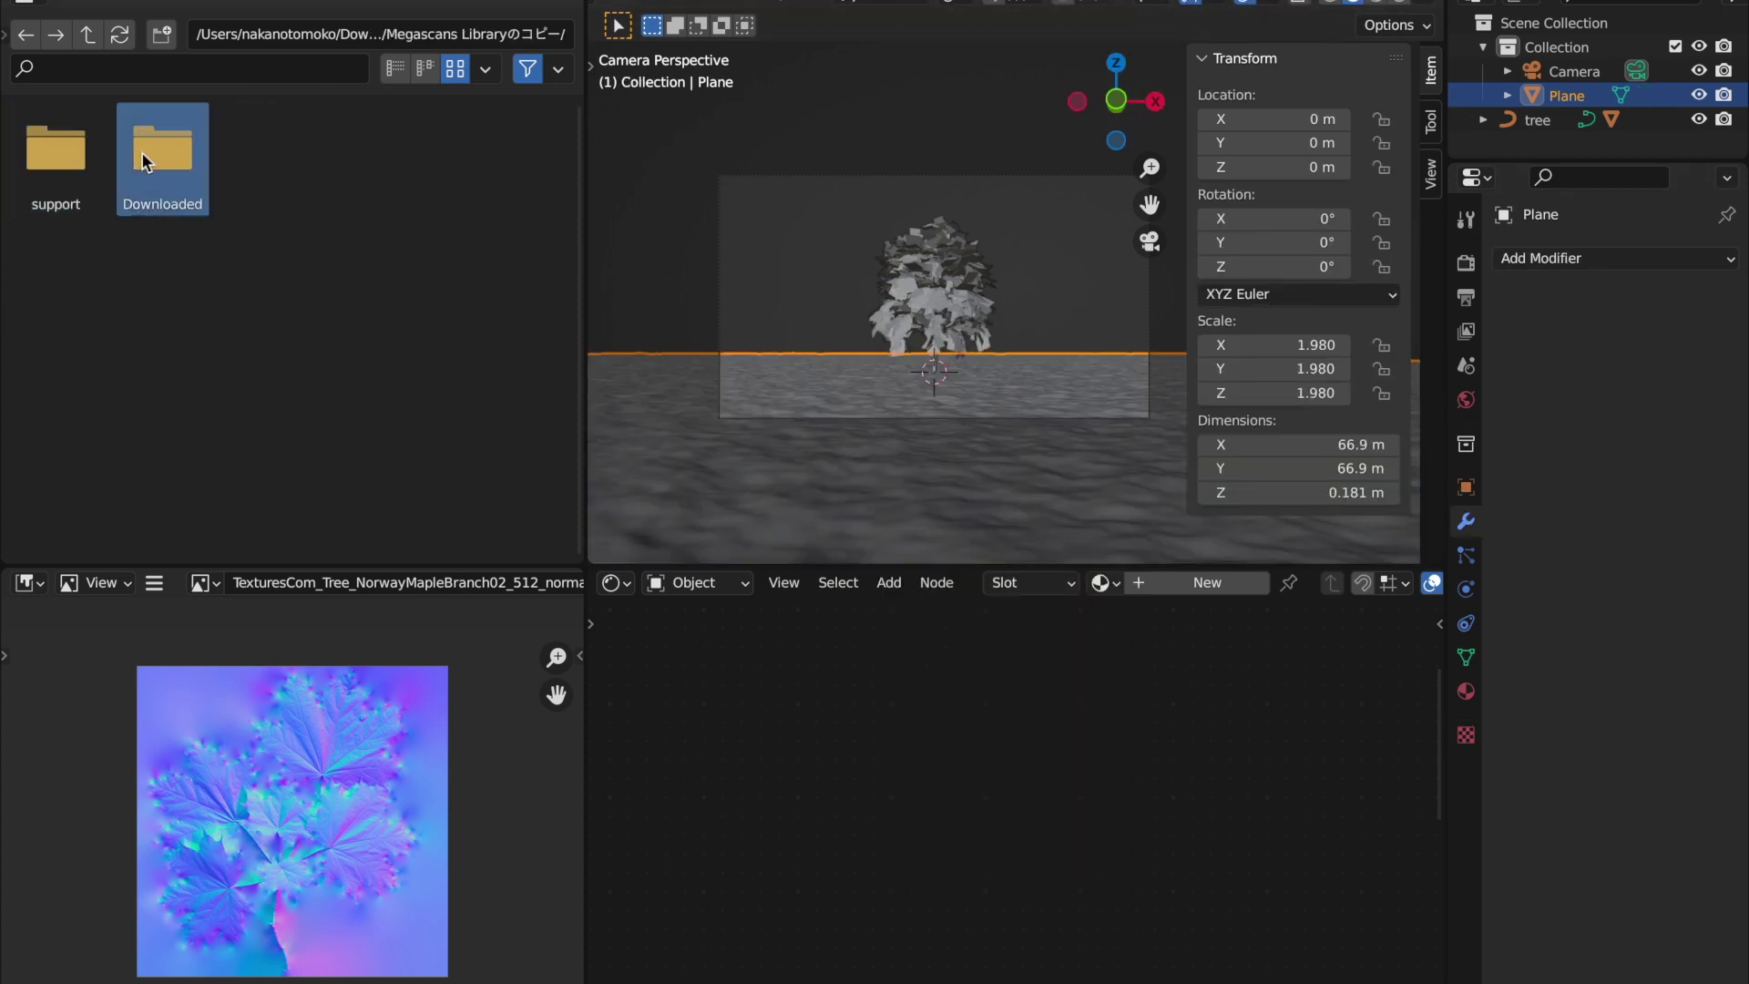
Import the plants_3d Var1 plant model and create a new material.
double_click(84, 156)
double_click(411, 167)
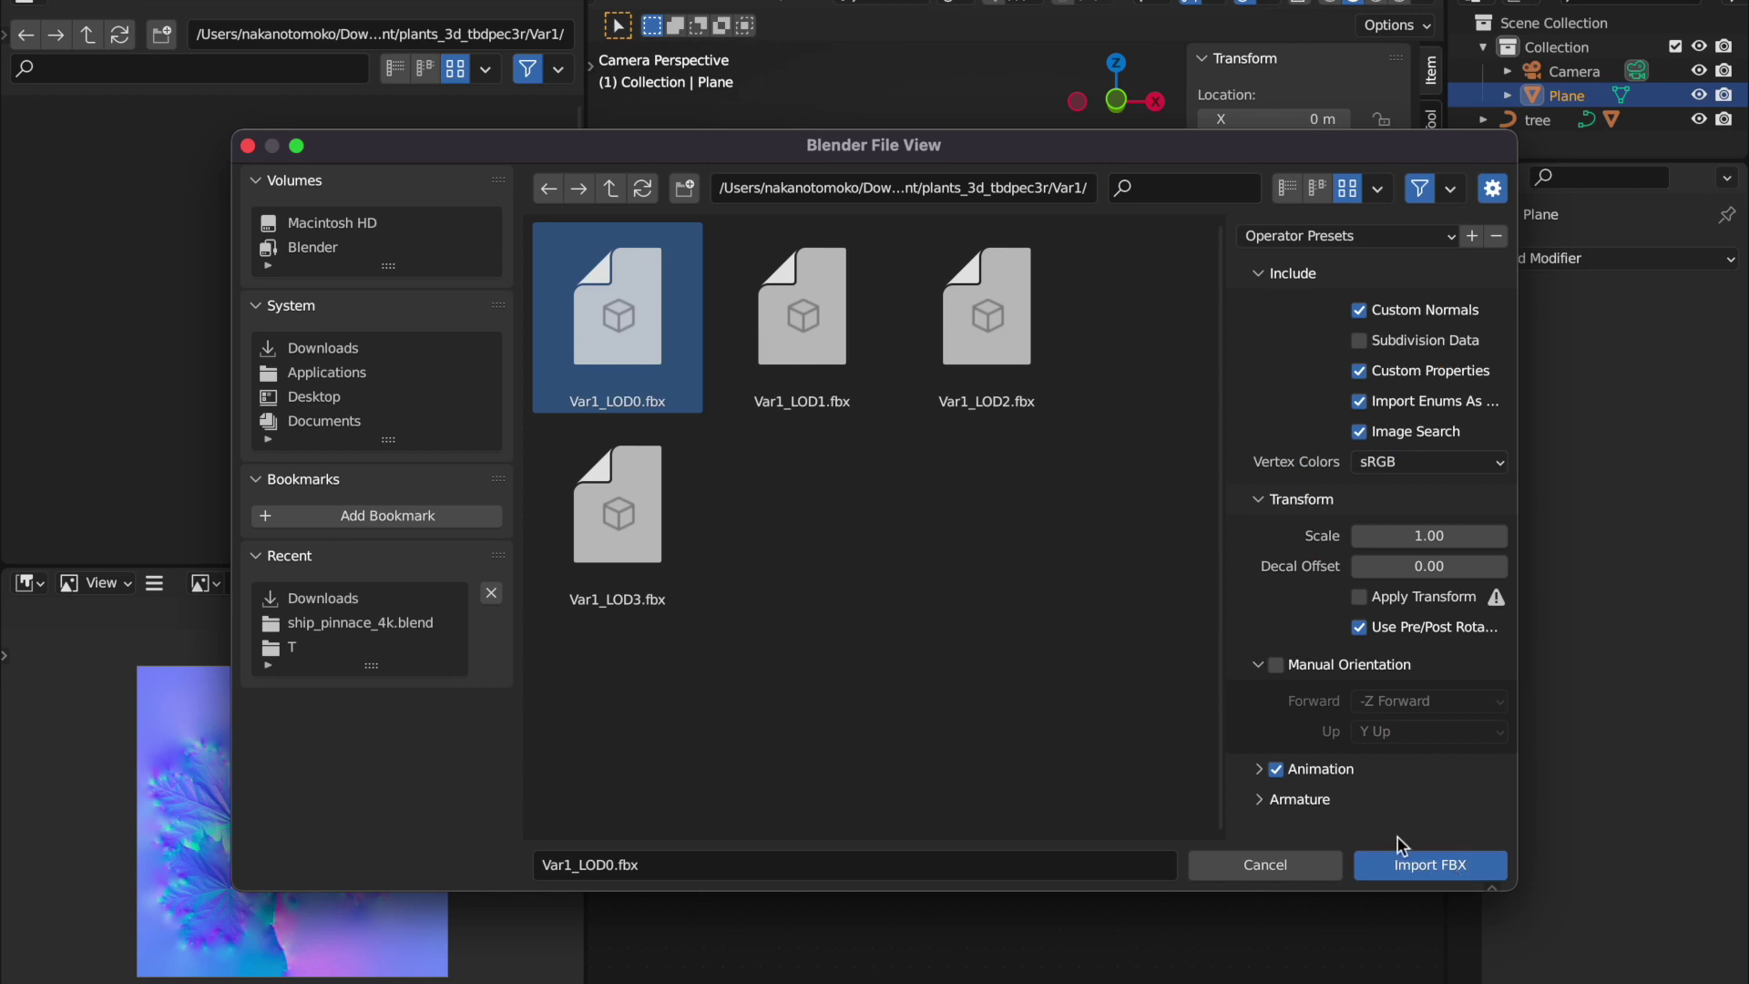
click(1426, 863)
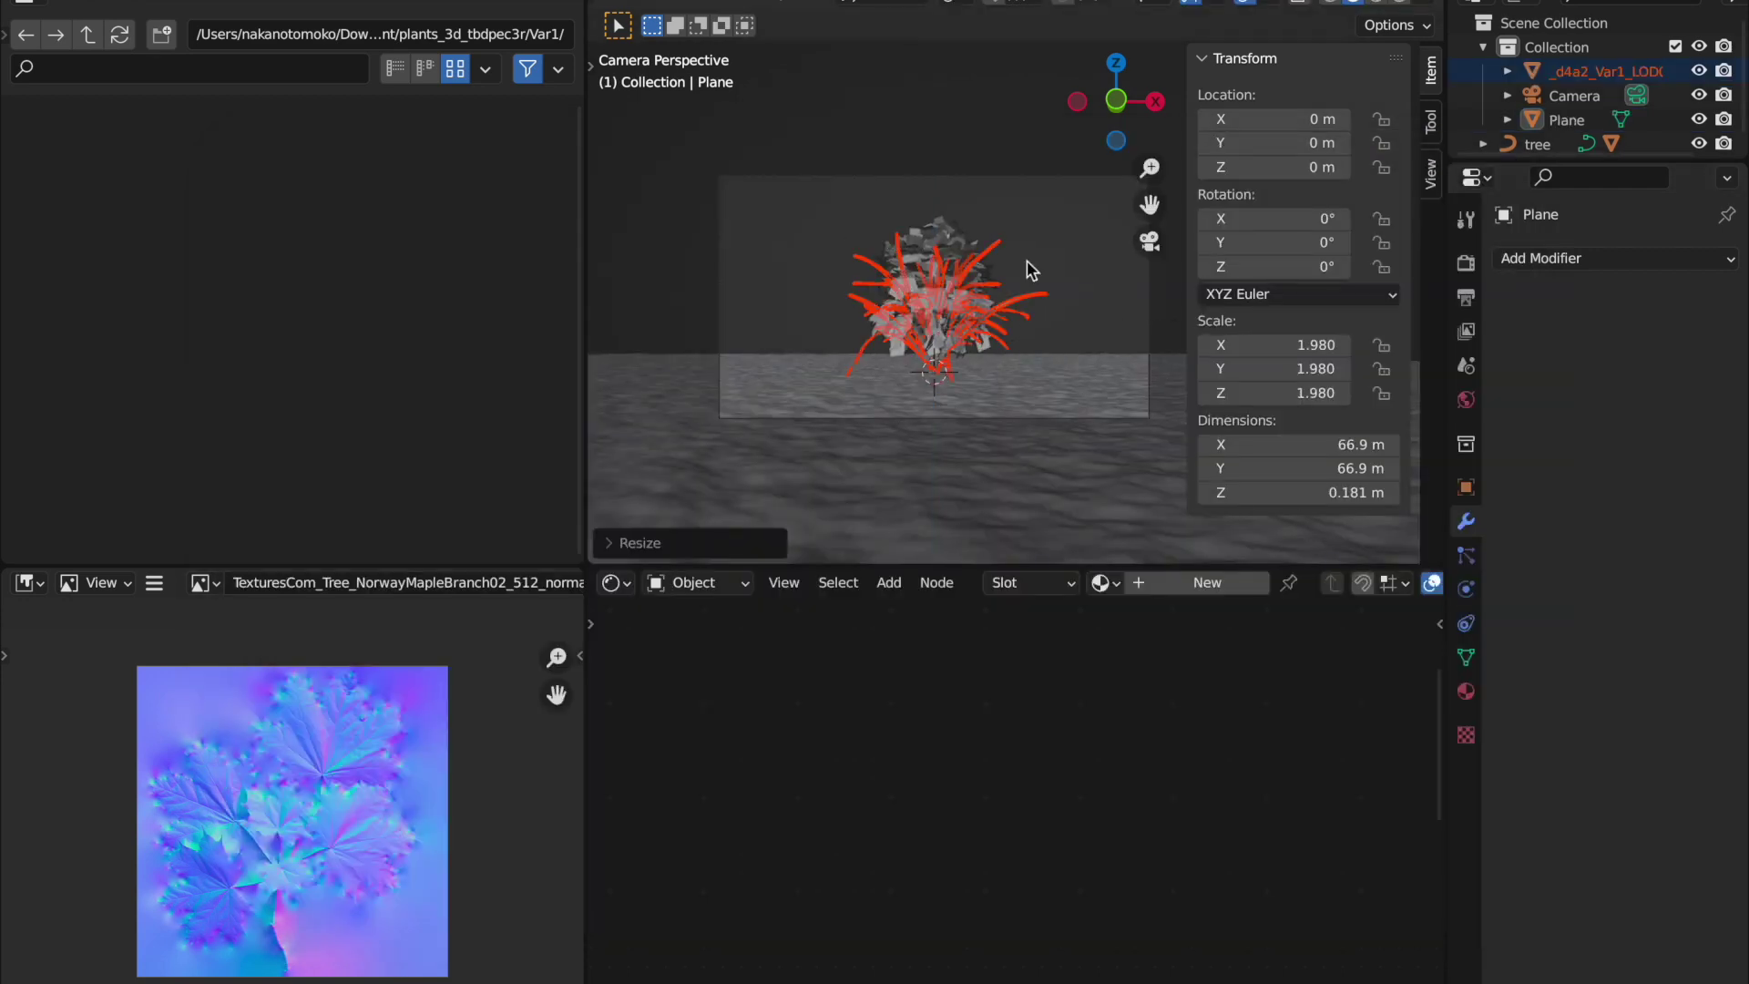
click(1211, 582)
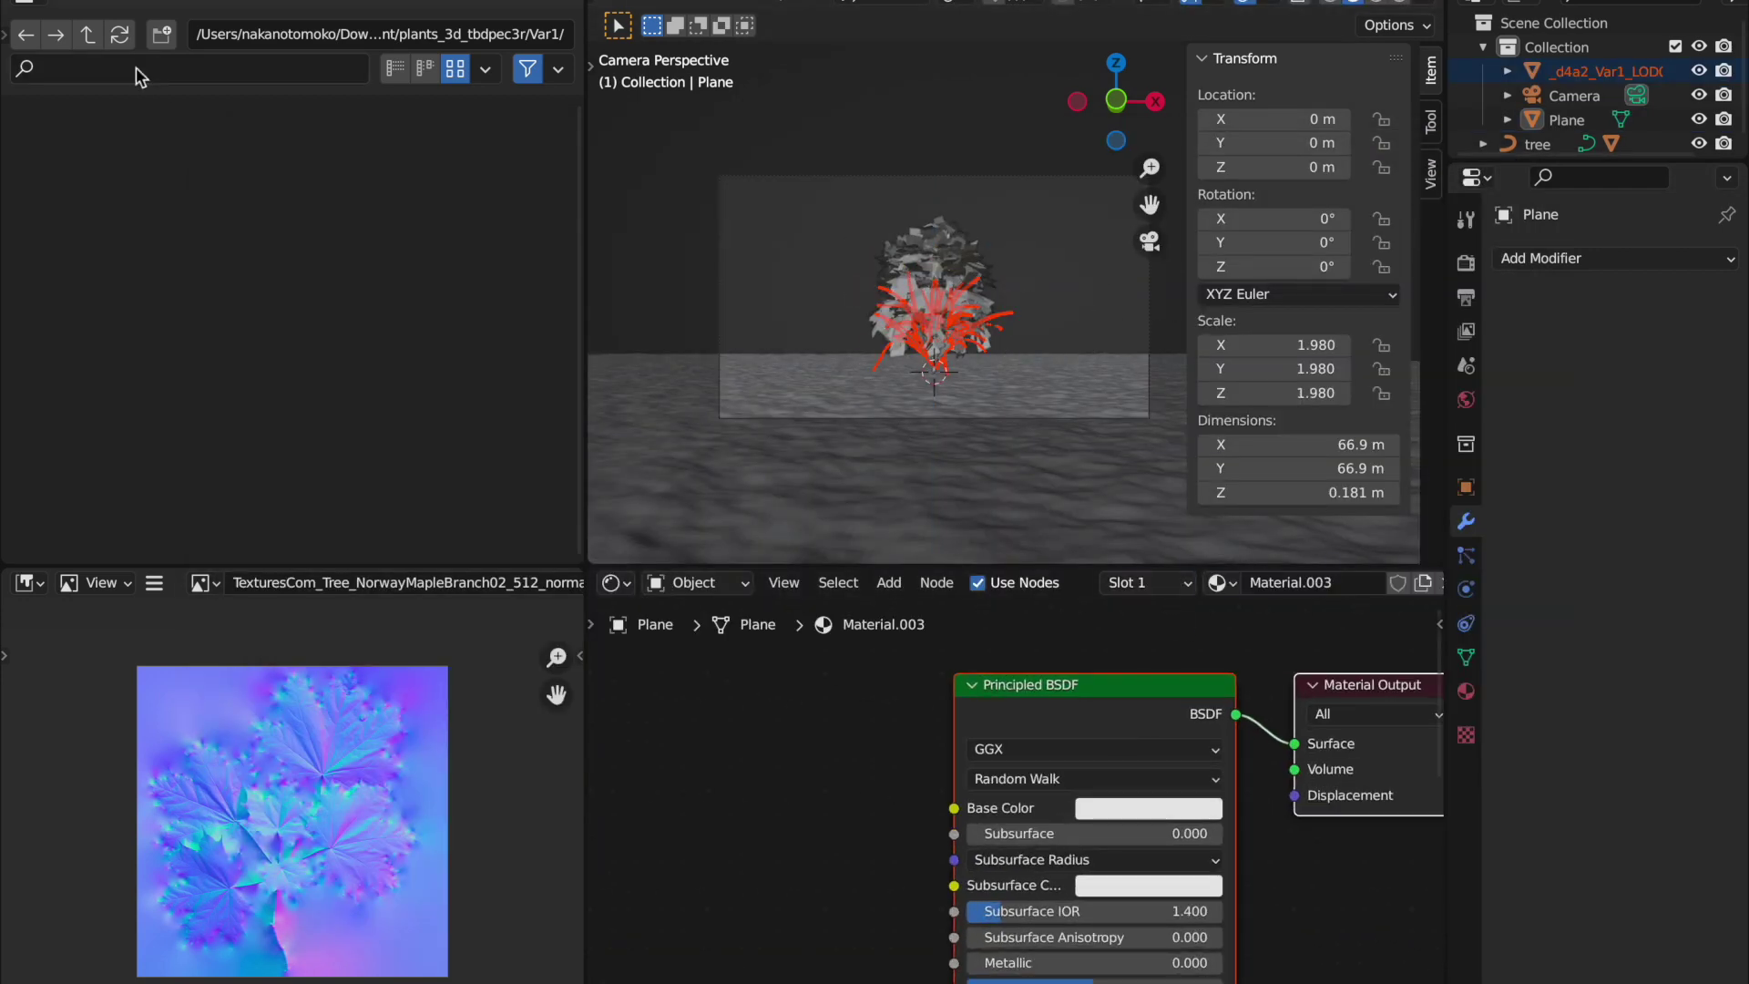
Add the albedo image from the Textures/Atlas folder to the material.
click(22, 41)
double_click(150, 156)
double_click(57, 151)
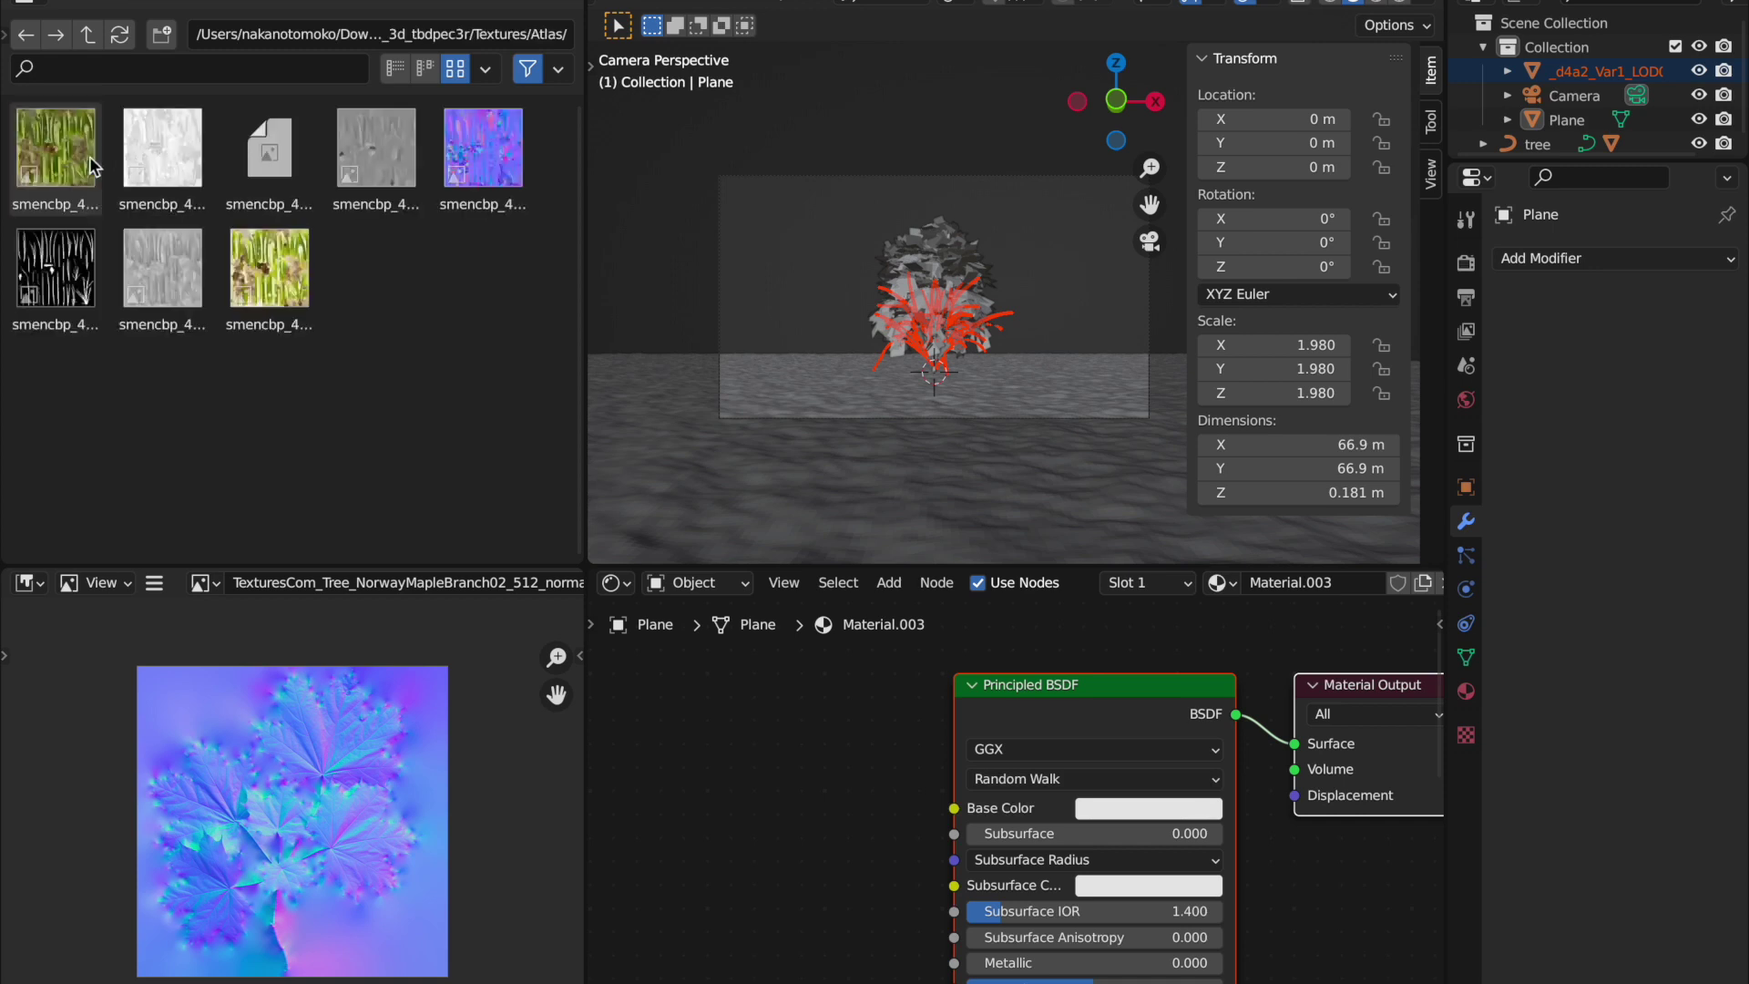
click(62, 155)
drag(838, 678, 834, 685)
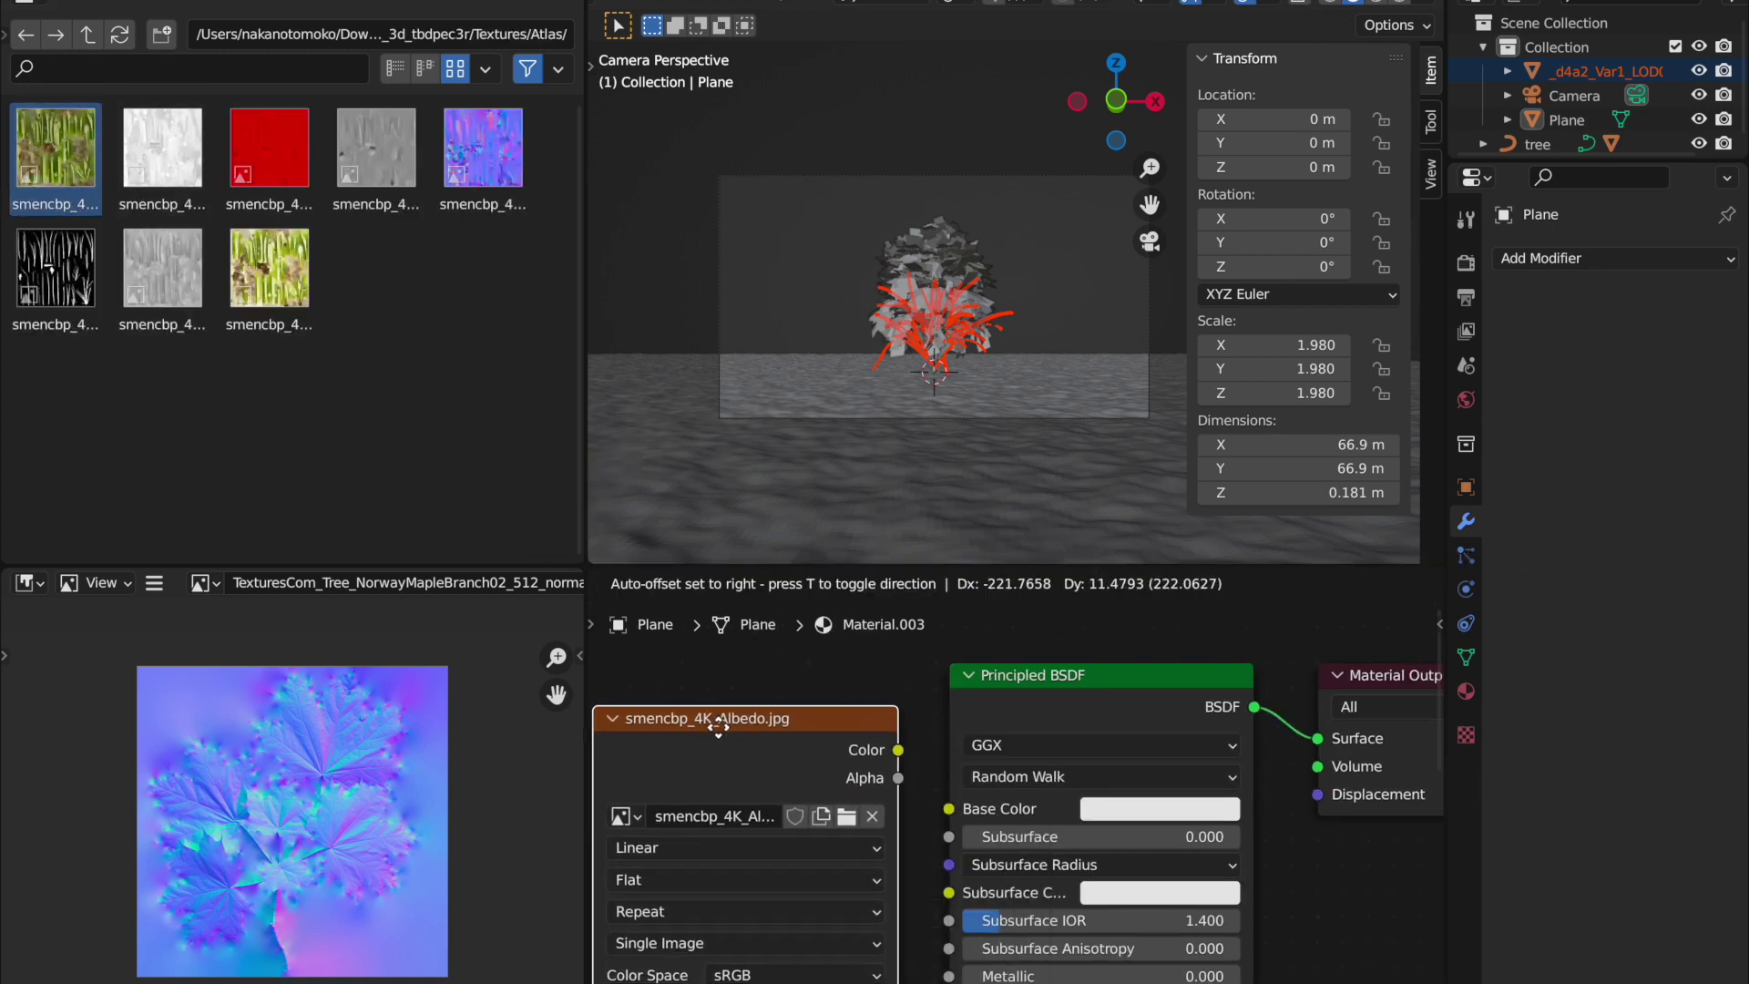
drag(834, 790, 765, 583)
Add the mask, roughness and opacity texture images to the material.
mouse_move(57, 268)
mouse_down()
mouse_move(864, 861)
mouse_move(370, 437)
mouse_up()
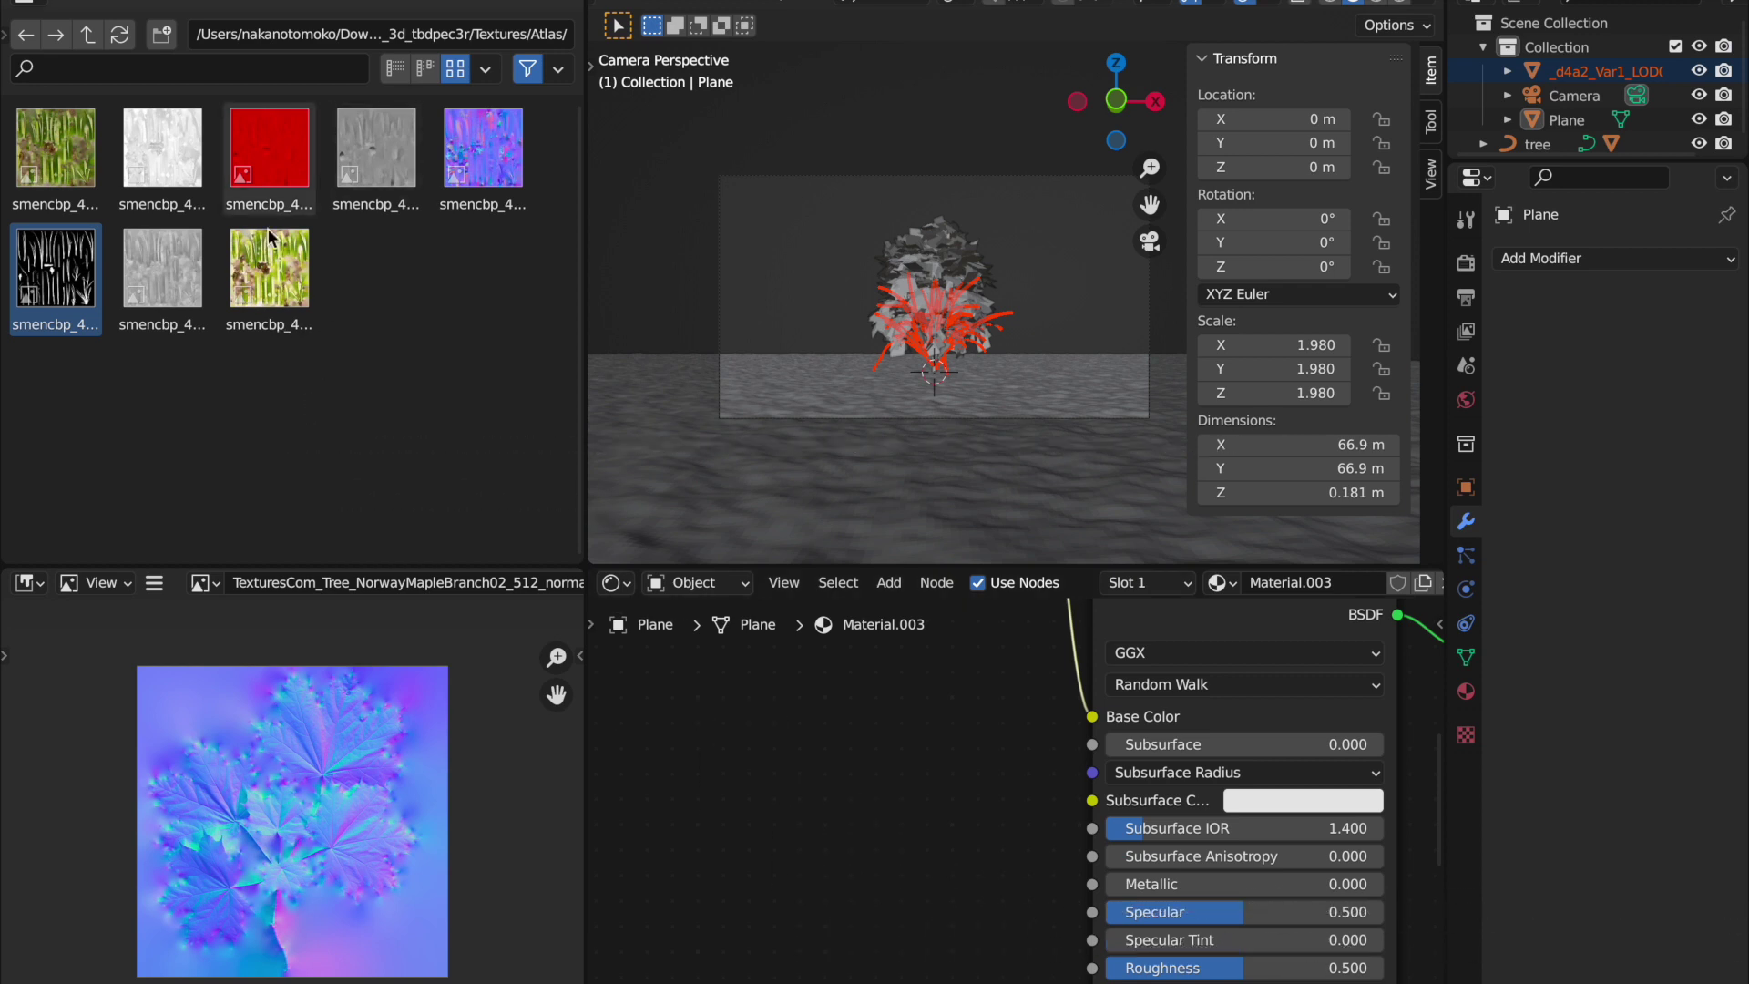
mouse_move(185, 313)
mouse_down()
mouse_move(865, 785)
mouse_move(698, 767)
mouse_up()
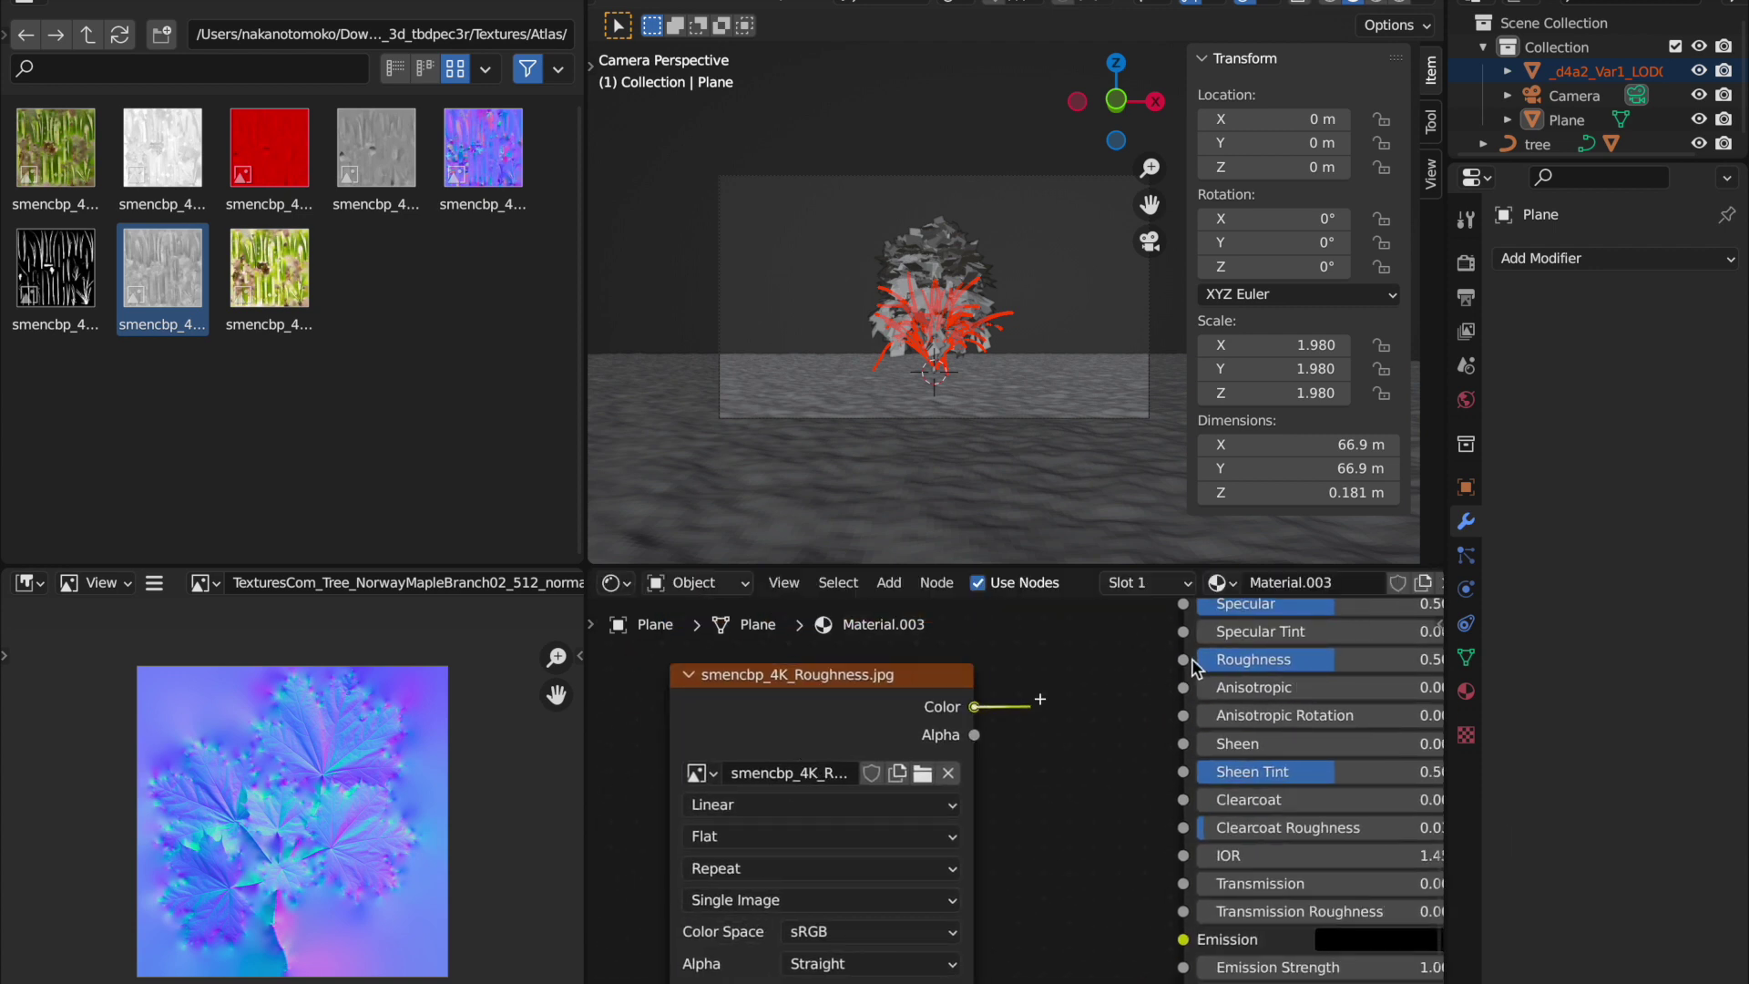
click(1020, 436)
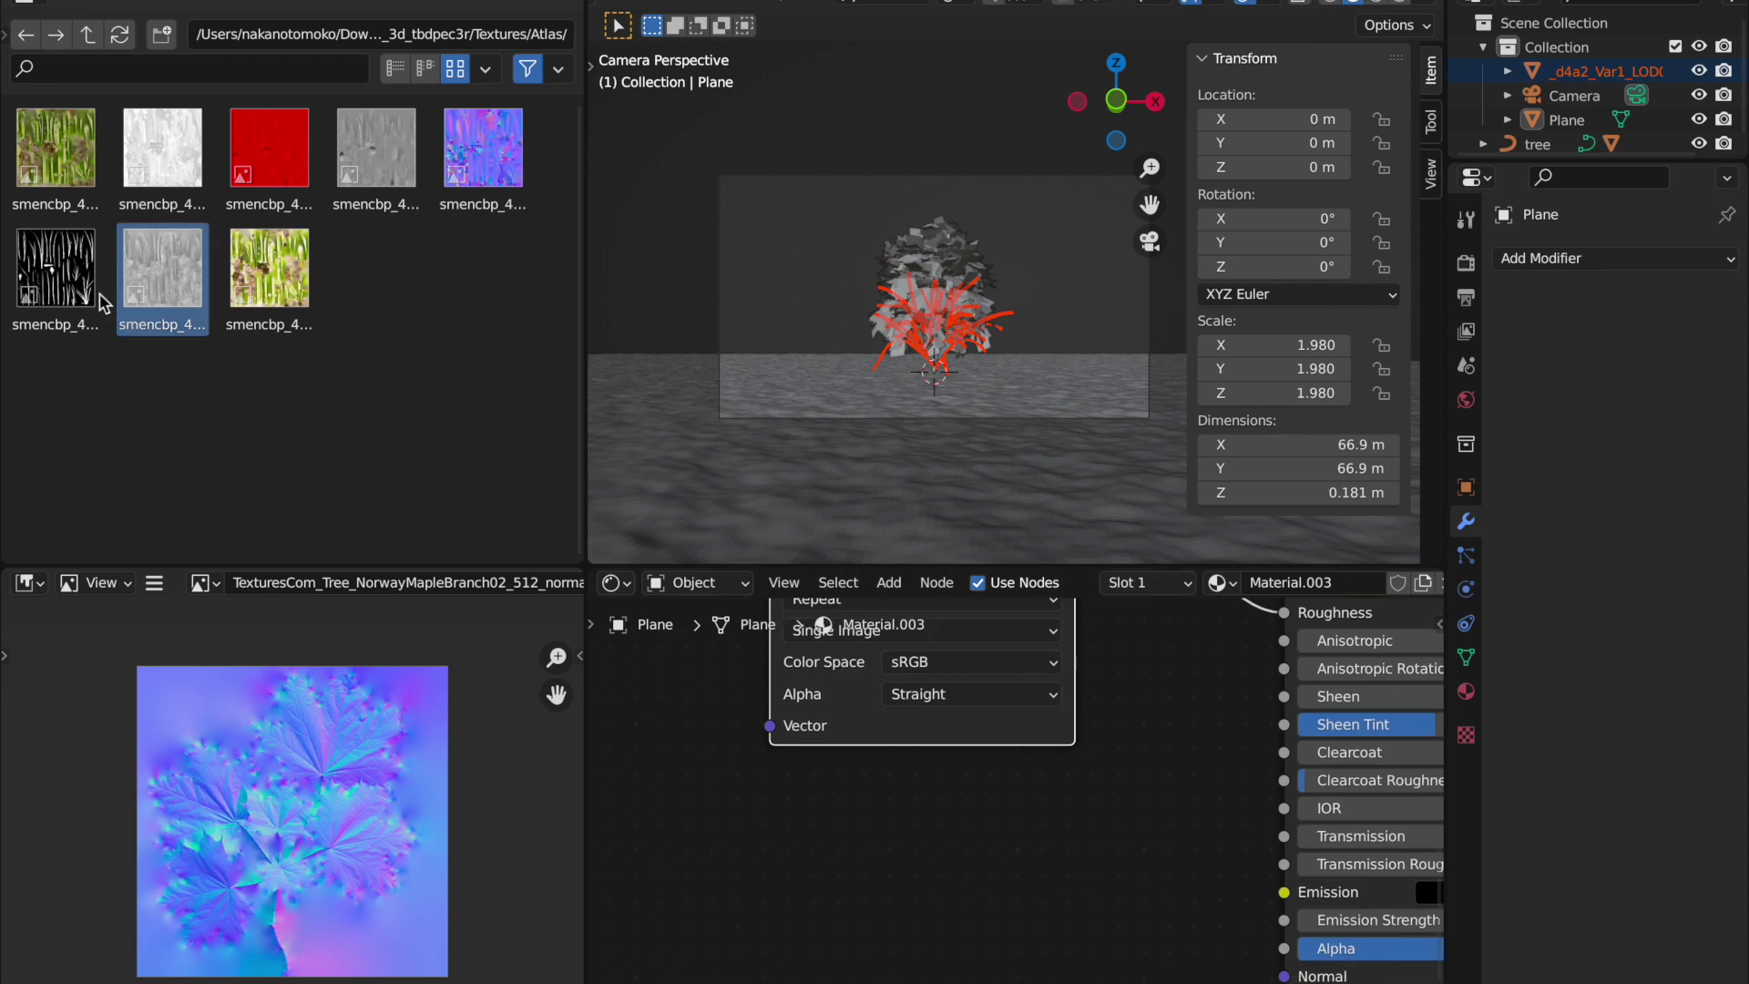
drag(55, 269, 1145, 702)
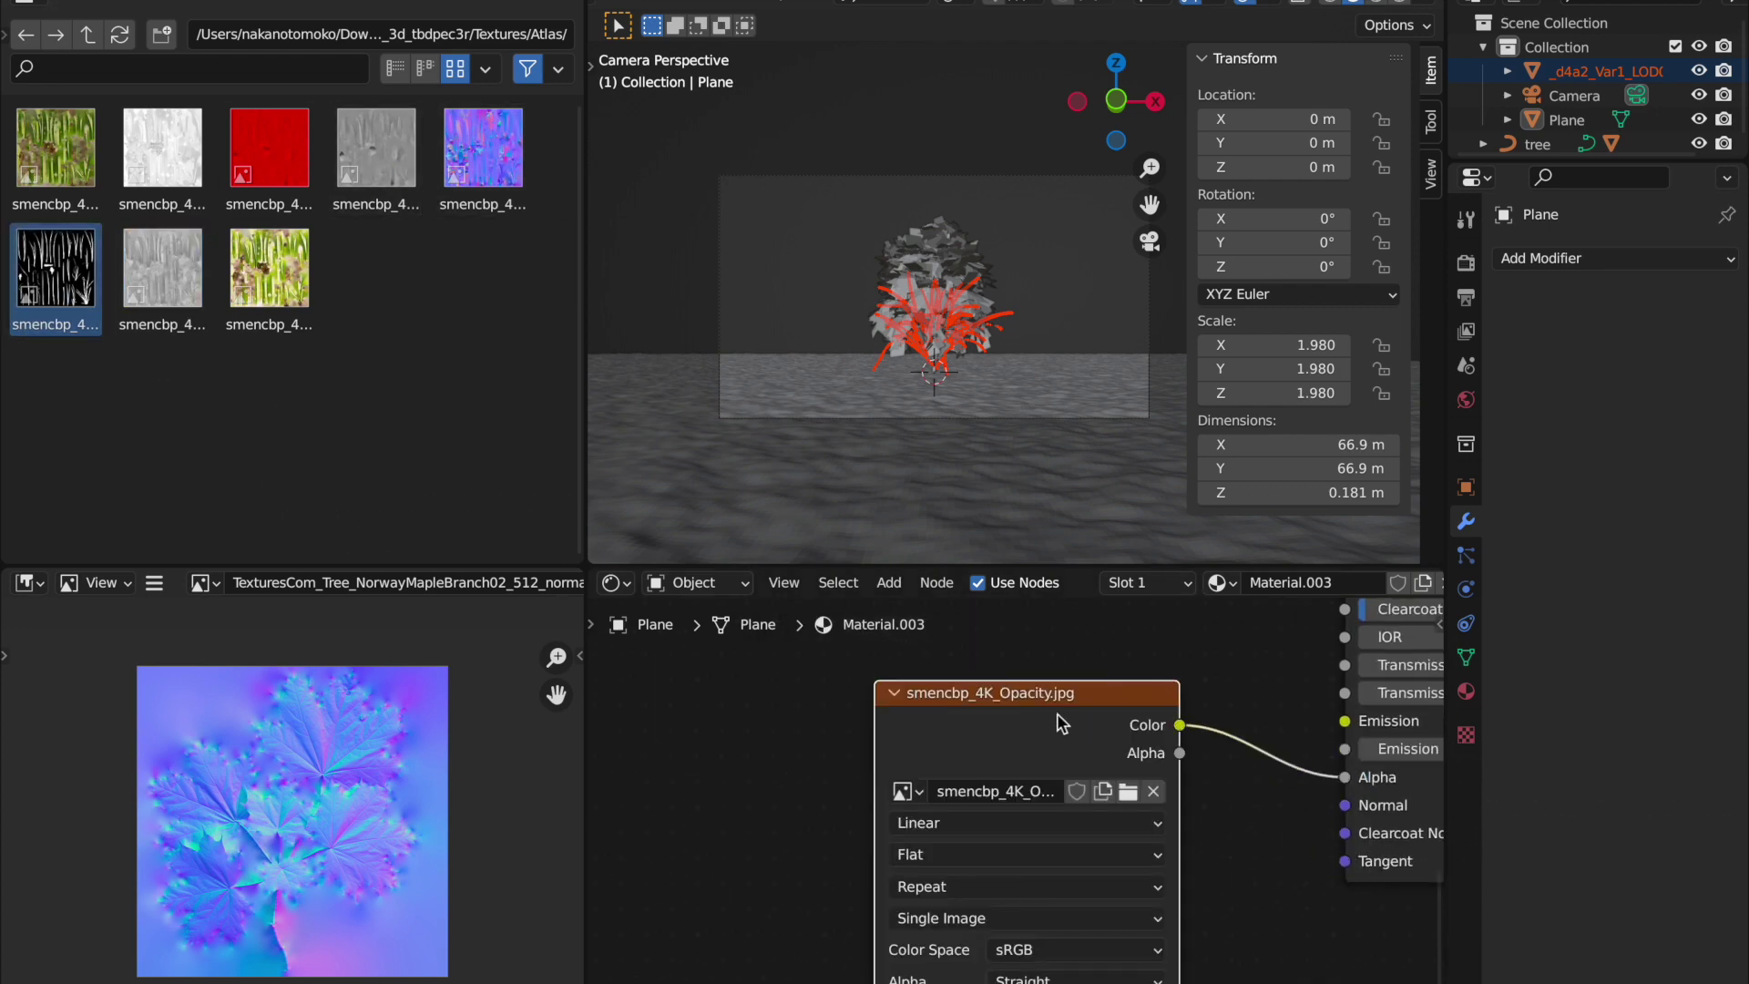
click(1021, 873)
scroll(1005, 868, down, 5)
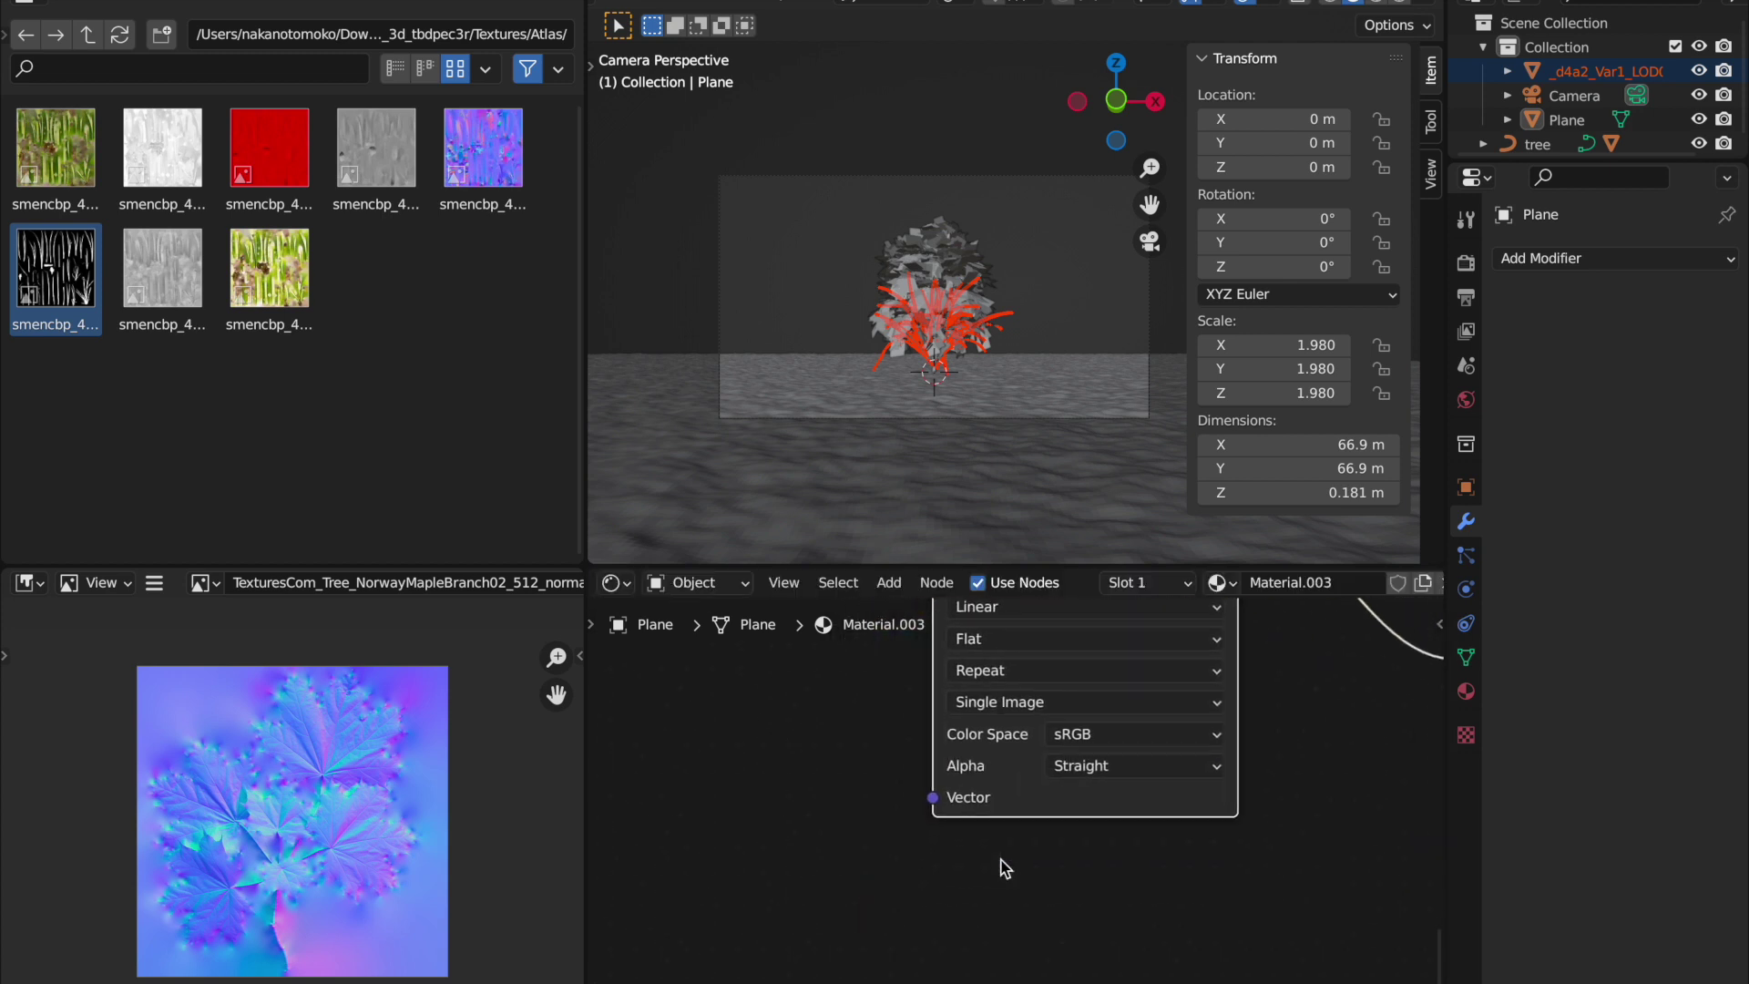
drag(376, 151, 1047, 961)
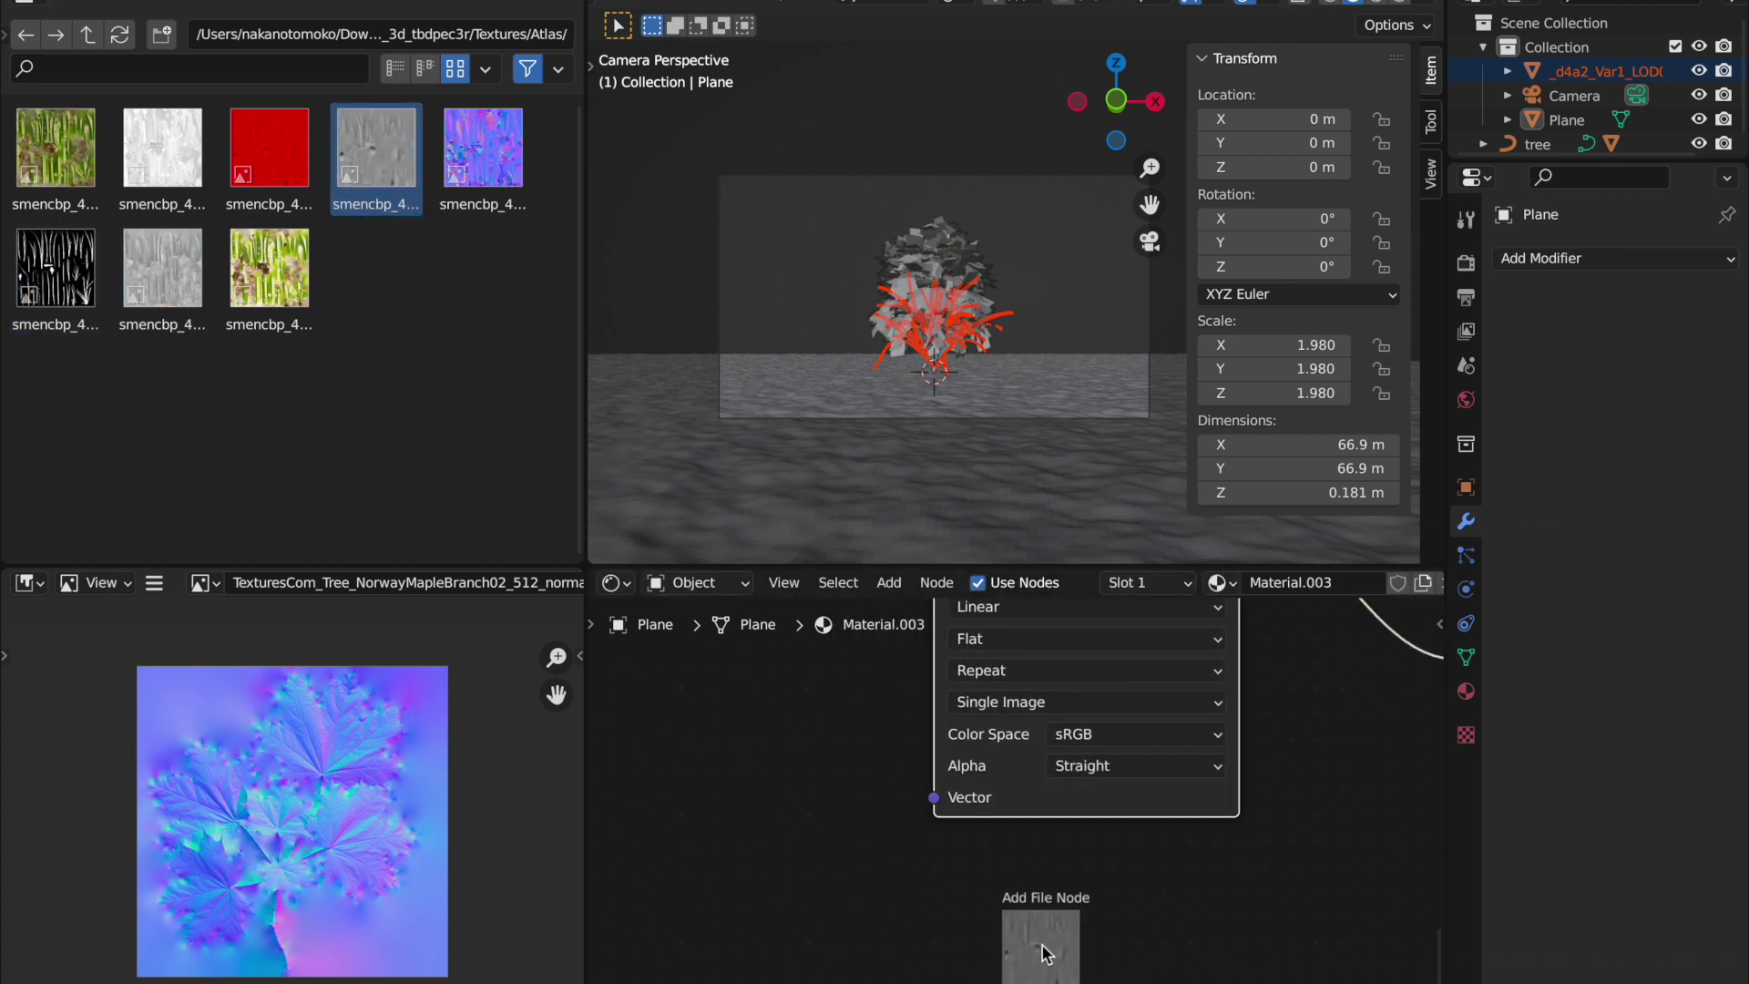
Place the displacement and normal images, feeding the normal colour into a Bump node.
drag(797, 902, 792, 901)
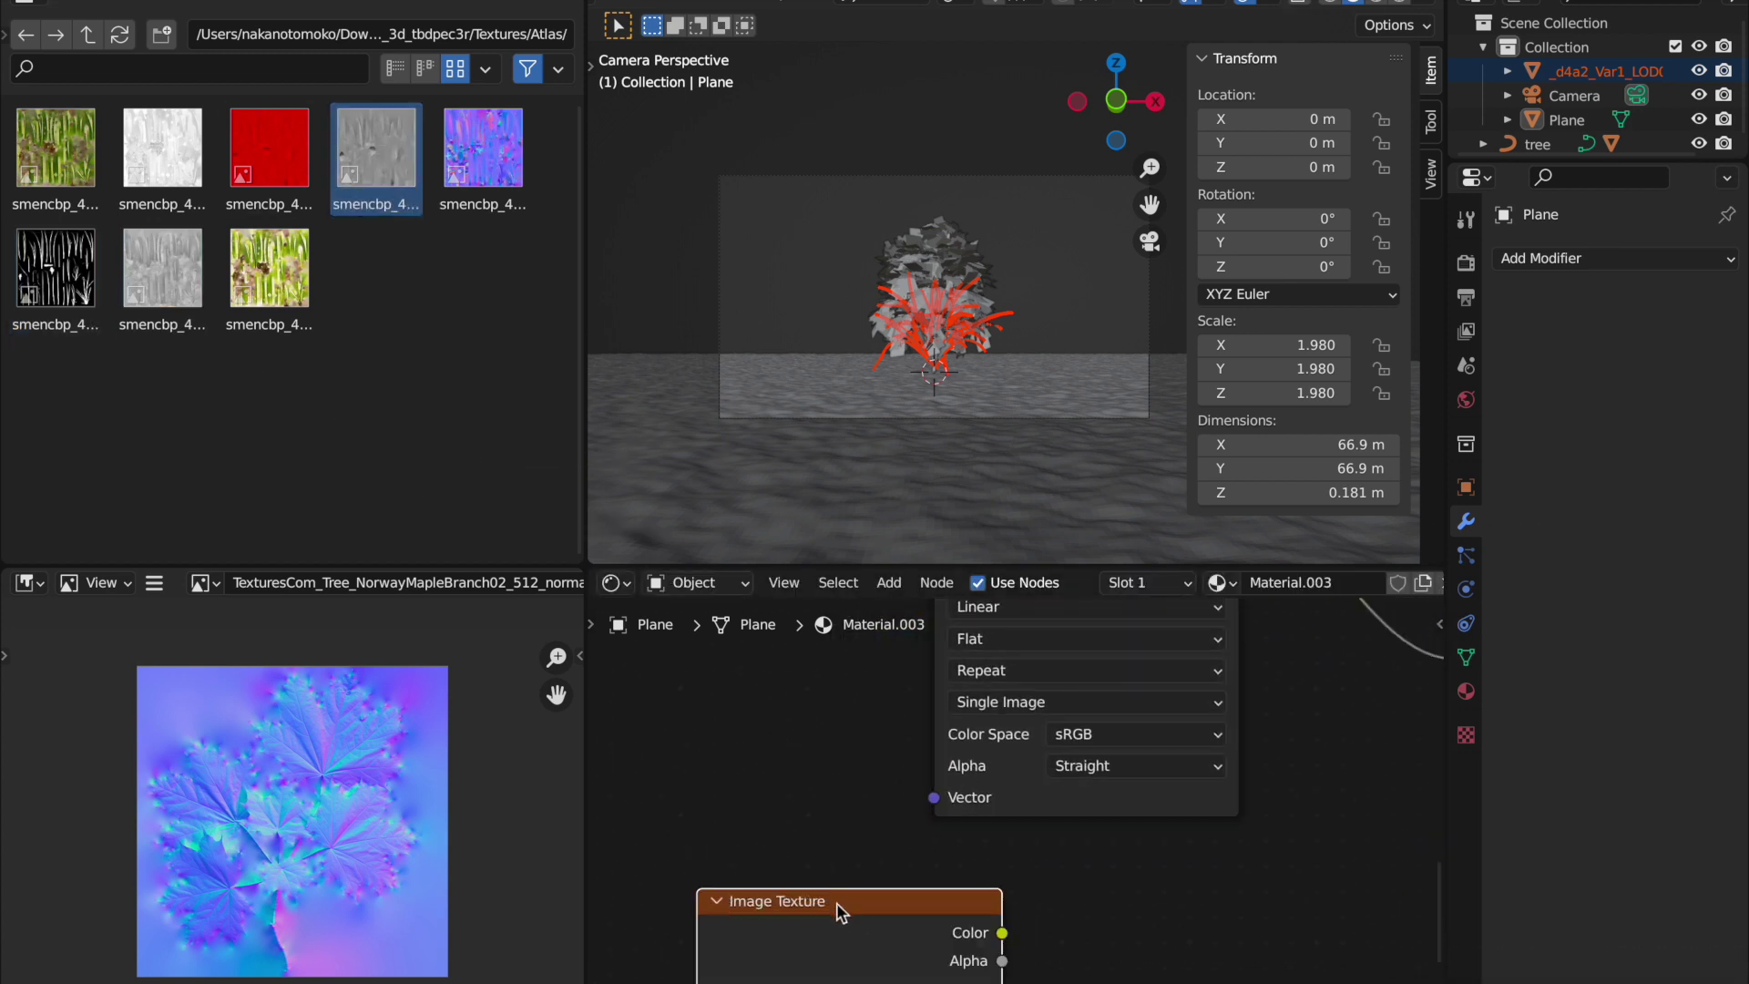
click(510, 202)
click(866, 837)
drag(1113, 864, 1118, 742)
text(bump)
key(Return)
click(1119, 658)
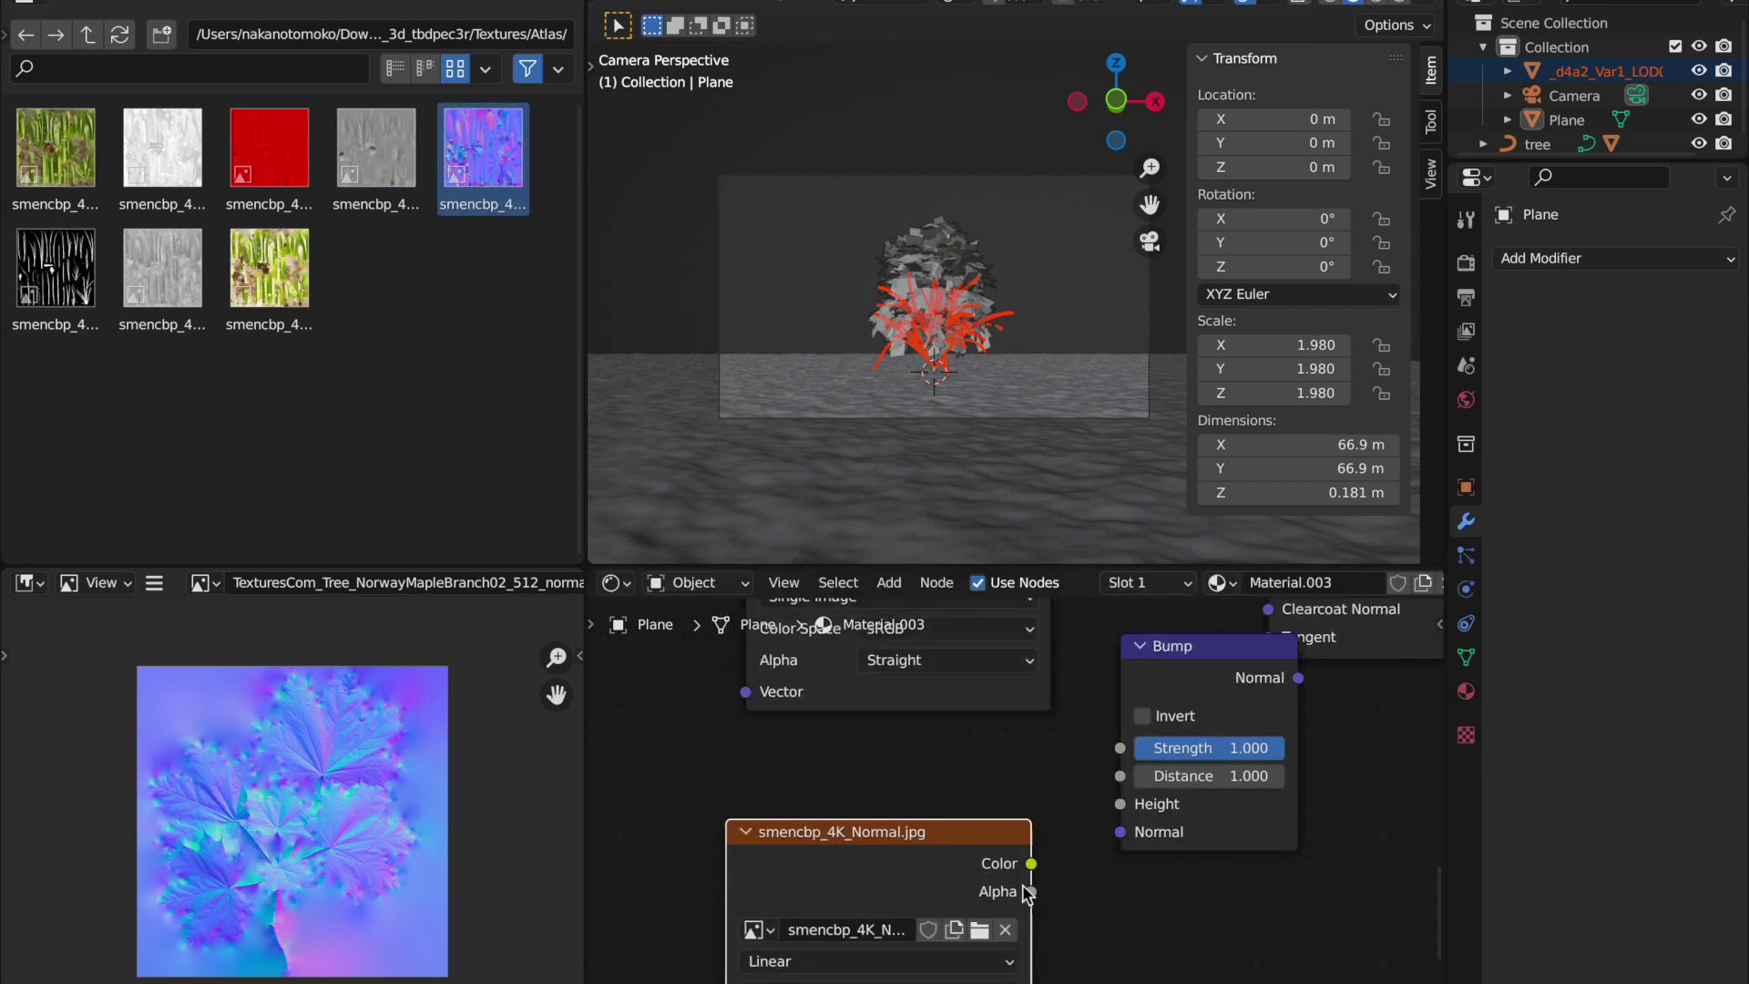
mouse_move(1131, 753)
mouse_down()
mouse_move(1036, 861)
mouse_move(1046, 835)
mouse_up()
drag(961, 843, 891, 848)
Connect a Displacement node to the Material Output's displacement input.
scroll(1257, 692, up, 5)
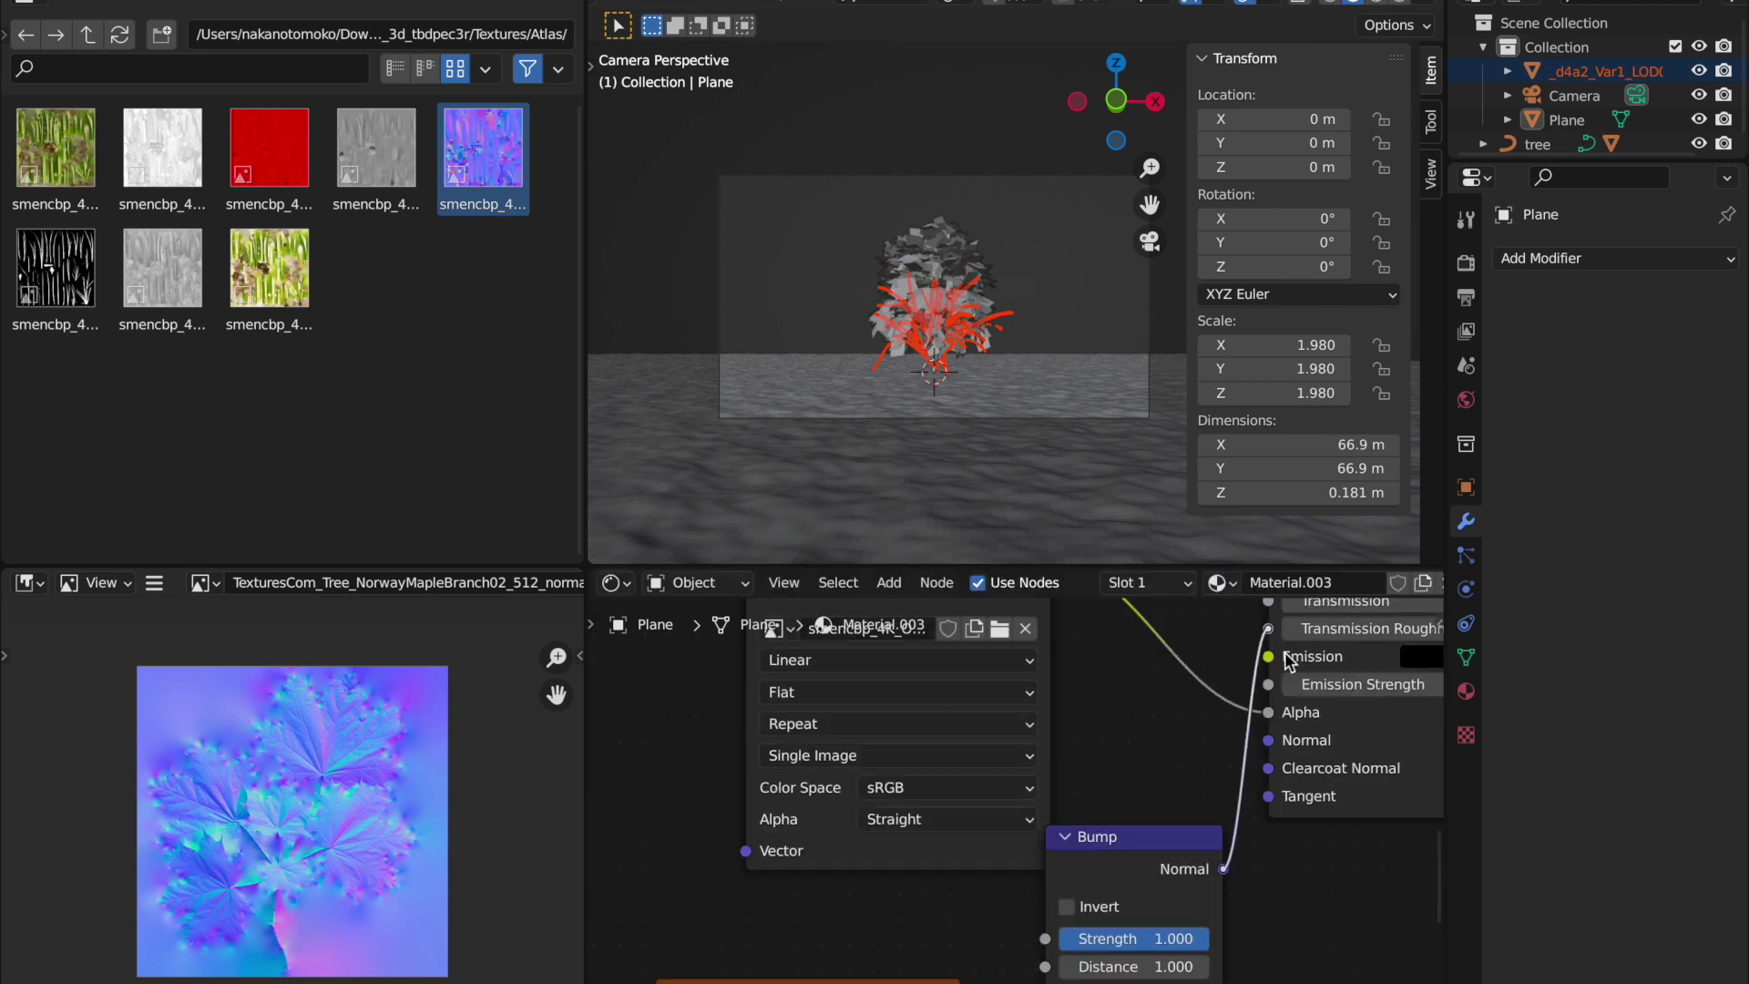
scroll(1270, 746, right, 5)
scroll(1270, 745, right, 8)
scroll(1270, 745, left, 4)
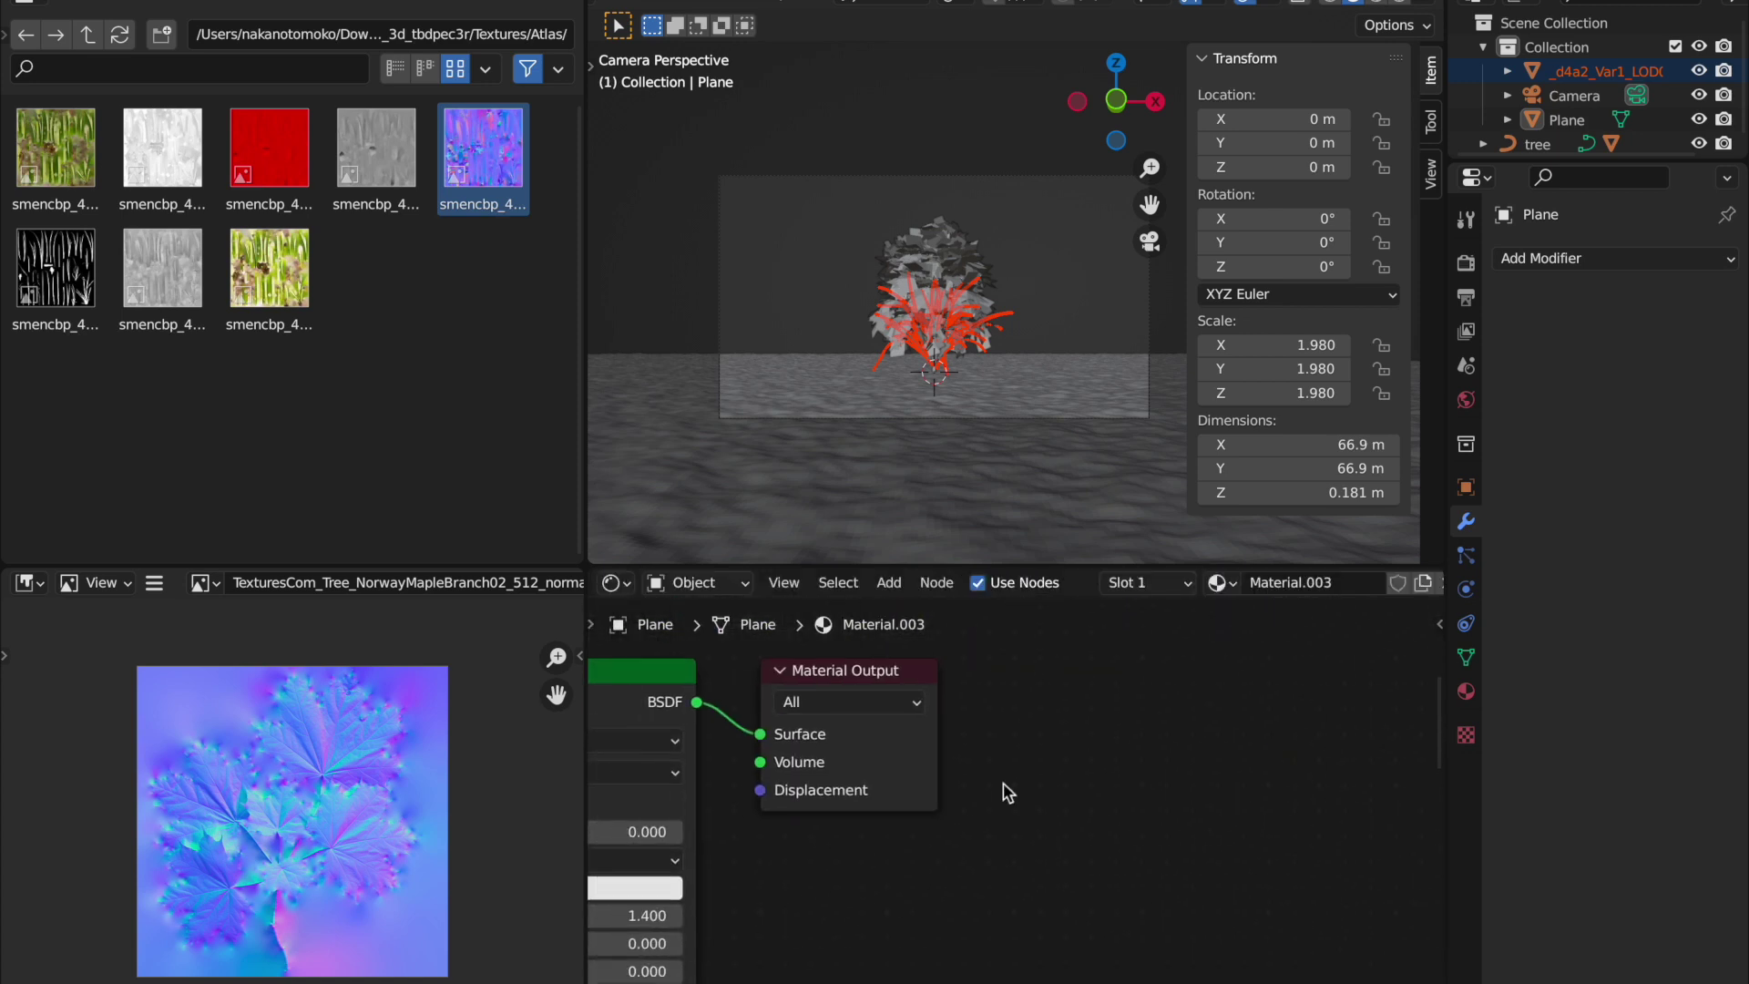
scroll(1105, 782, left, 5)
drag(1222, 772, 1133, 743)
click(1157, 779)
click(1000, 778)
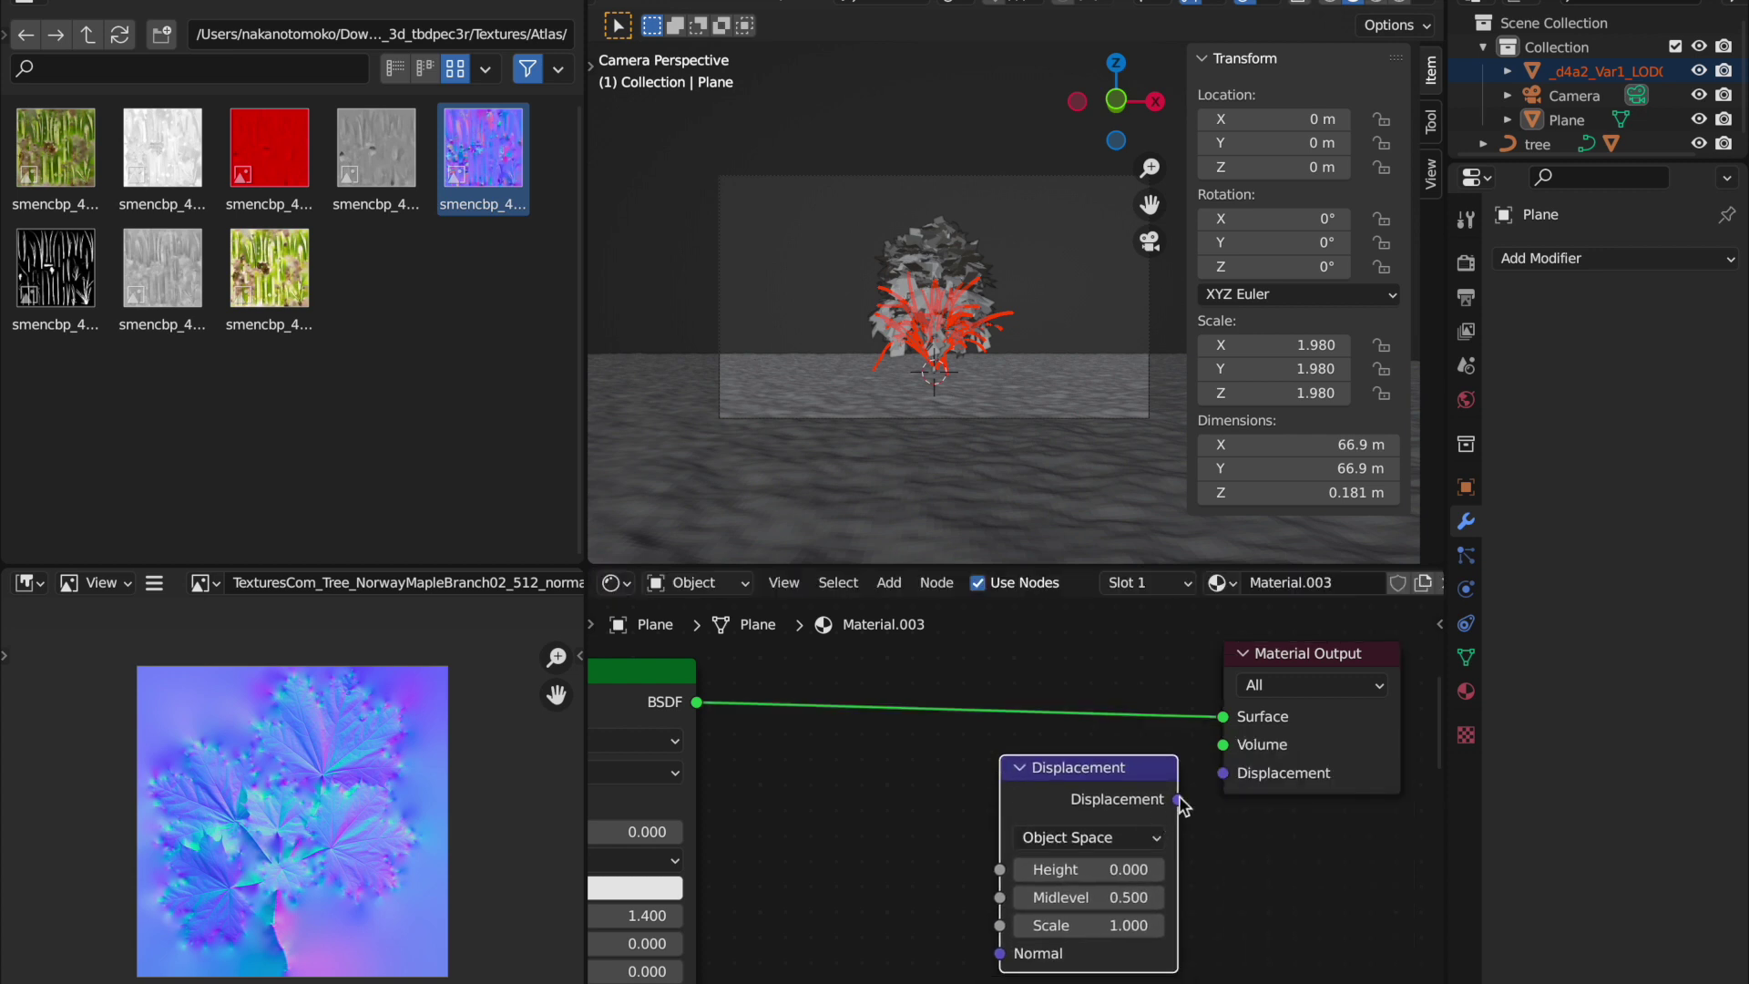
key(g)
click(1369, 854)
Route a Bump node's output into the Displacement node's Height.
key(shift+a)
key(Return)
click(1025, 860)
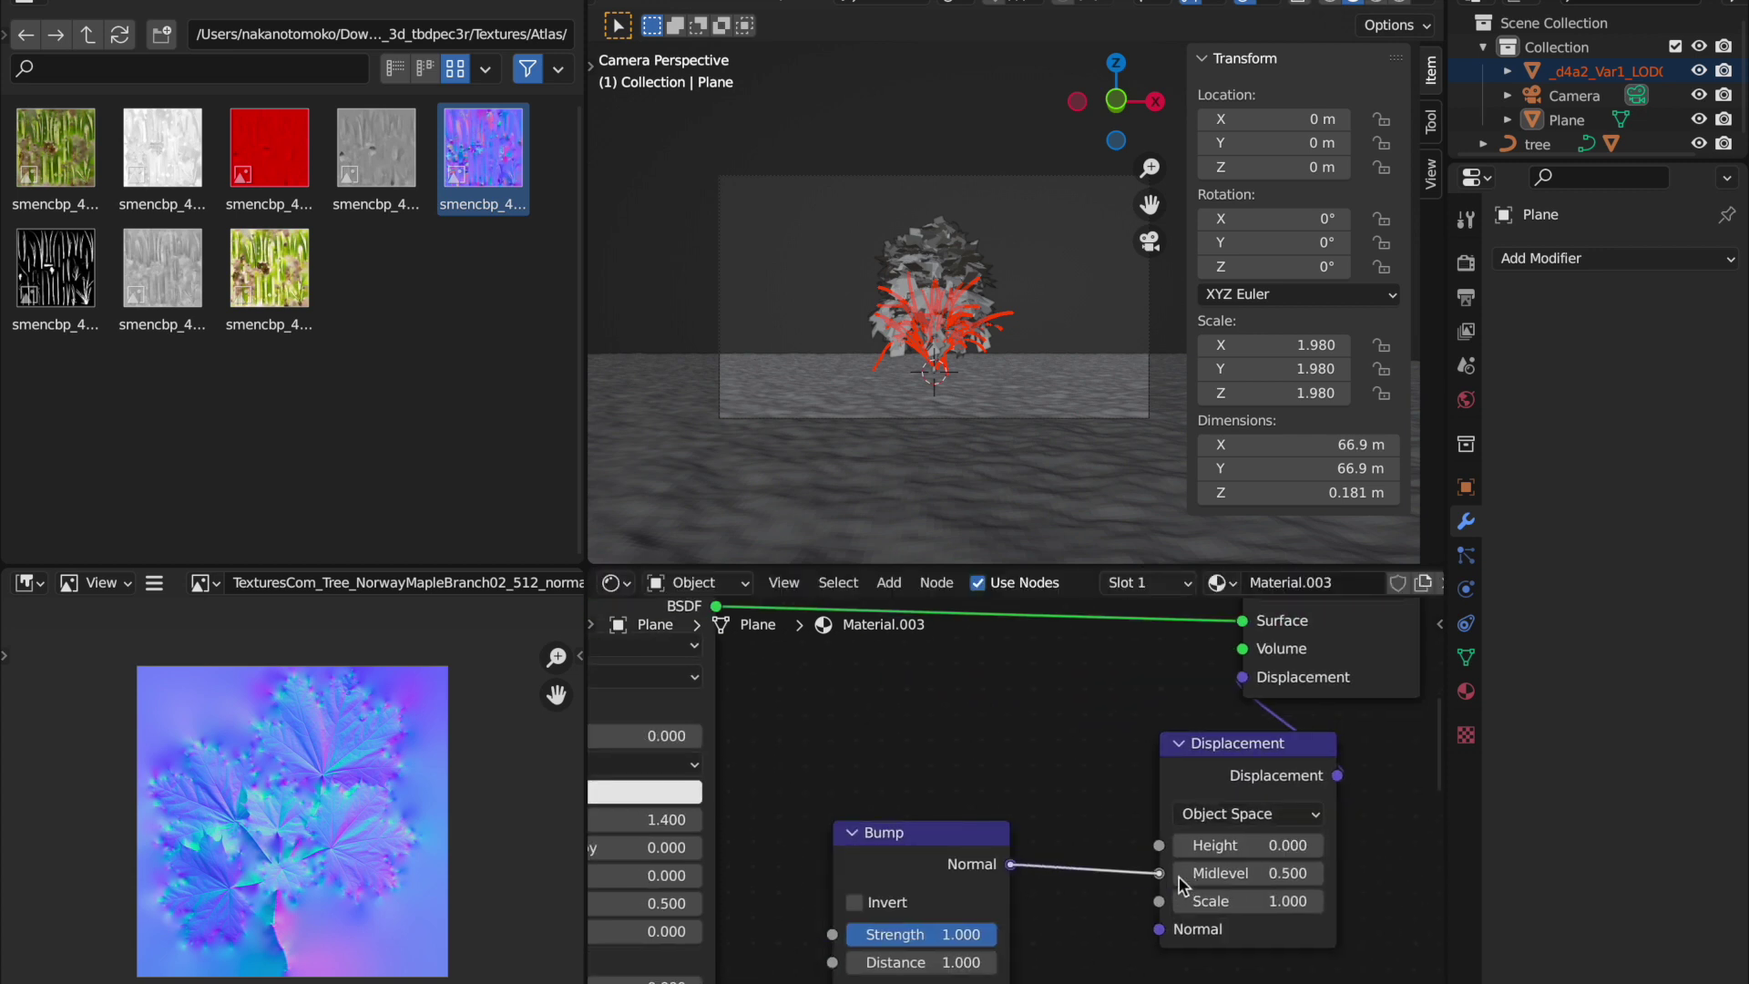
drag(1159, 901, 1158, 846)
drag(920, 832, 1010, 808)
Move the grass plant left of the tree and preview in Rendered shading.
click(1028, 445)
click(1024, 364)
drag(1024, 364, 901, 364)
click(1175, 401)
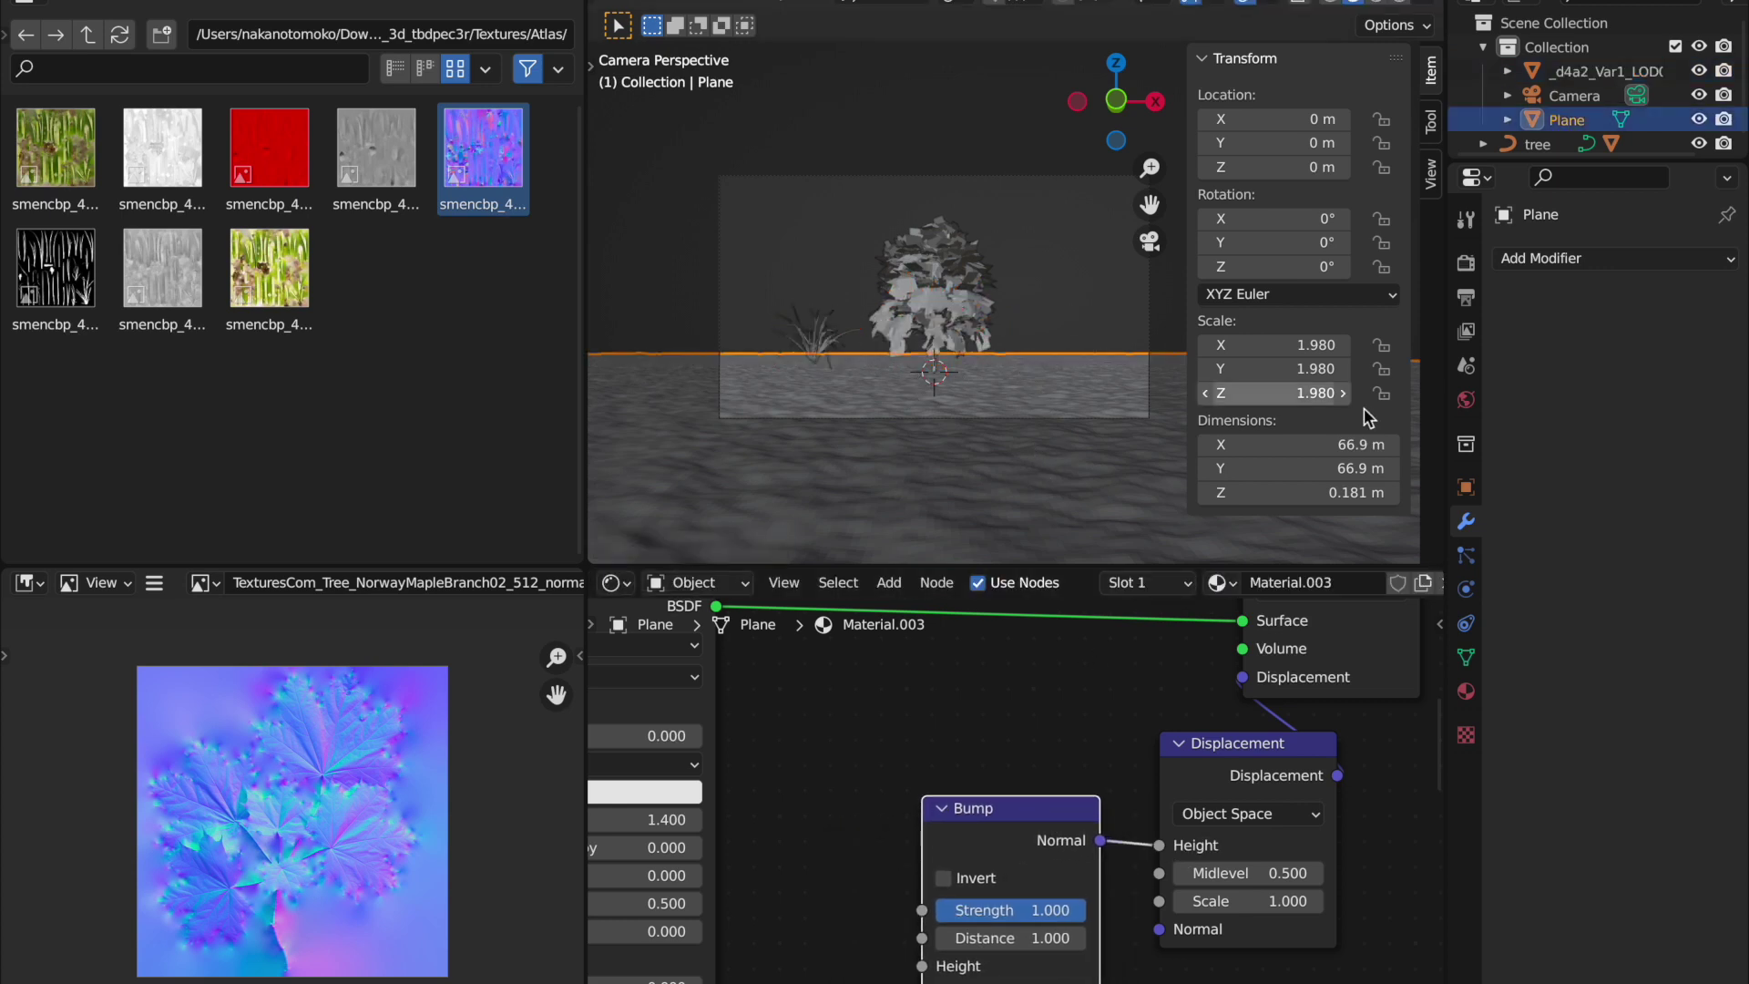
click(1463, 557)
click(1381, 2)
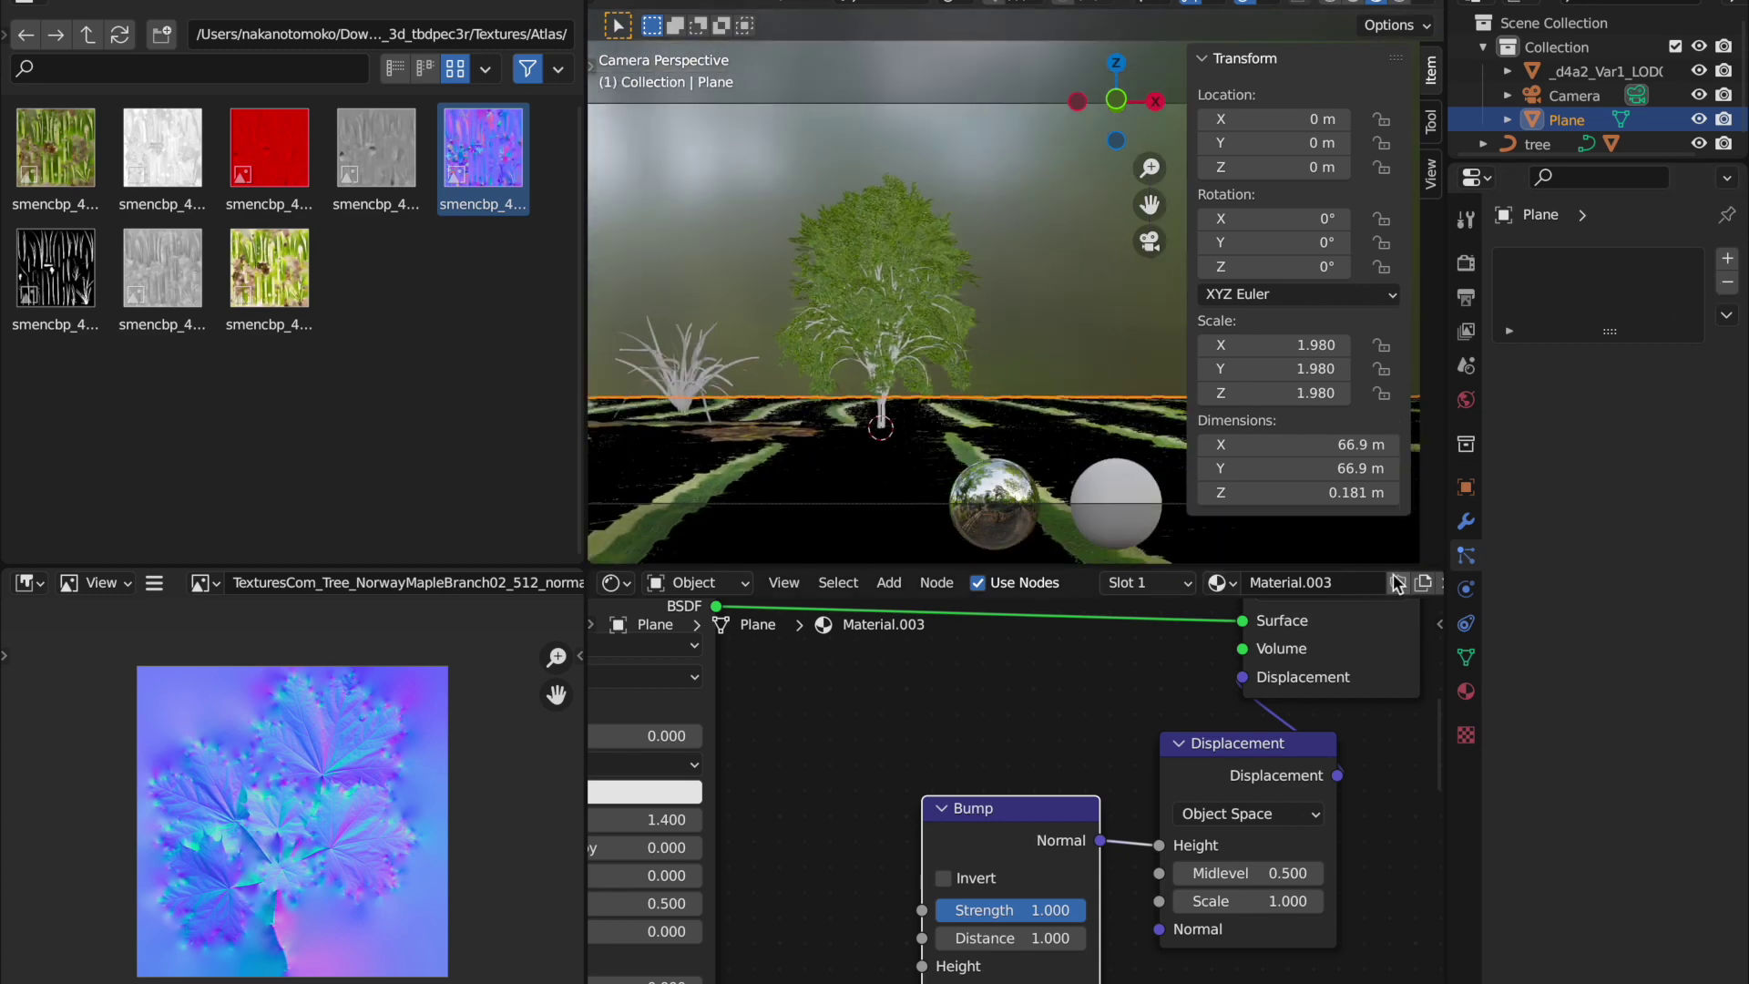
Unlink Material.003 from the ground Plane and give it a new Material.004.
scroll(943, 423, down, 2)
middle_drag(1148, 613, 589, 605)
click(753, 387)
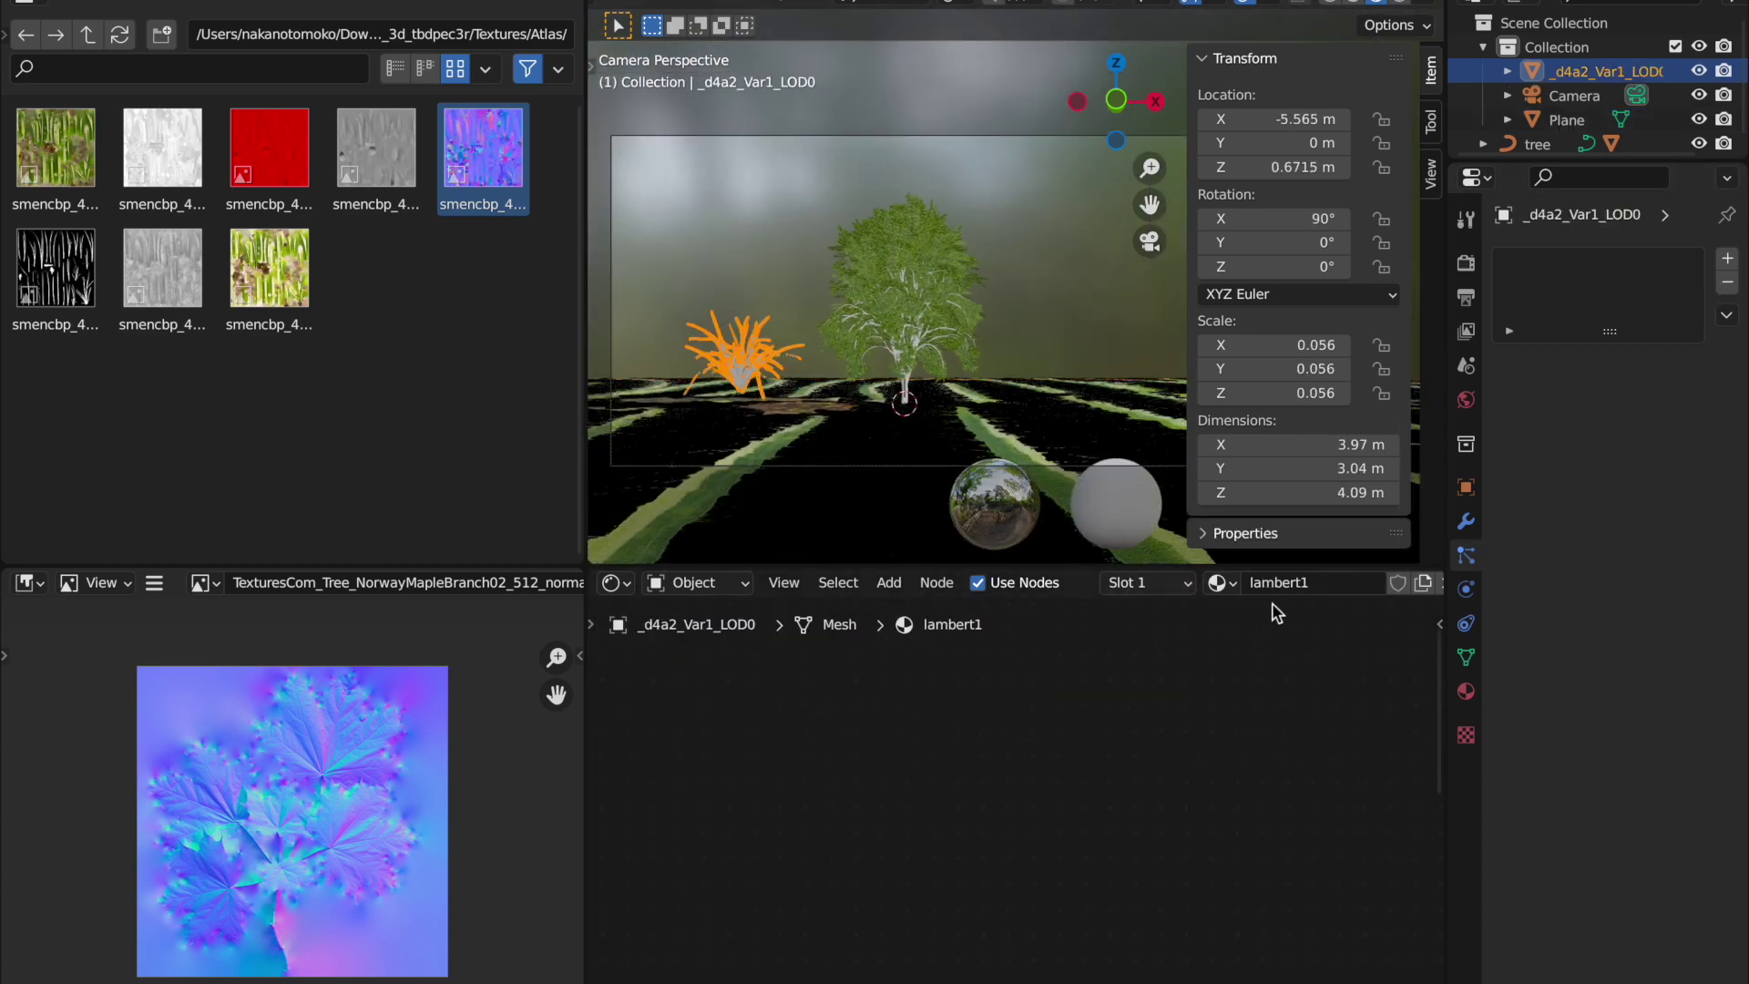
click(1221, 582)
click(862, 426)
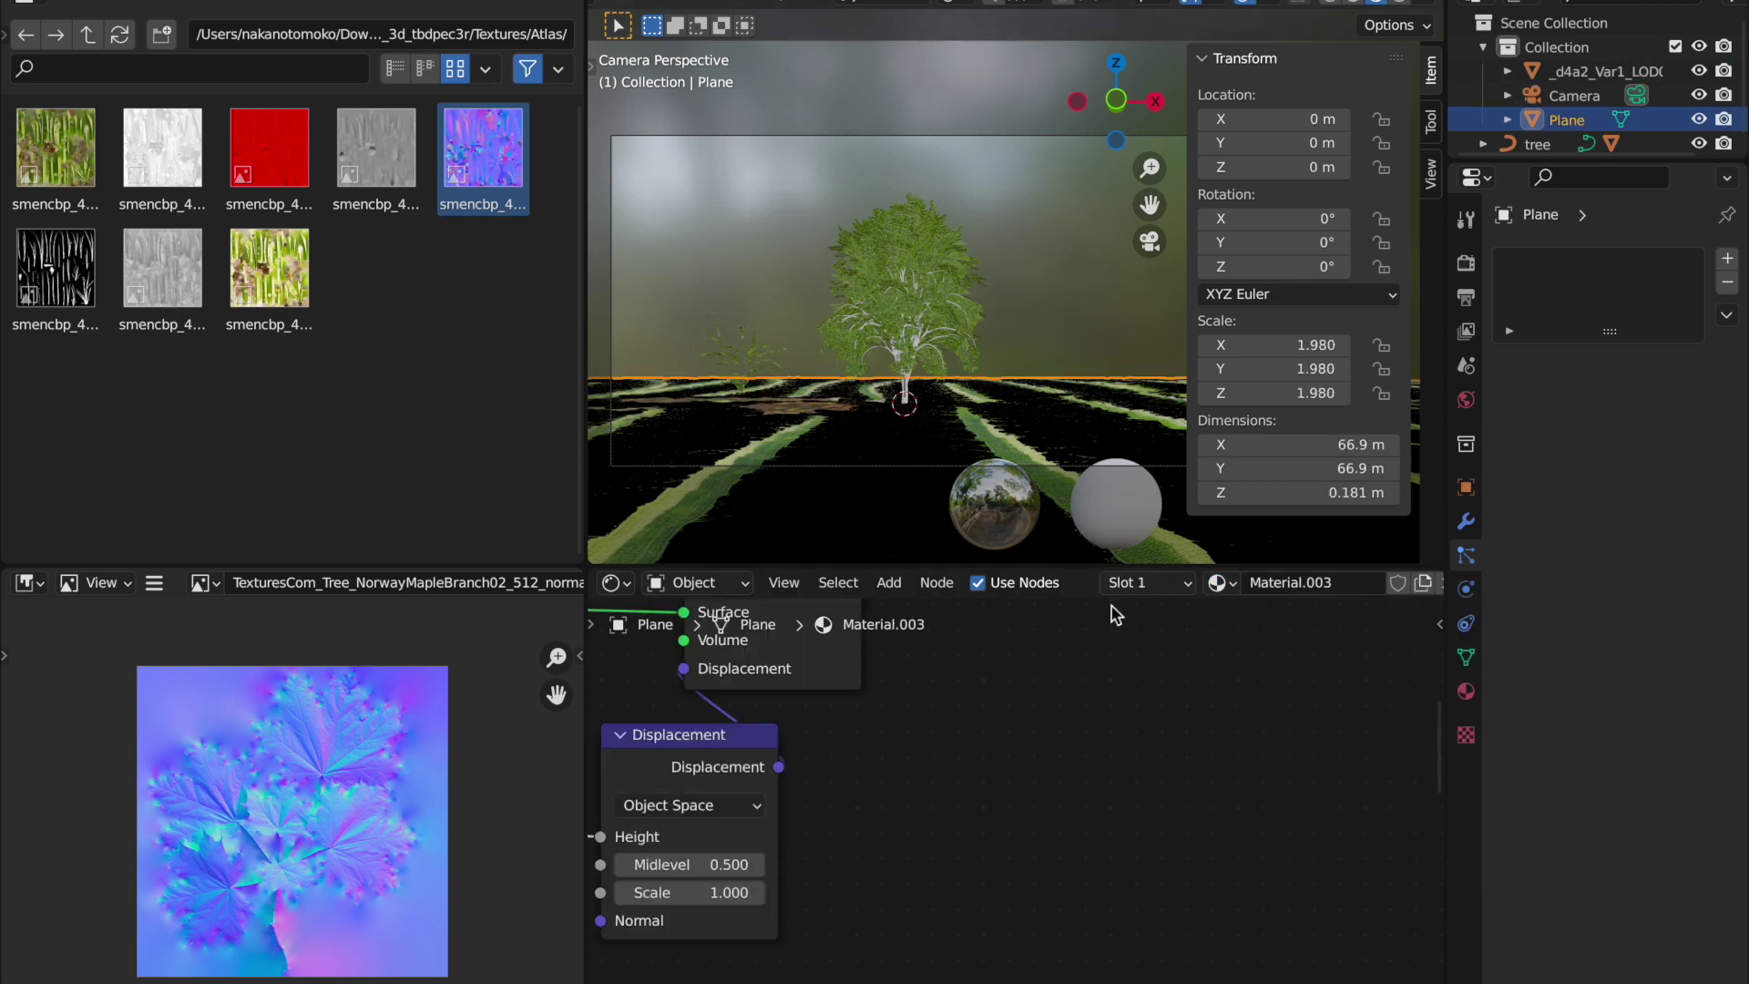
click(1224, 582)
click(1152, 592)
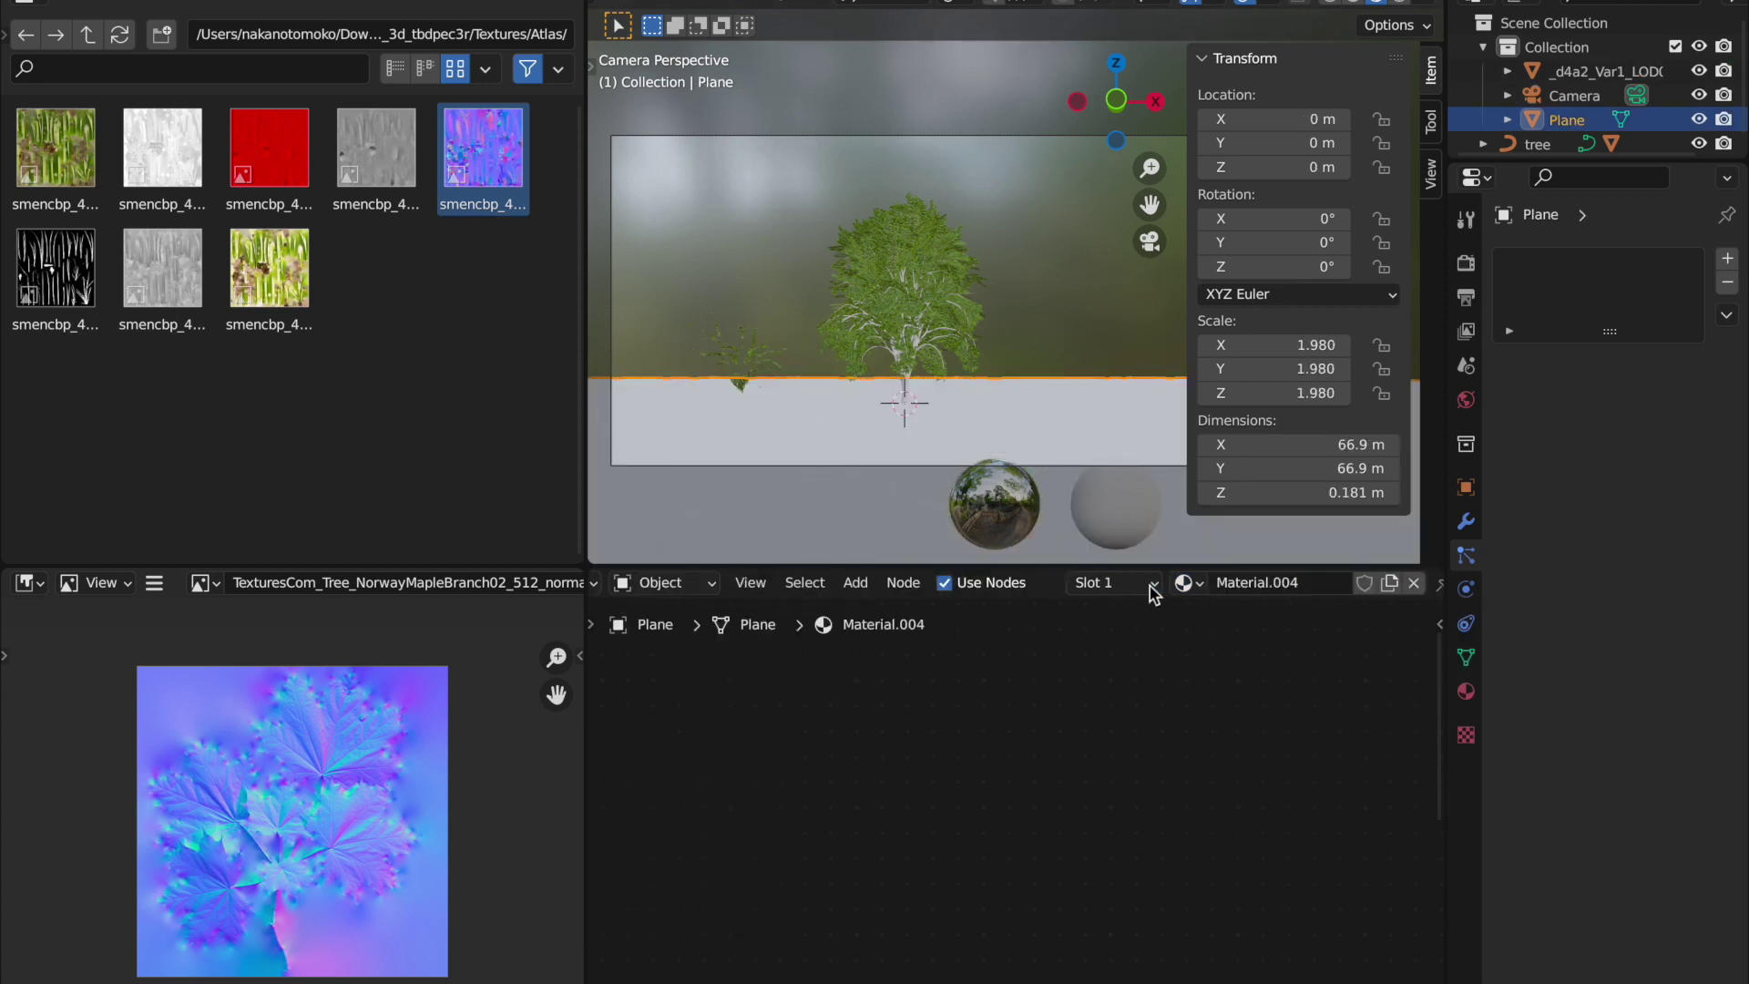
Add a hair particle system to the Plane that scatters the grass plant at scale 0.070, 10000 strands.
click(1727, 259)
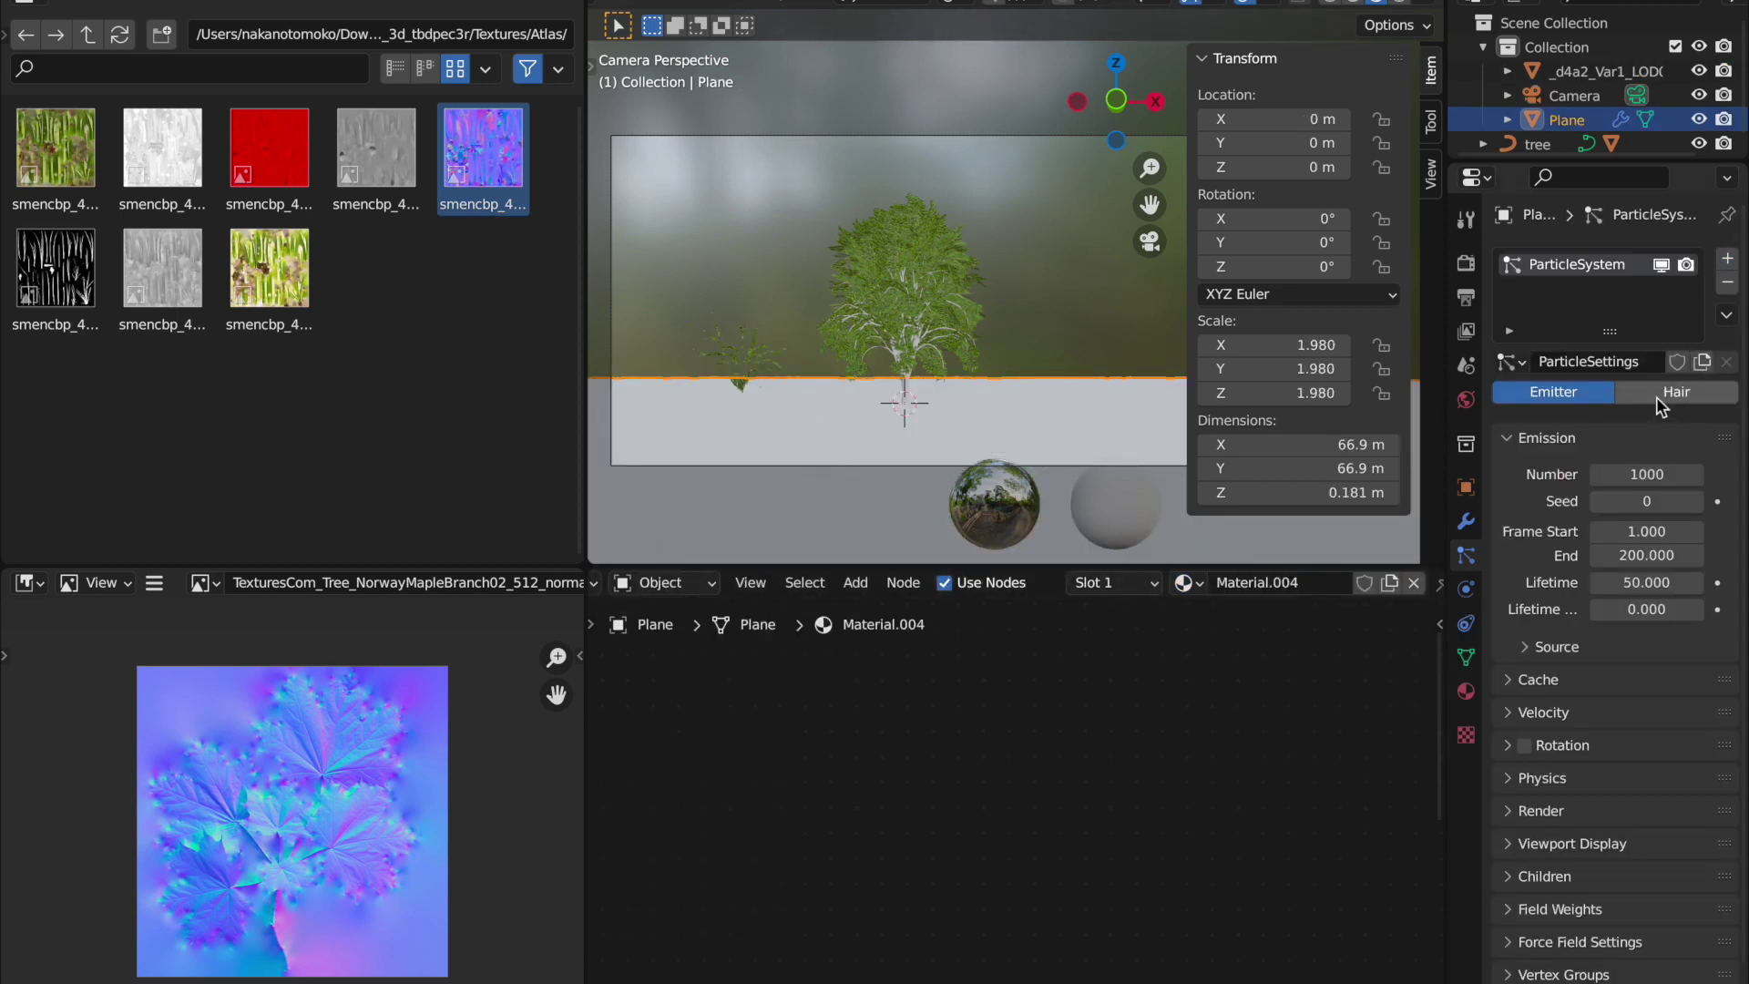
click(1658, 399)
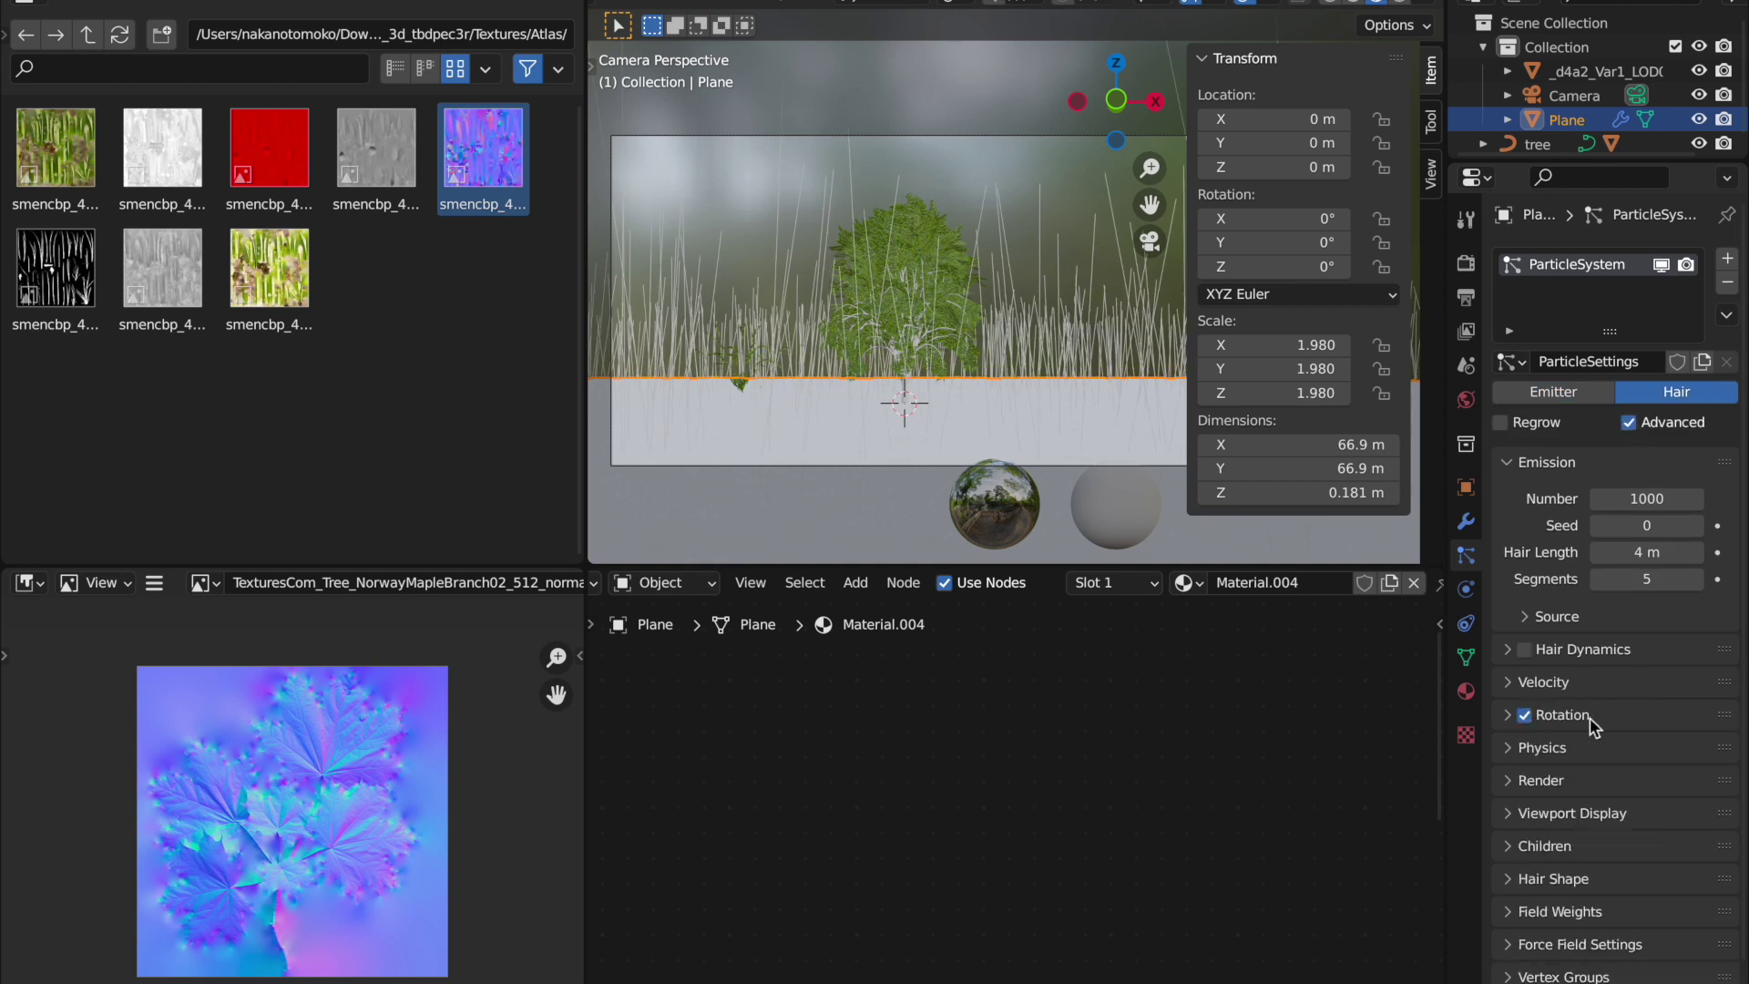
click(1573, 780)
click(1657, 816)
click(1590, 901)
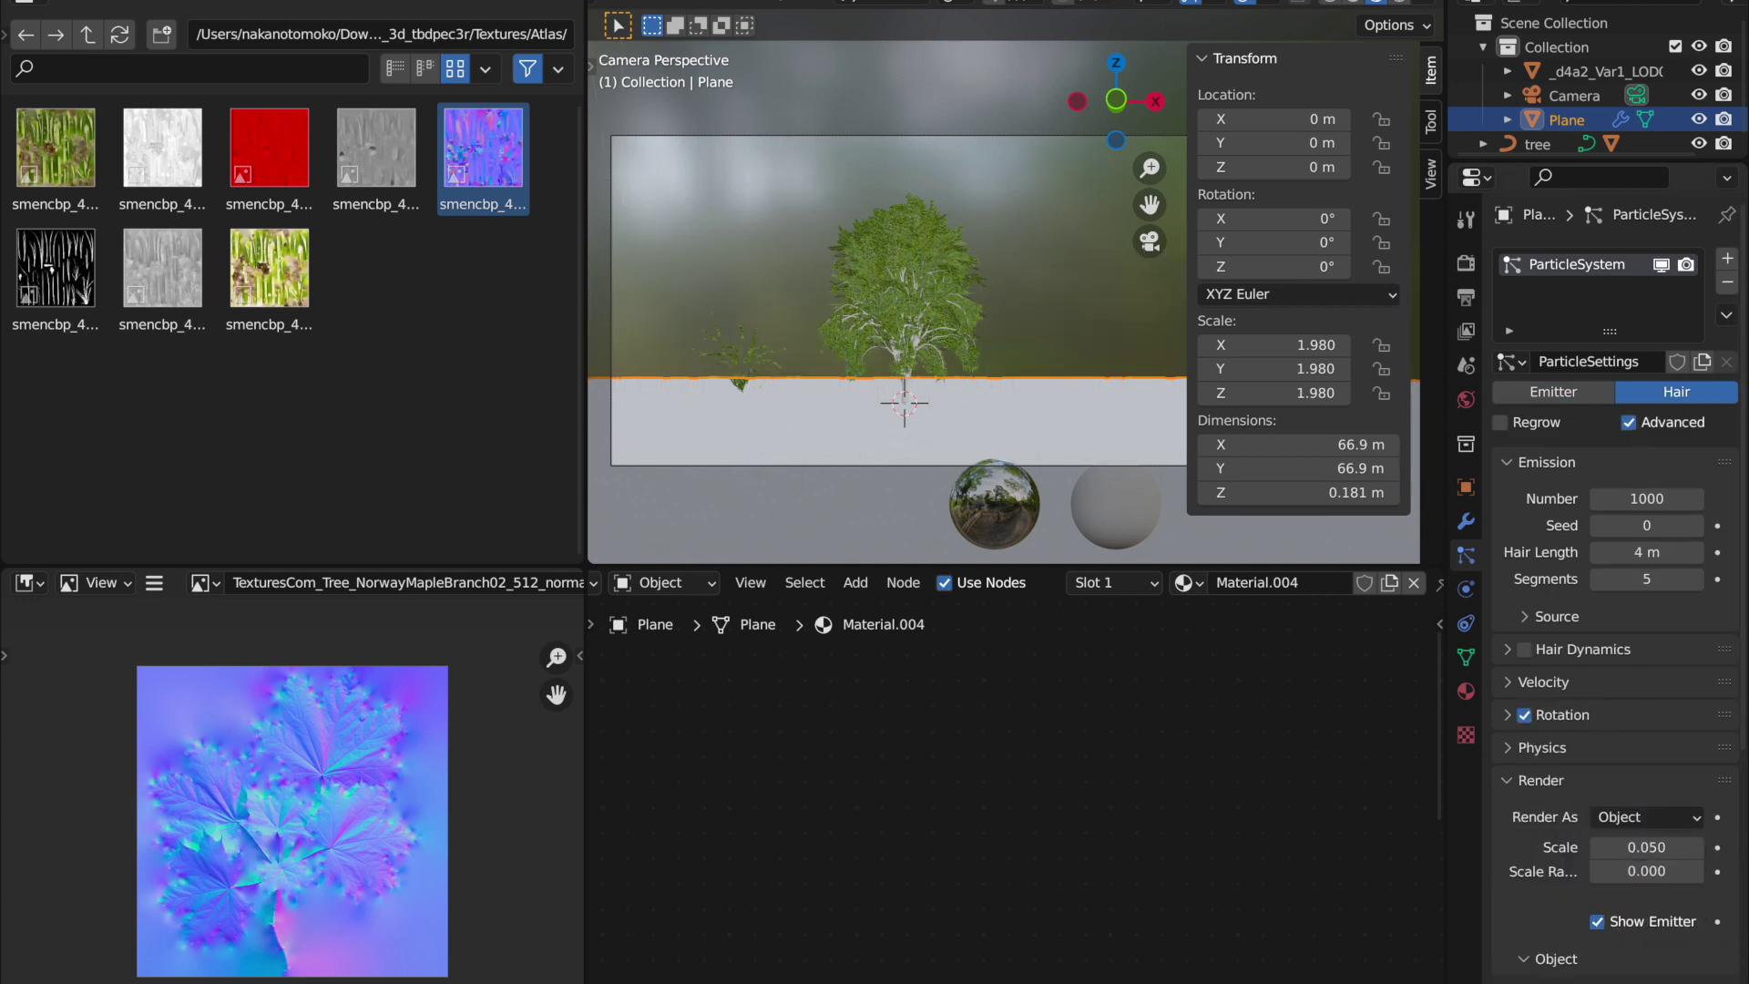
click(750, 347)
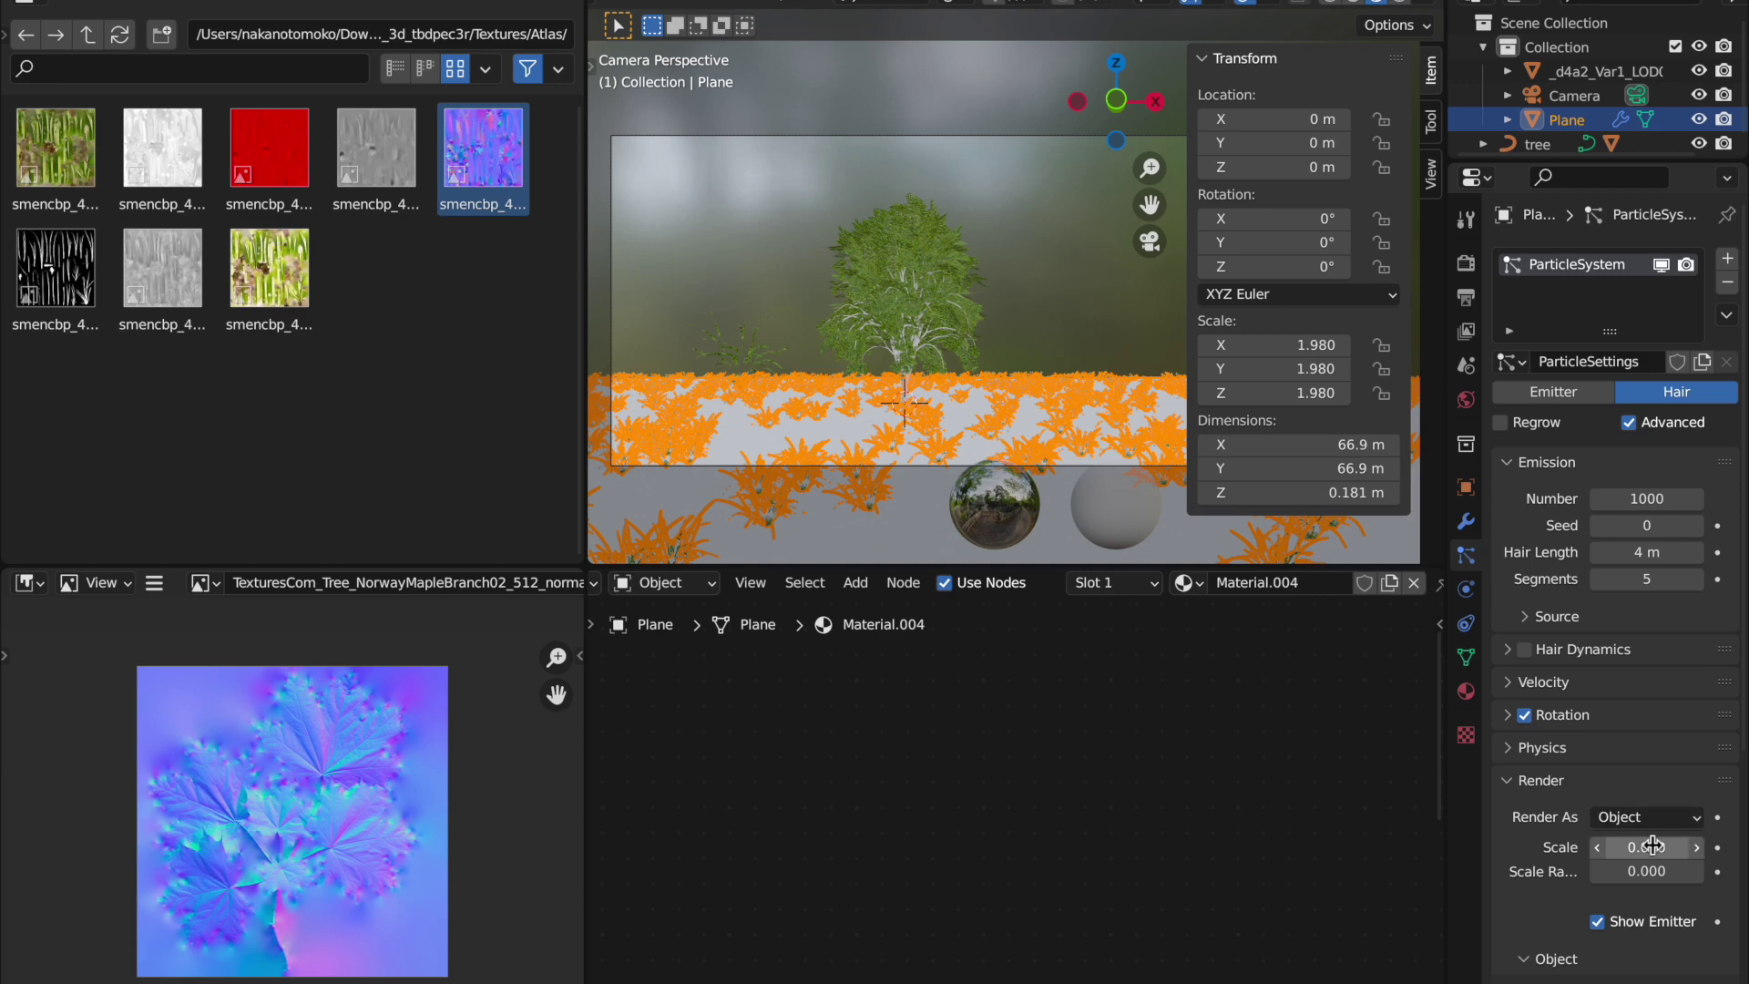
text(0.07)
key(Return)
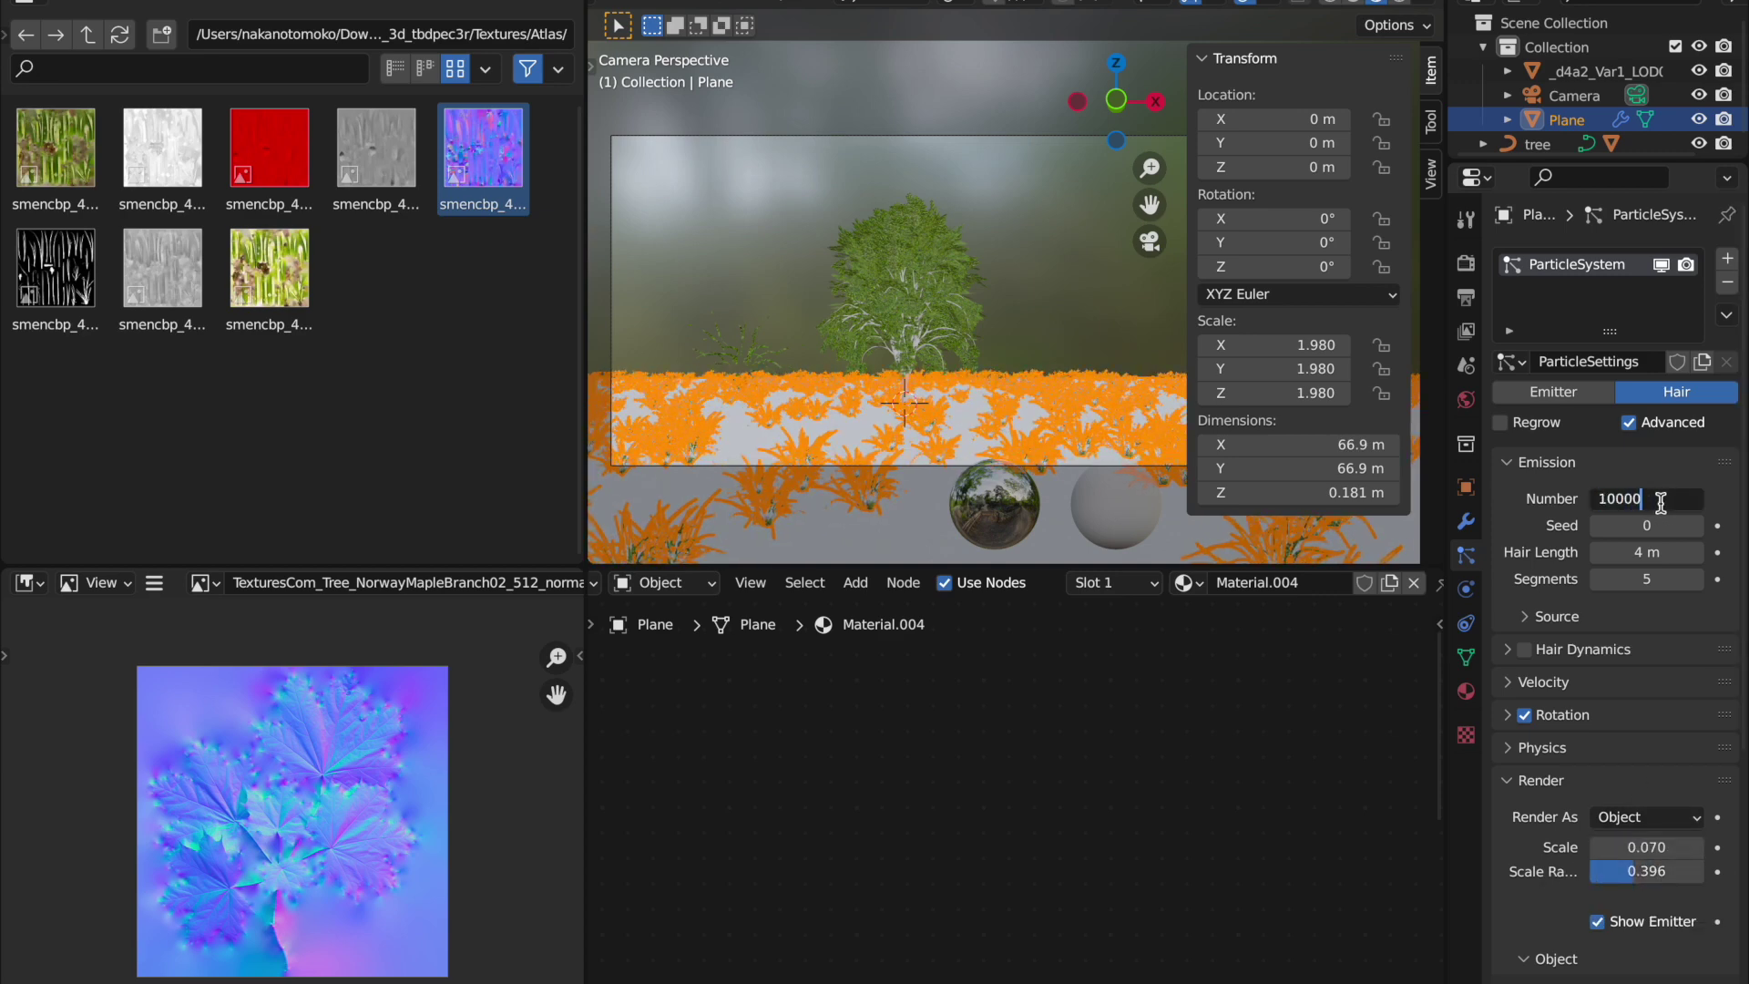
key(Return)
Orient the grass instances along Global Z with an adjusted rotation phase, then view them from the side.
click(1040, 295)
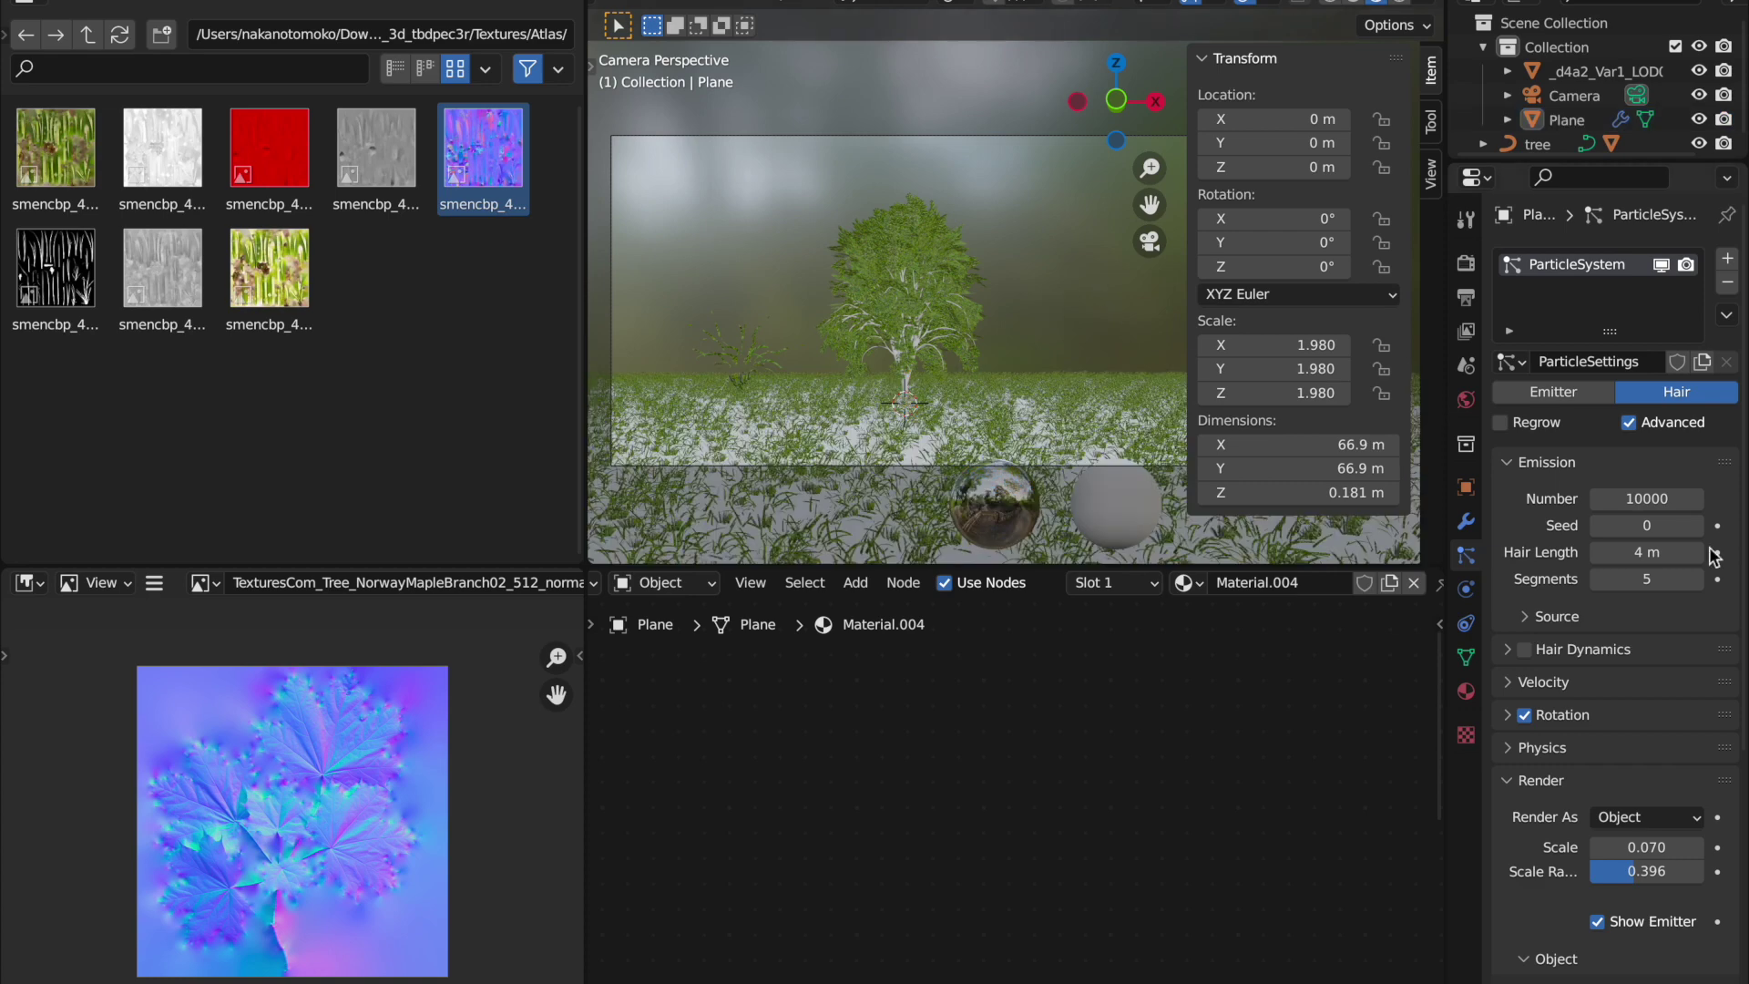
click(1579, 716)
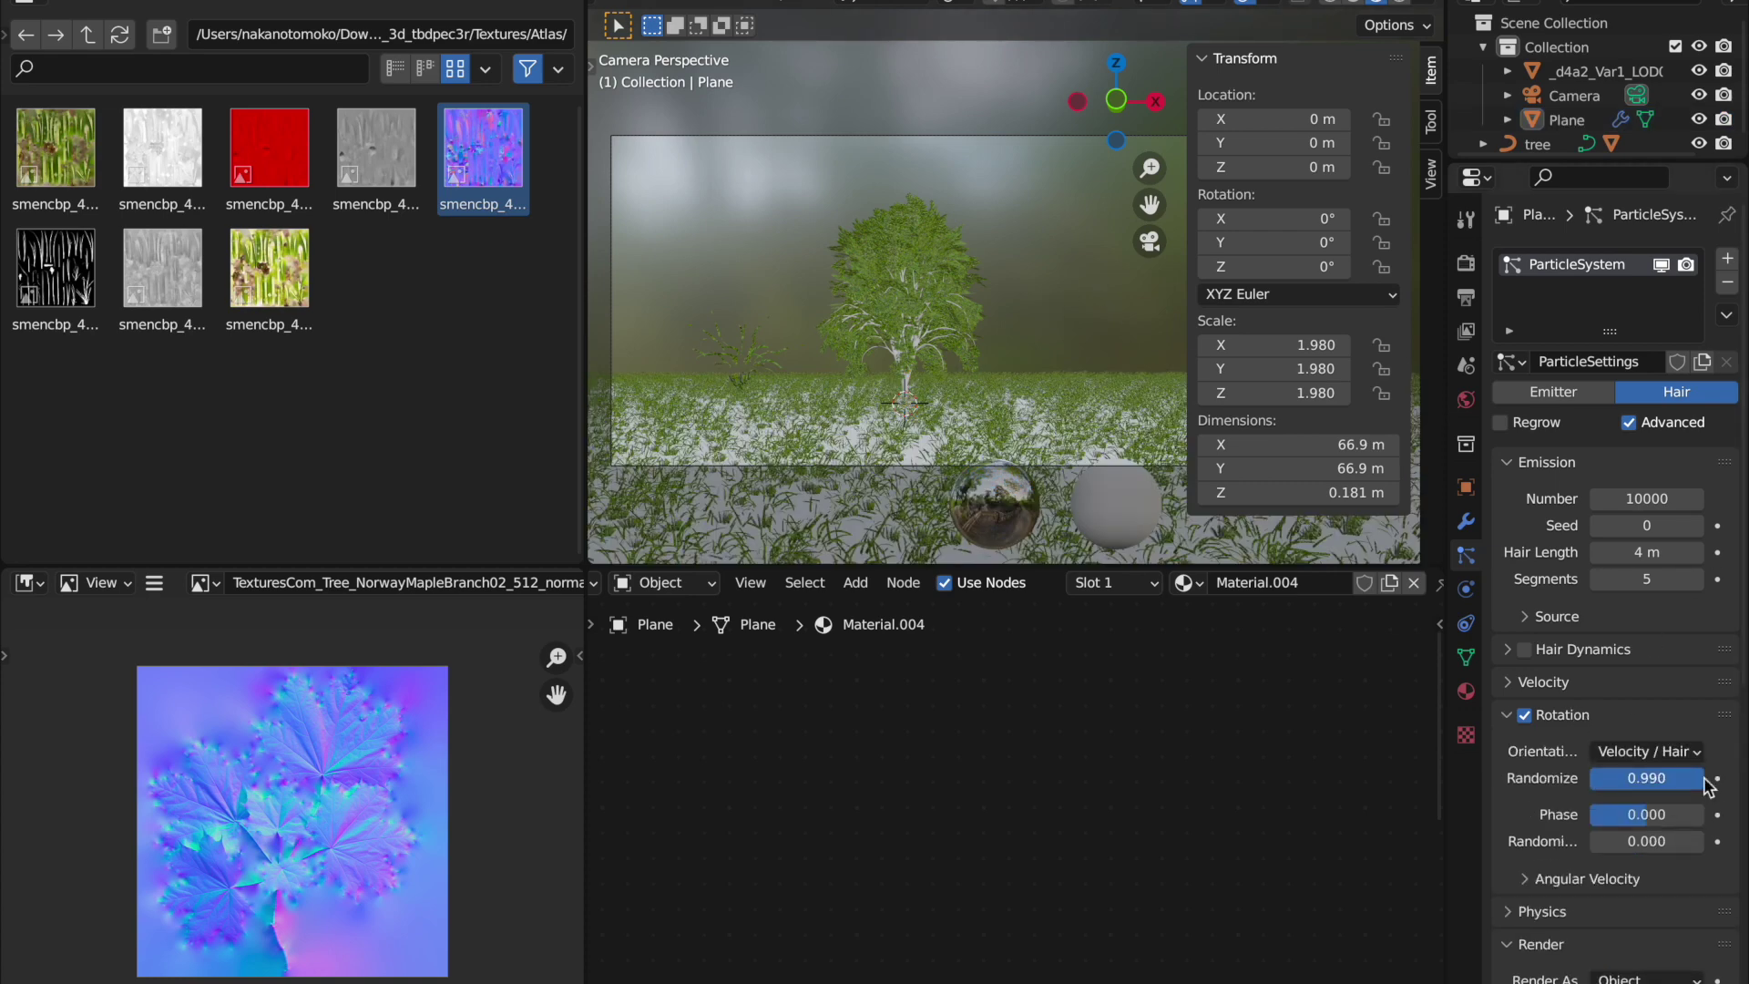
mouse_move(1653, 814)
mouse_down()
mouse_move(1702, 815)
mouse_move(1608, 823)
mouse_up()
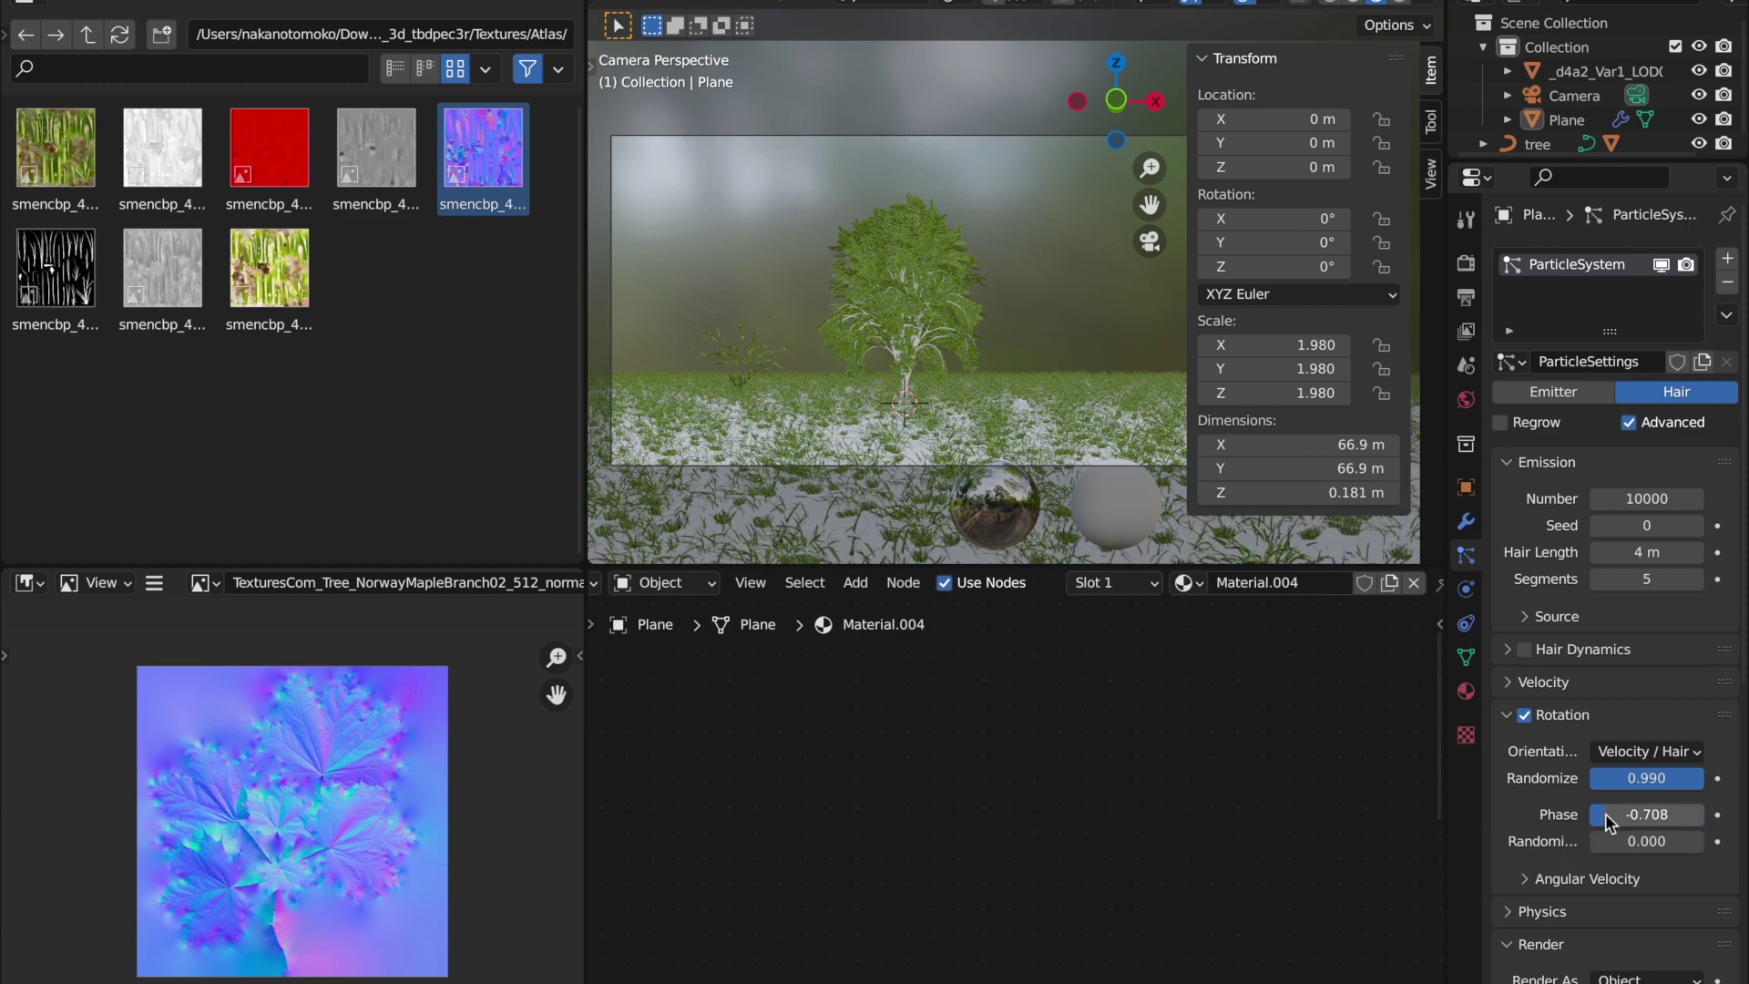
click(1651, 753)
click(1614, 563)
scroll(1677, 675, down, 2)
drag(1124, 80, 1130, 93)
key(KP_3)
scroll(1008, 217, up, 3)
scroll(1128, 211, up, 3)
shift+middle_drag(819, 413, 860, 359)
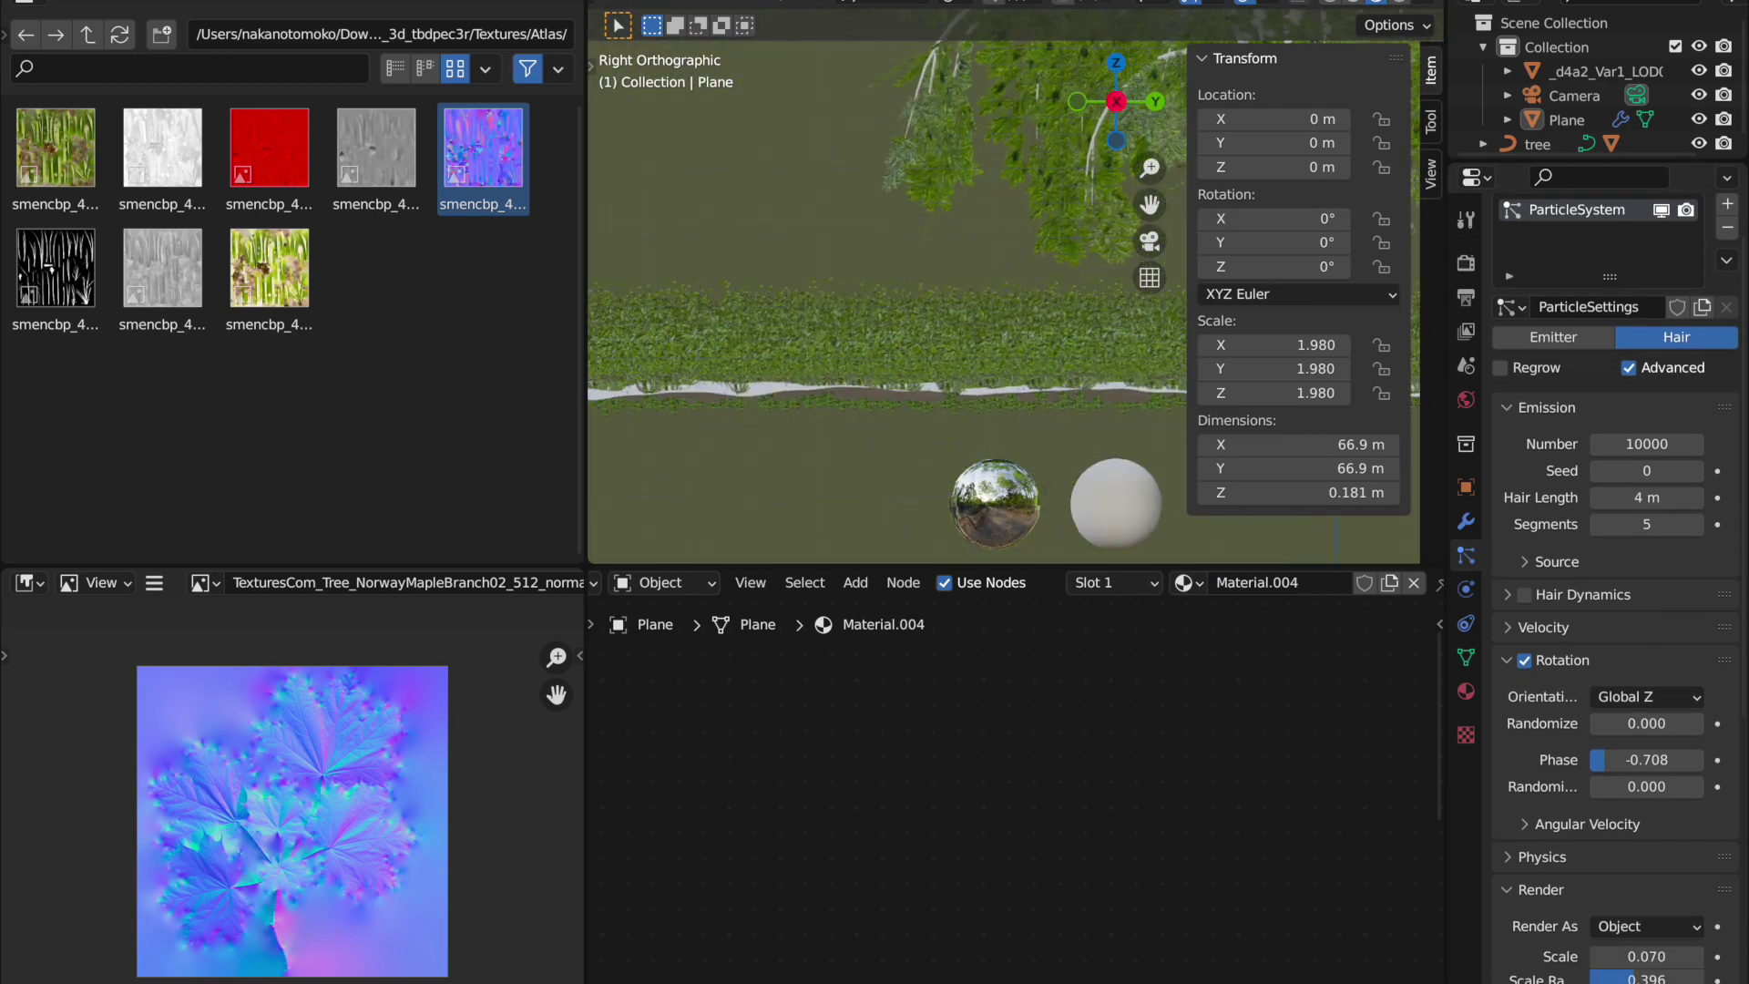
mouse_move(1116, 100)
mouse_down()
mouse_move(1093, 114)
mouse_move(1112, 127)
mouse_up()
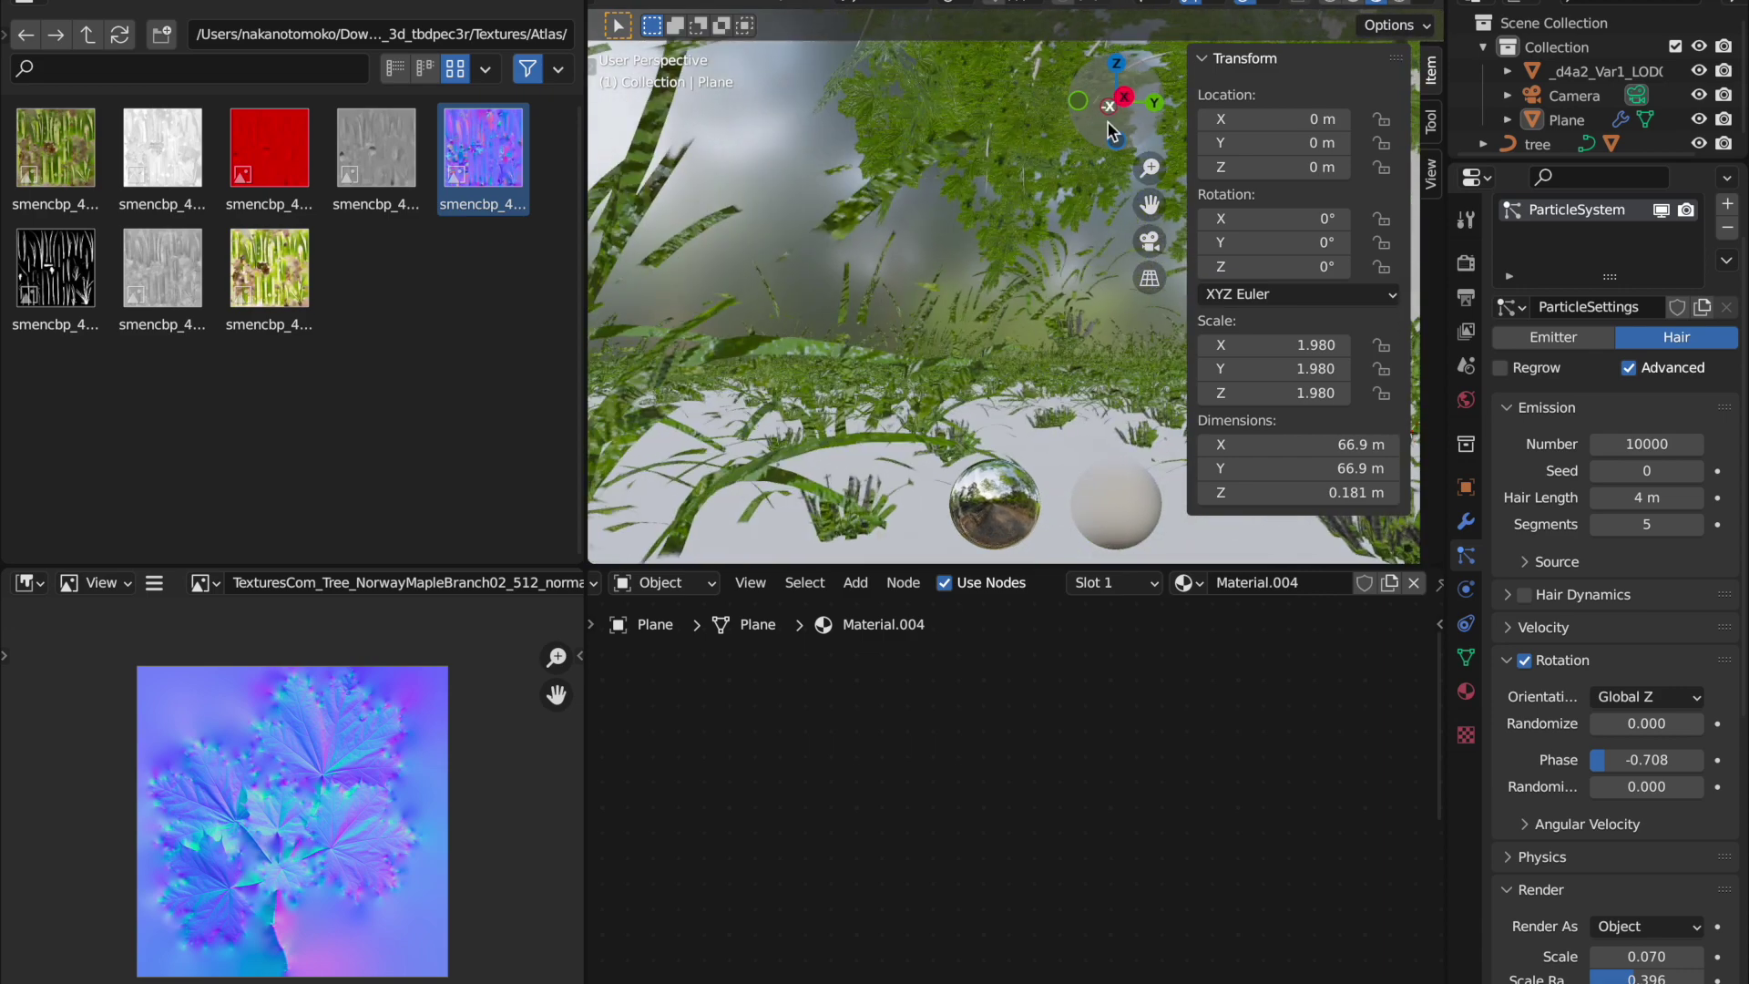
Give the ground a Decimate modifier in Un-Subdivide mode.
click(893, 354)
click(1466, 691)
scroll(1620, 675, down, 5)
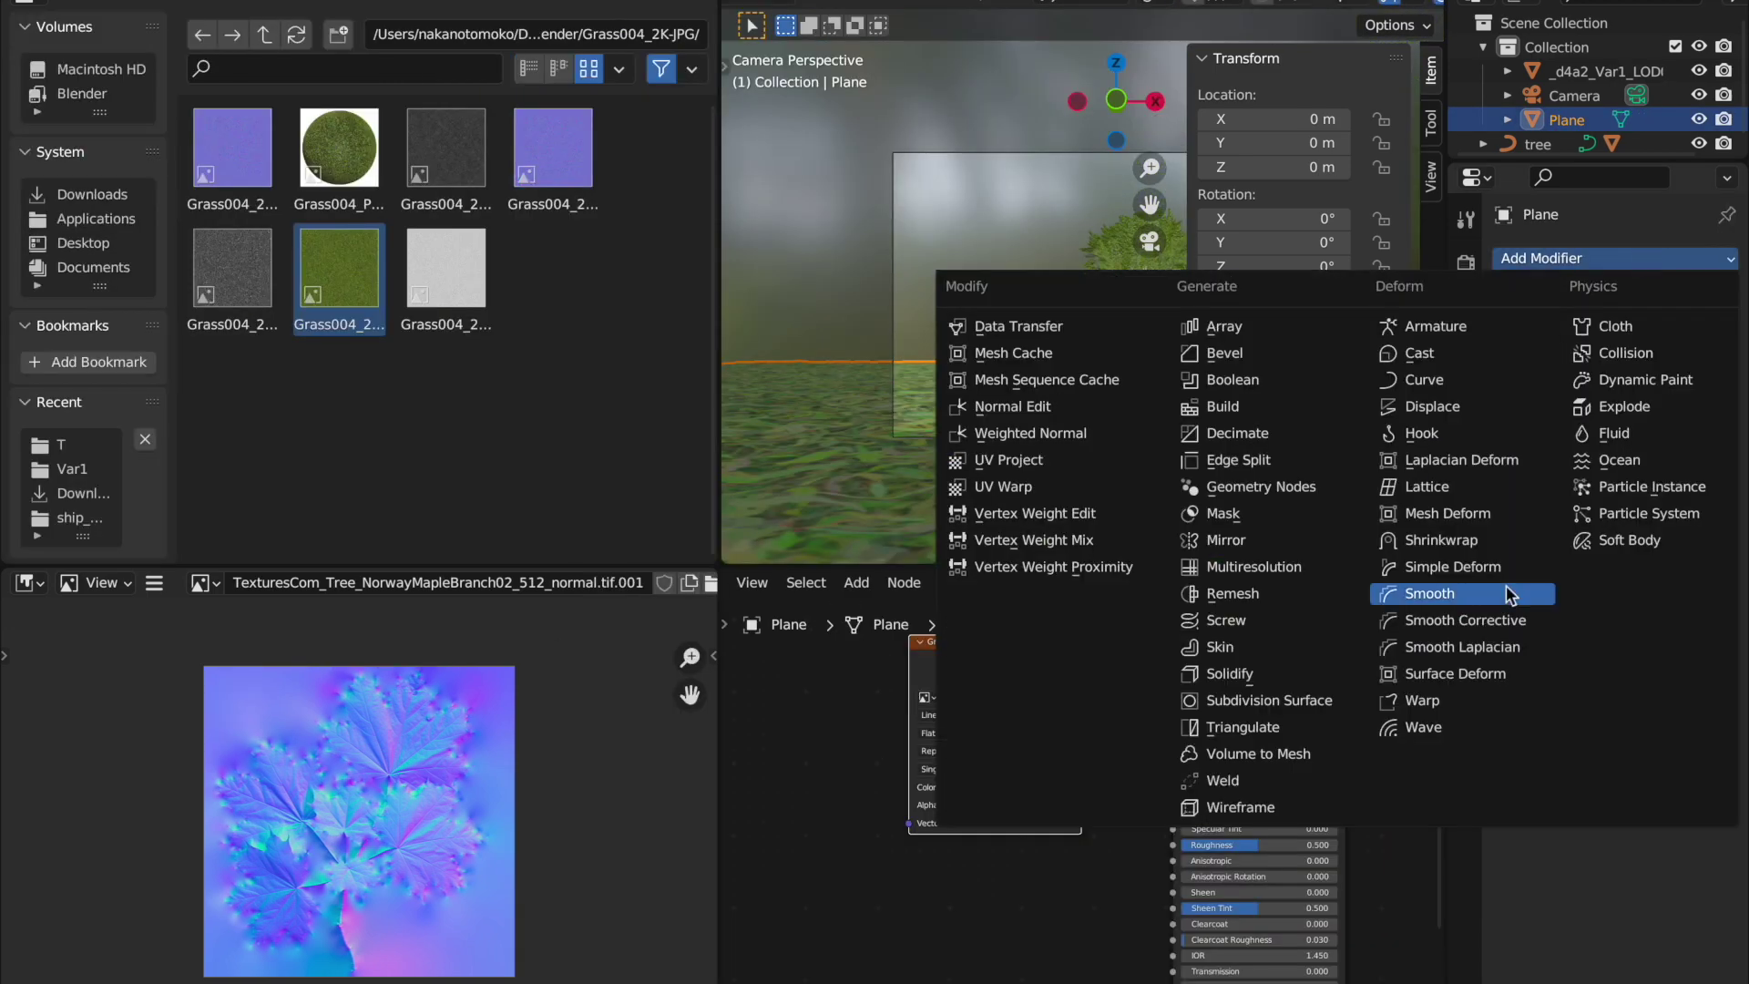
click(1238, 433)
click(1626, 336)
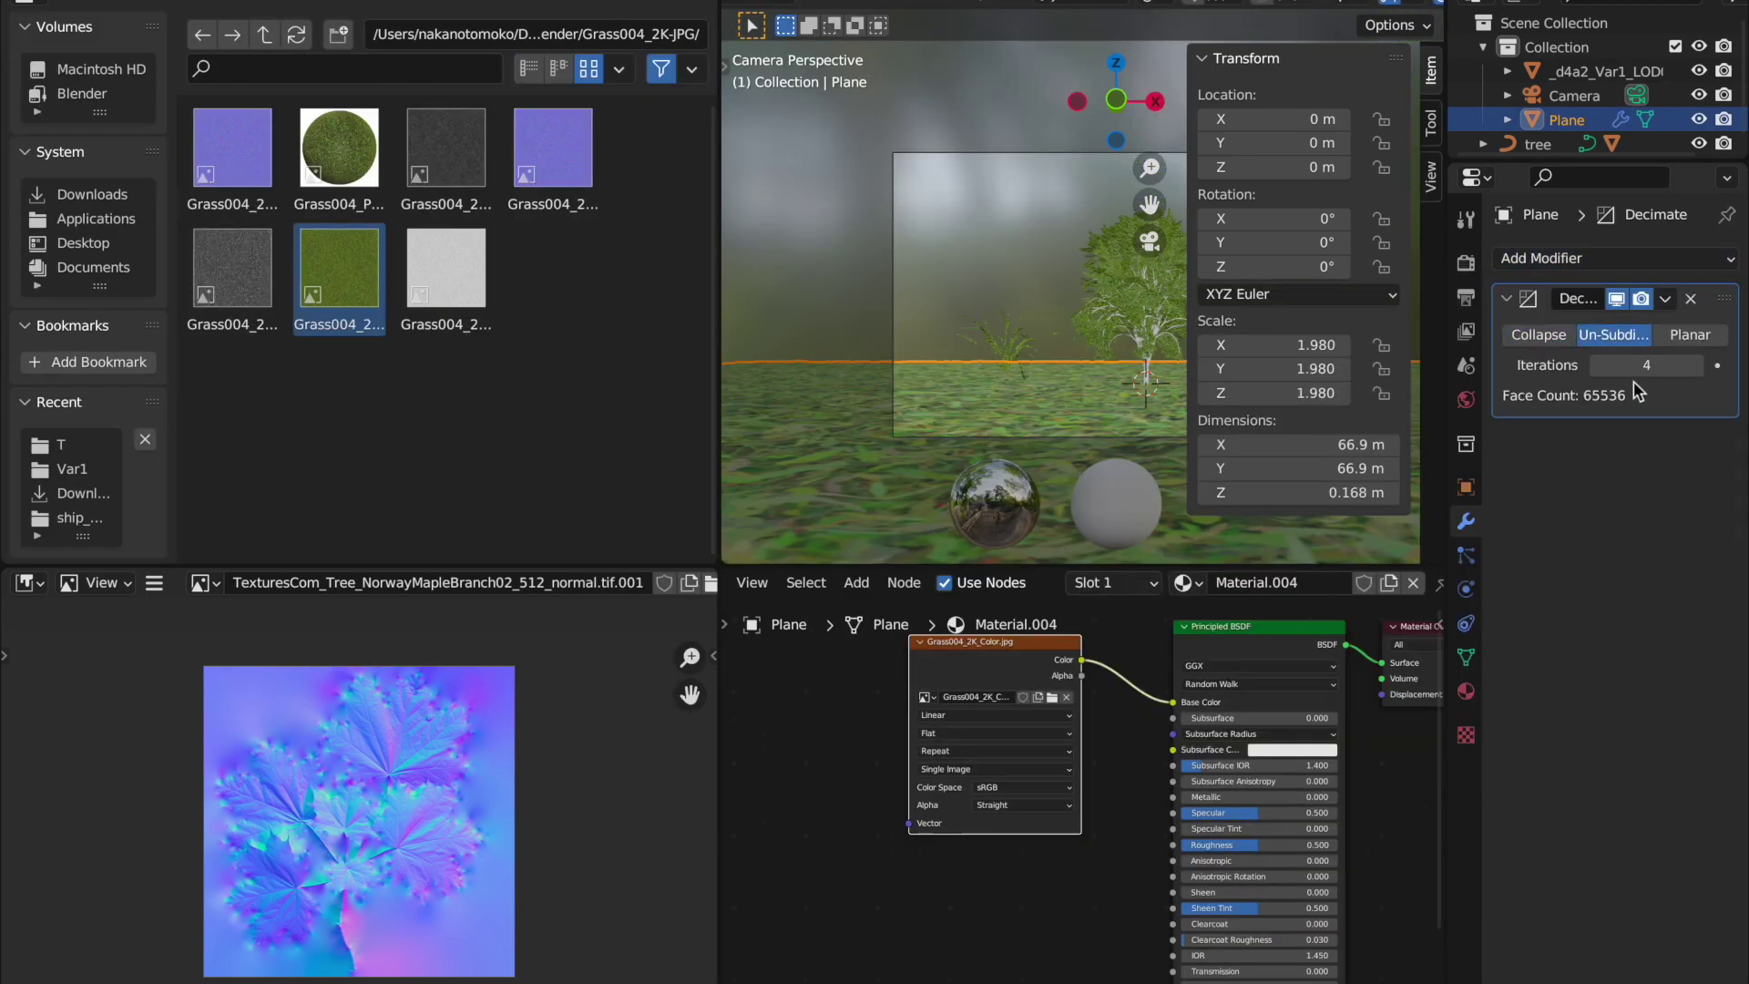
Remove the Decimate modifier, scale up the ground's UVs, and add Texture Coordinate and Mapping nodes to the grass image.
key(ctrl+x)
key(Tab)
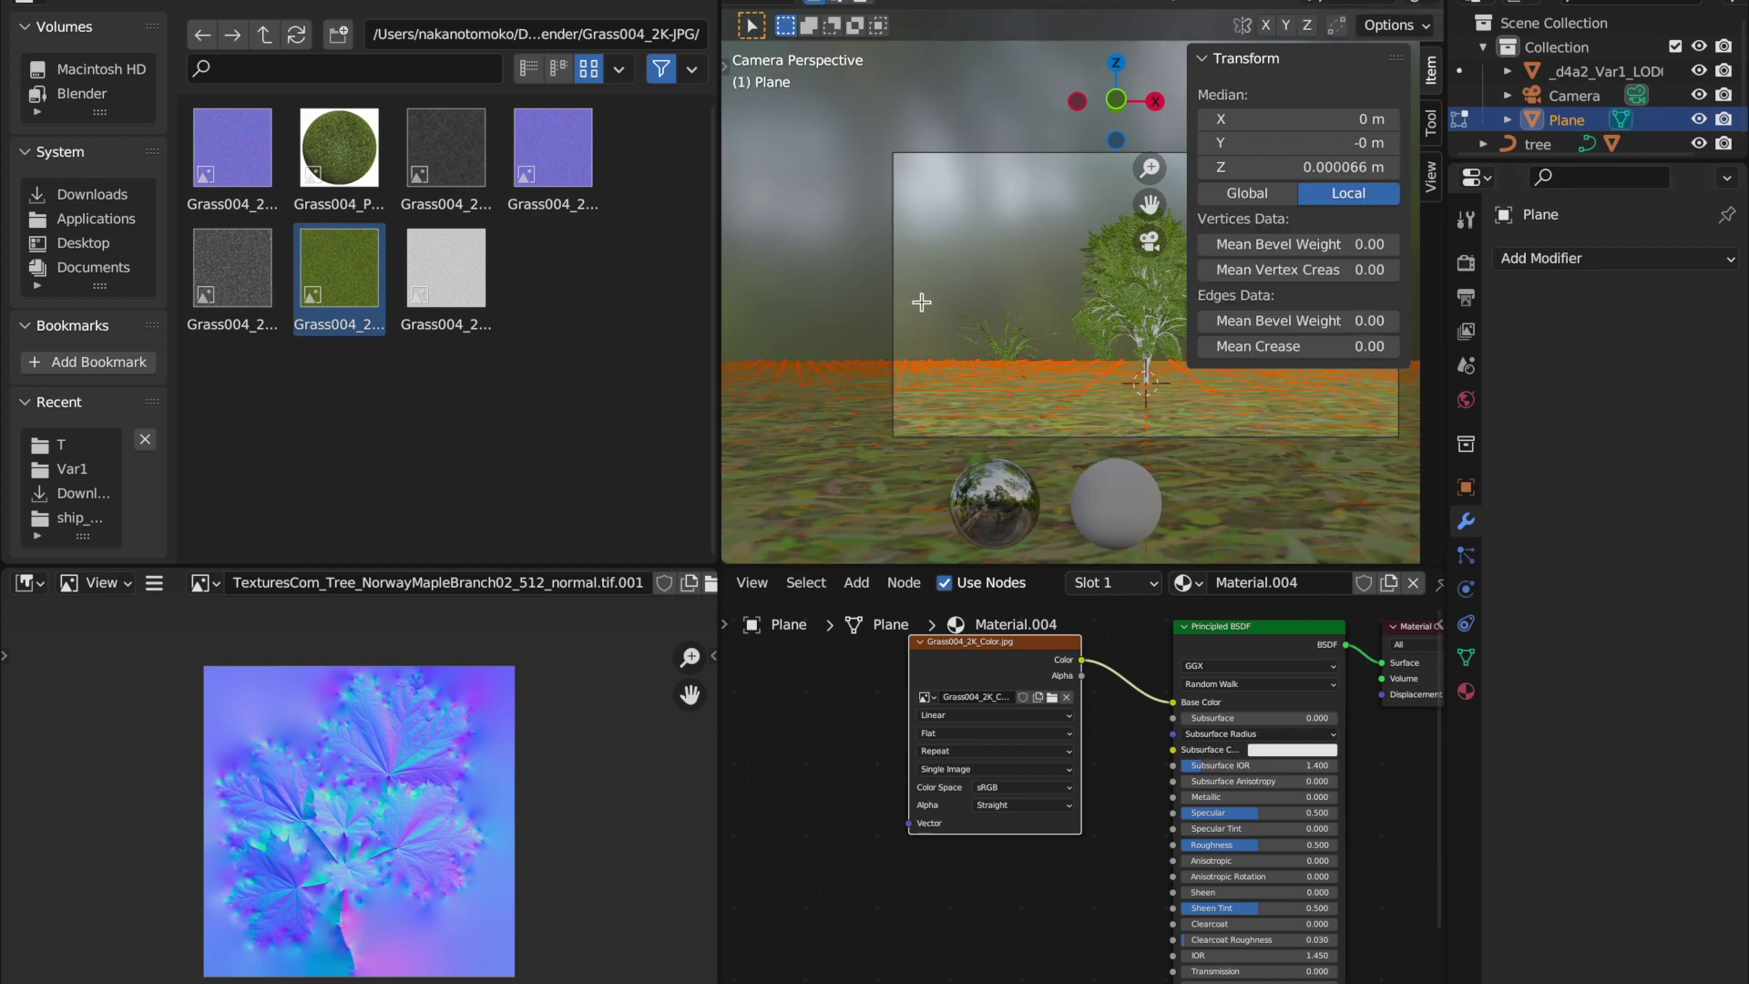
key(s)
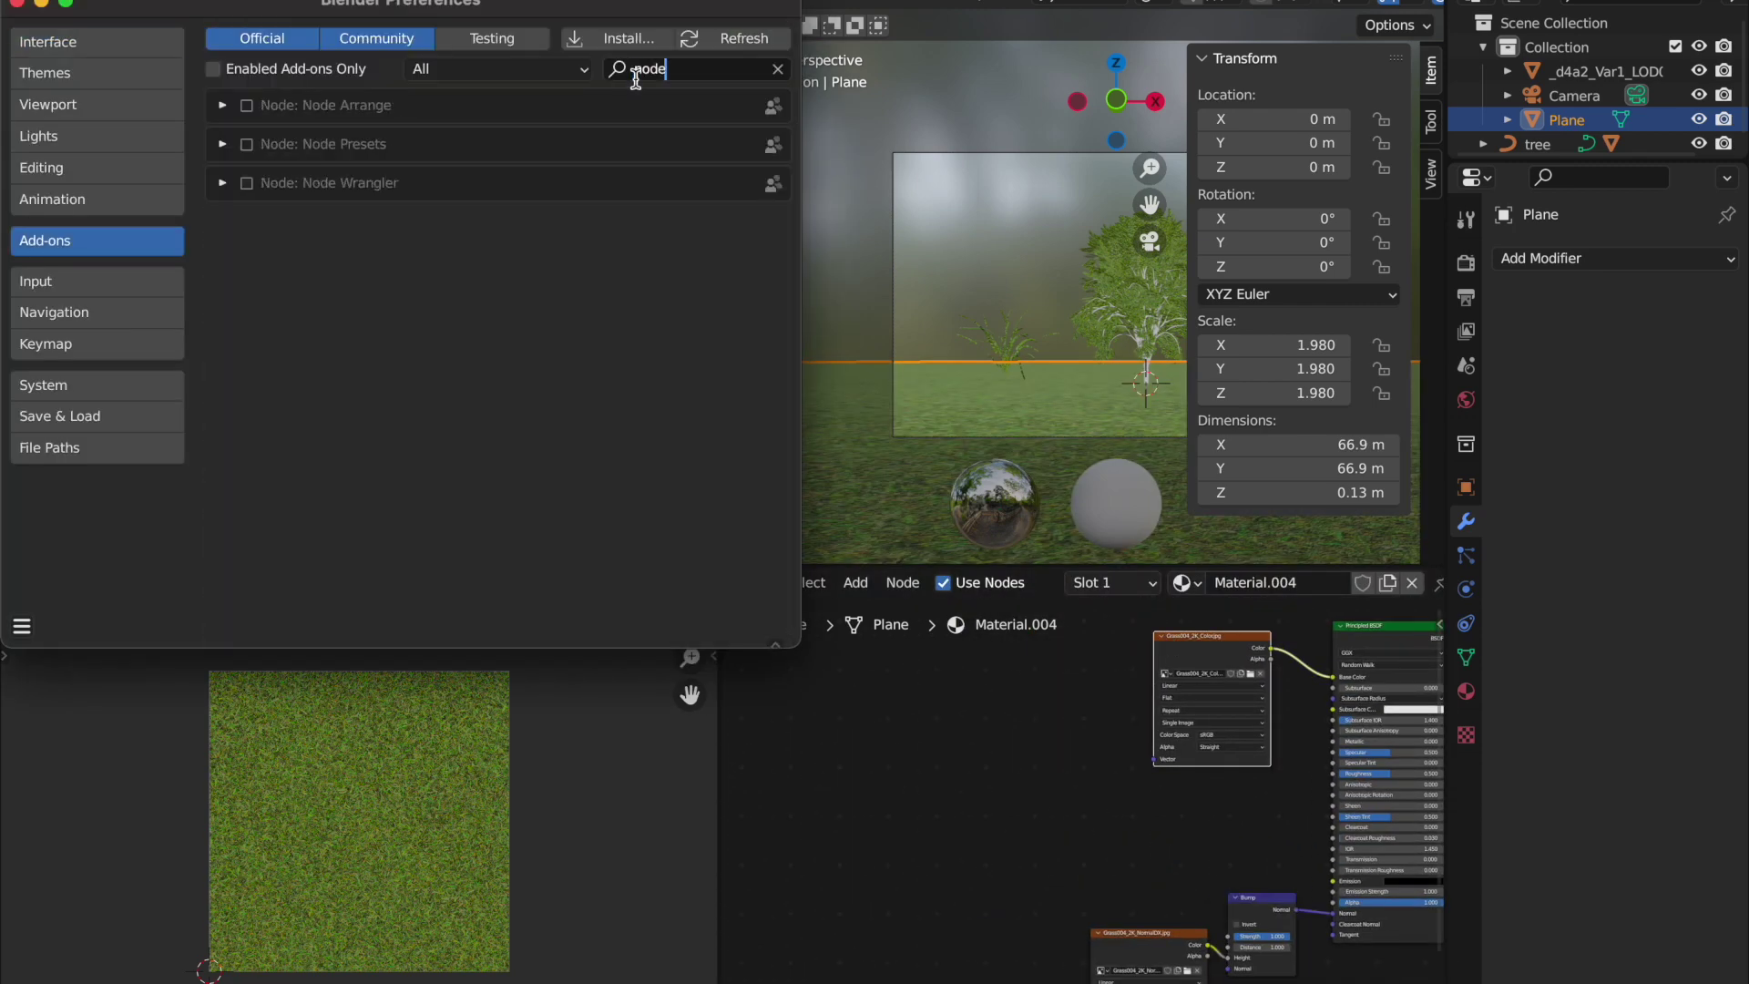
key(Home)
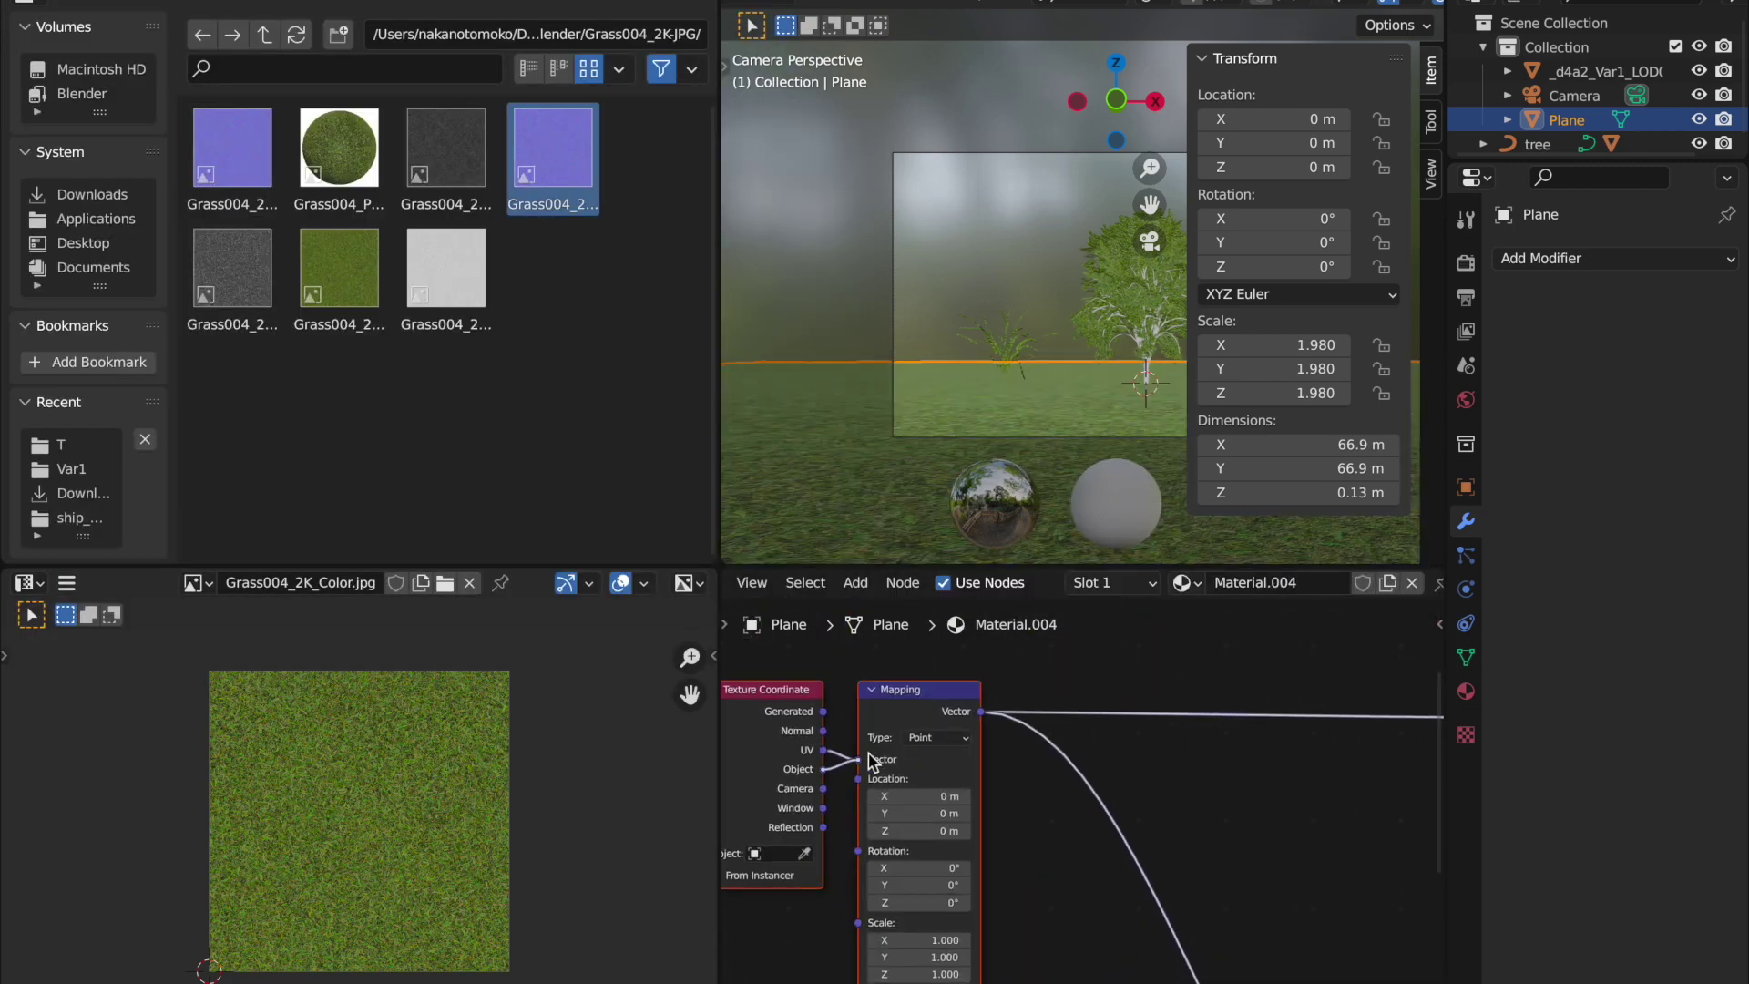
Check the ground's UVs in Edit Mode, then switch the viewport to rendered preview.
key(Tab)
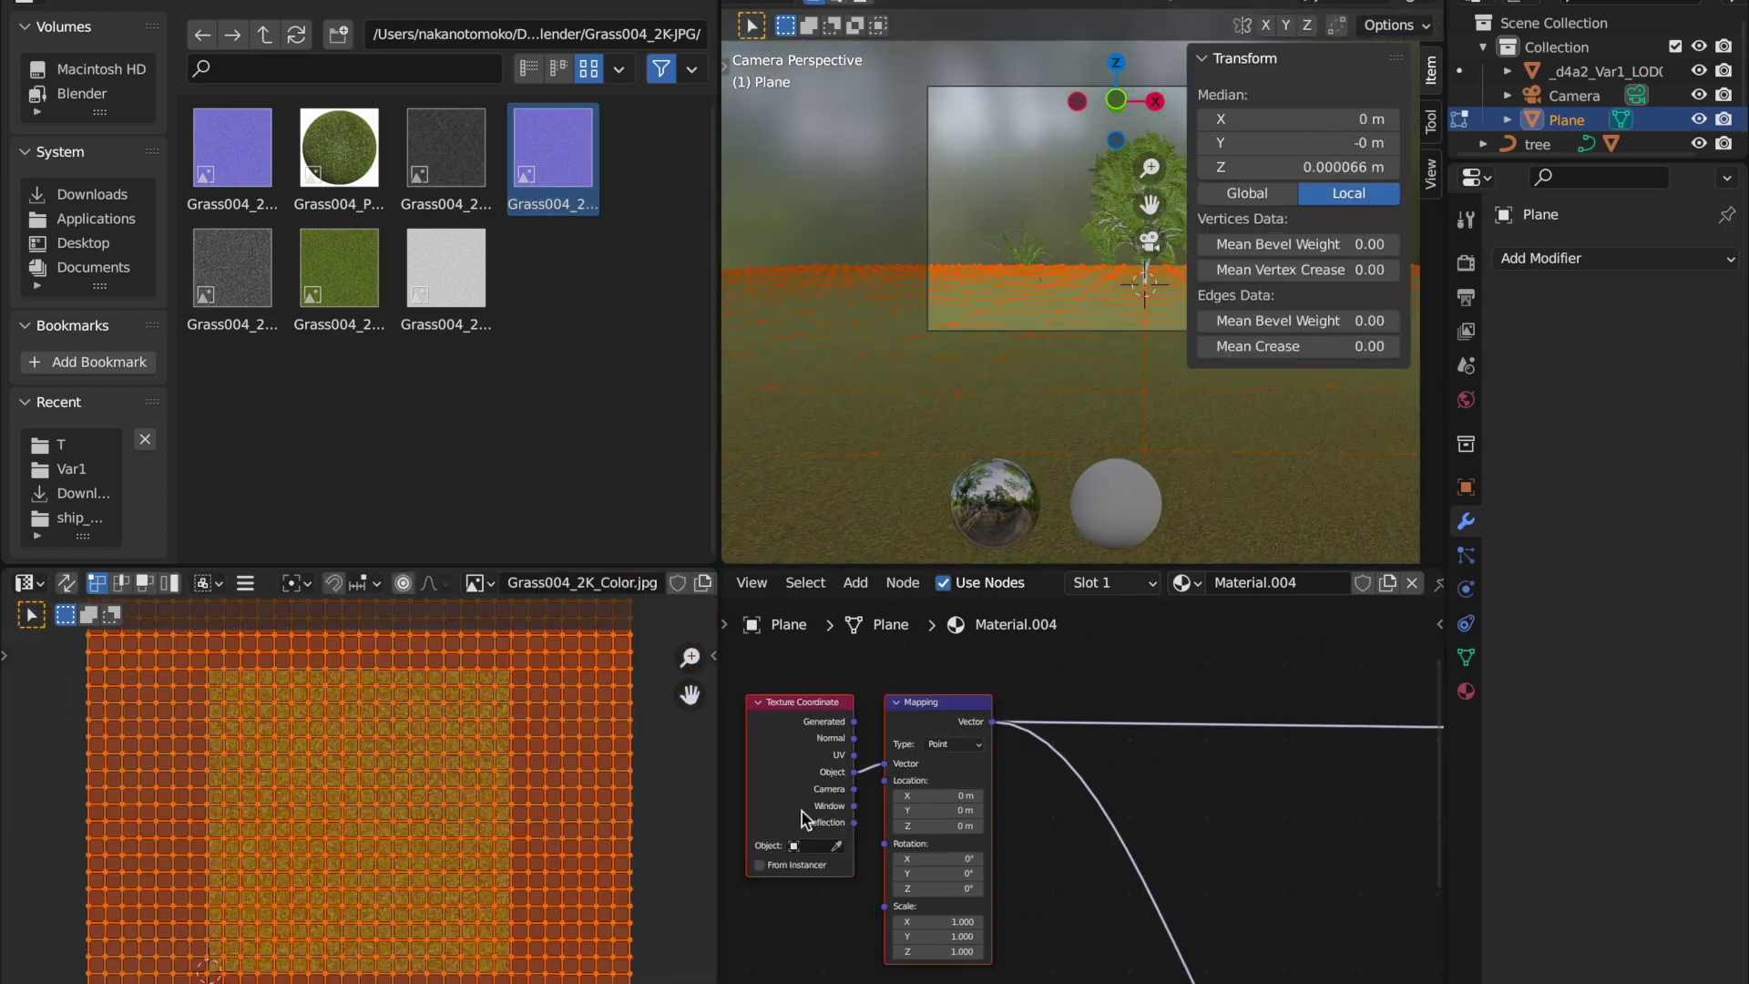
key(Tab)
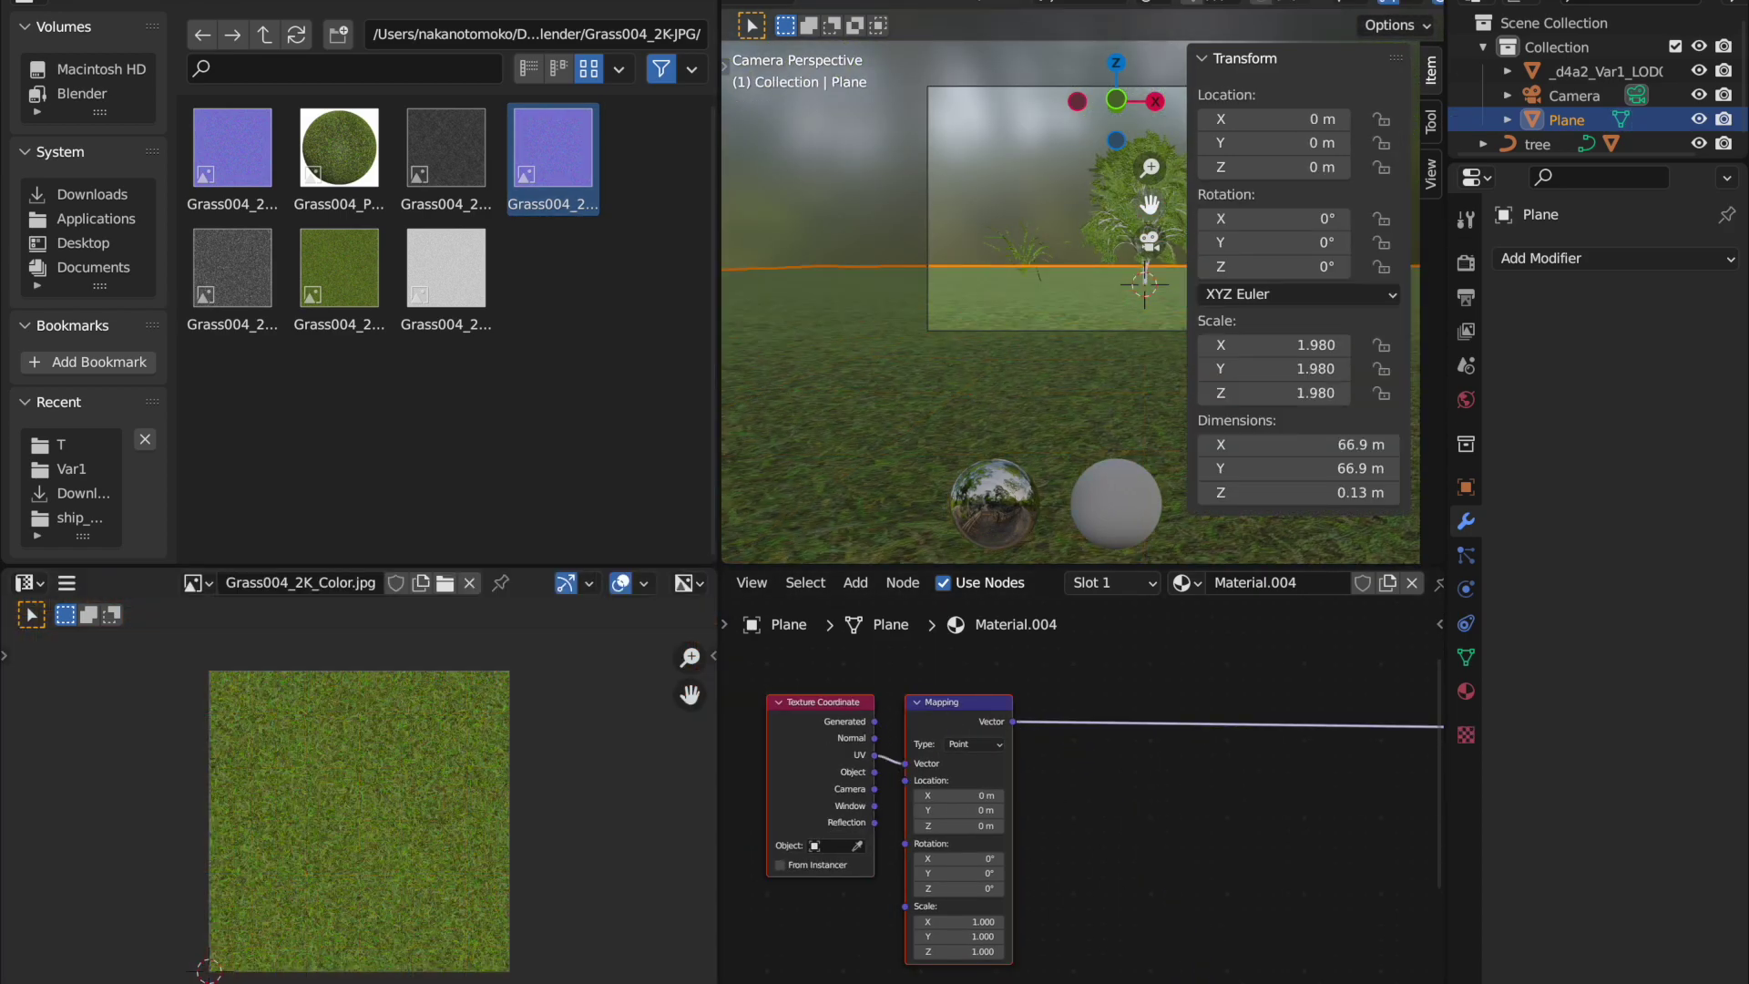
key(n)
click(1466, 263)
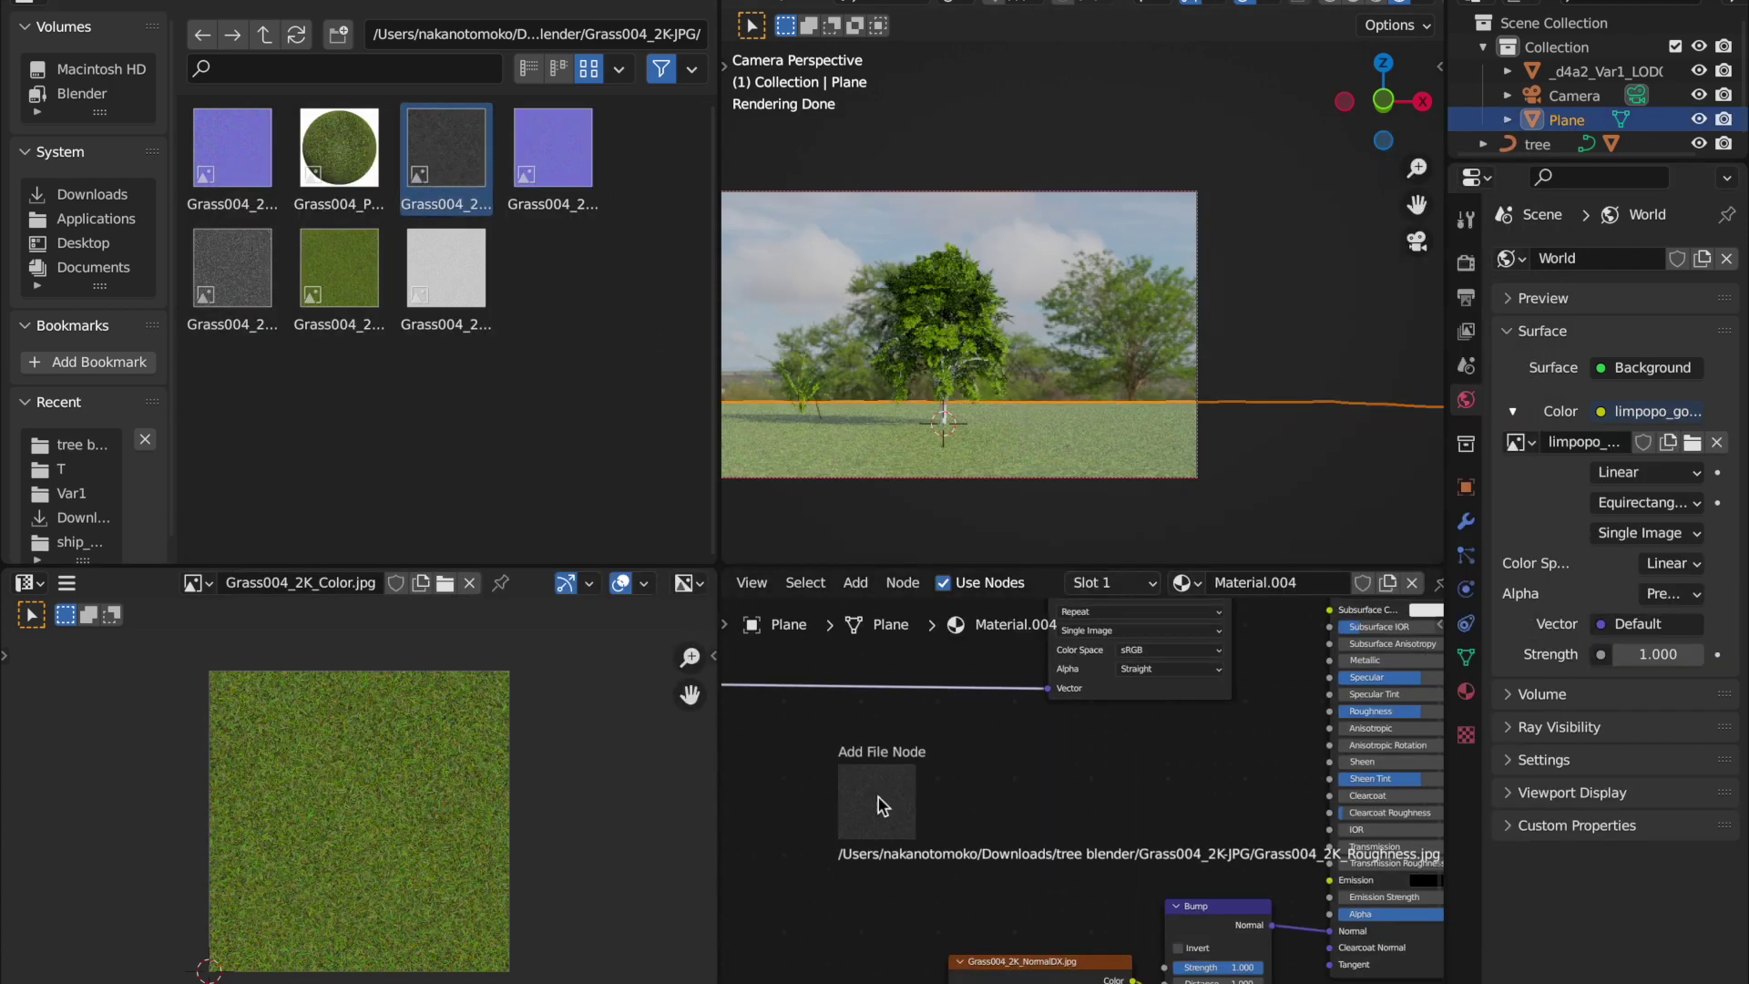
Add the grass roughness and displacement images, linking displacement into a Displacement node's height.
drag(447, 150, 802, 756)
mouse_move(232, 267)
mouse_down()
mouse_move(814, 799)
mouse_move(1048, 793)
mouse_up()
key(shift+a)
drag(1185, 634, 1224, 678)
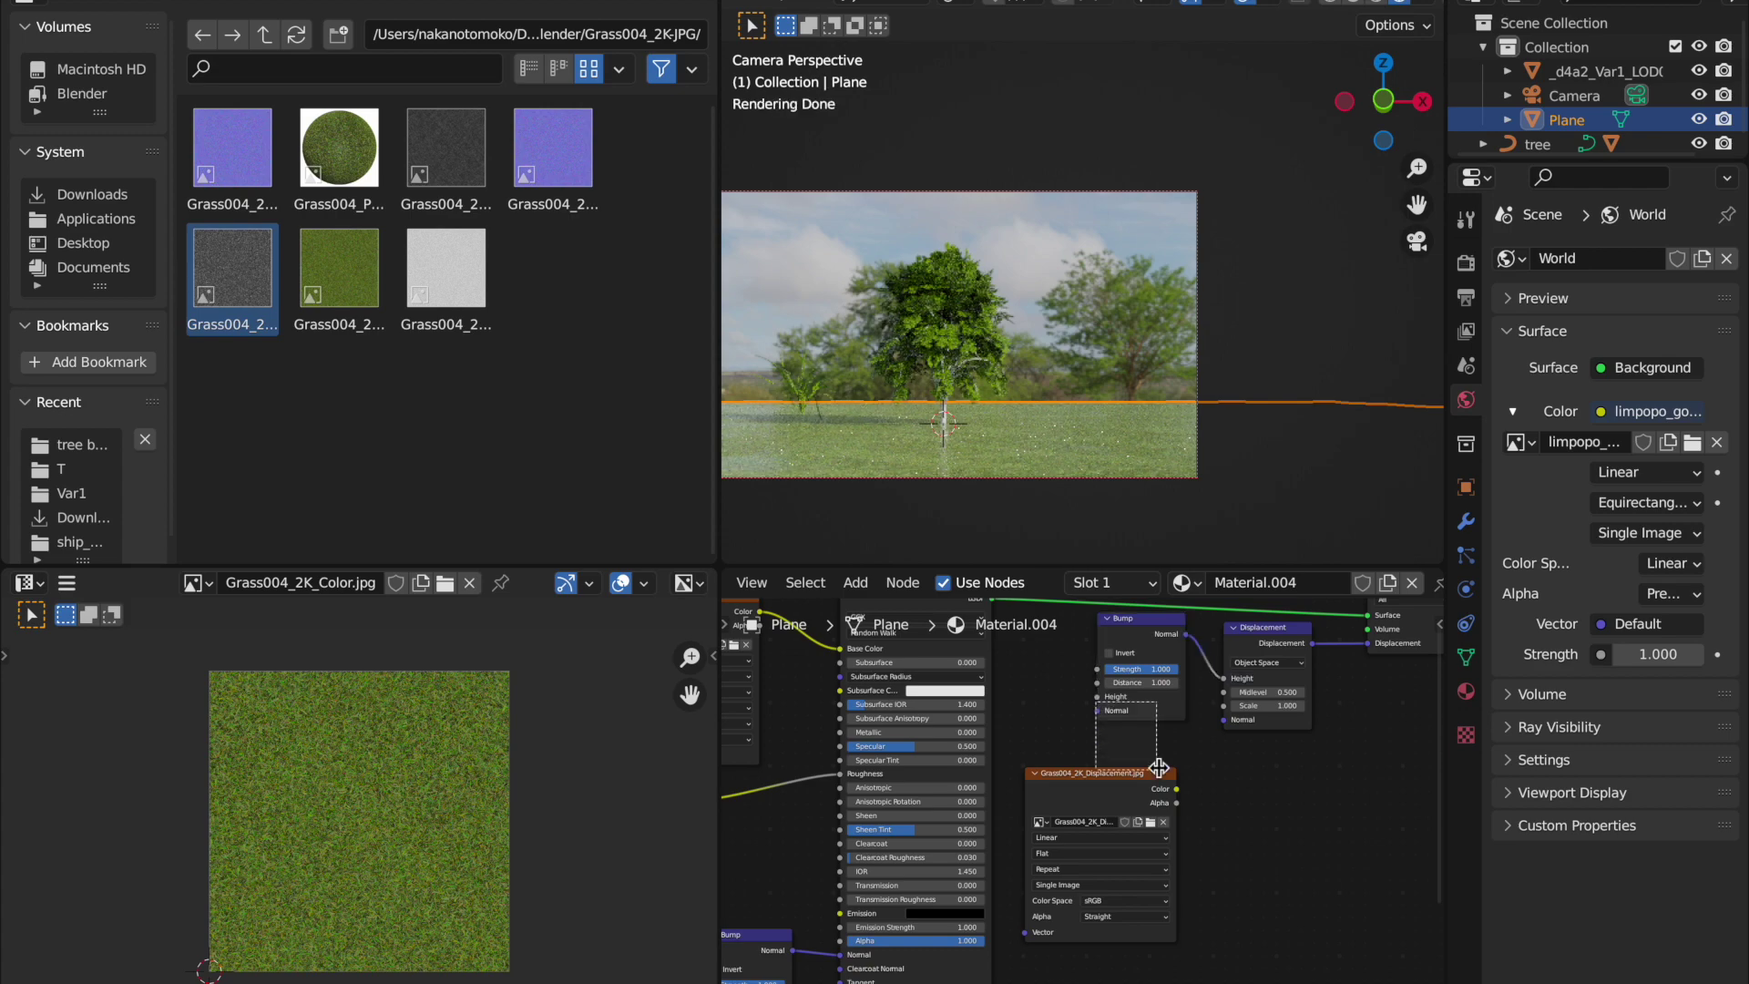
Set the feature set to Experimental and give the ground an adaptive Subdivision modifier.
click(1466, 691)
scroll(1613, 775, down, 5)
click(1466, 263)
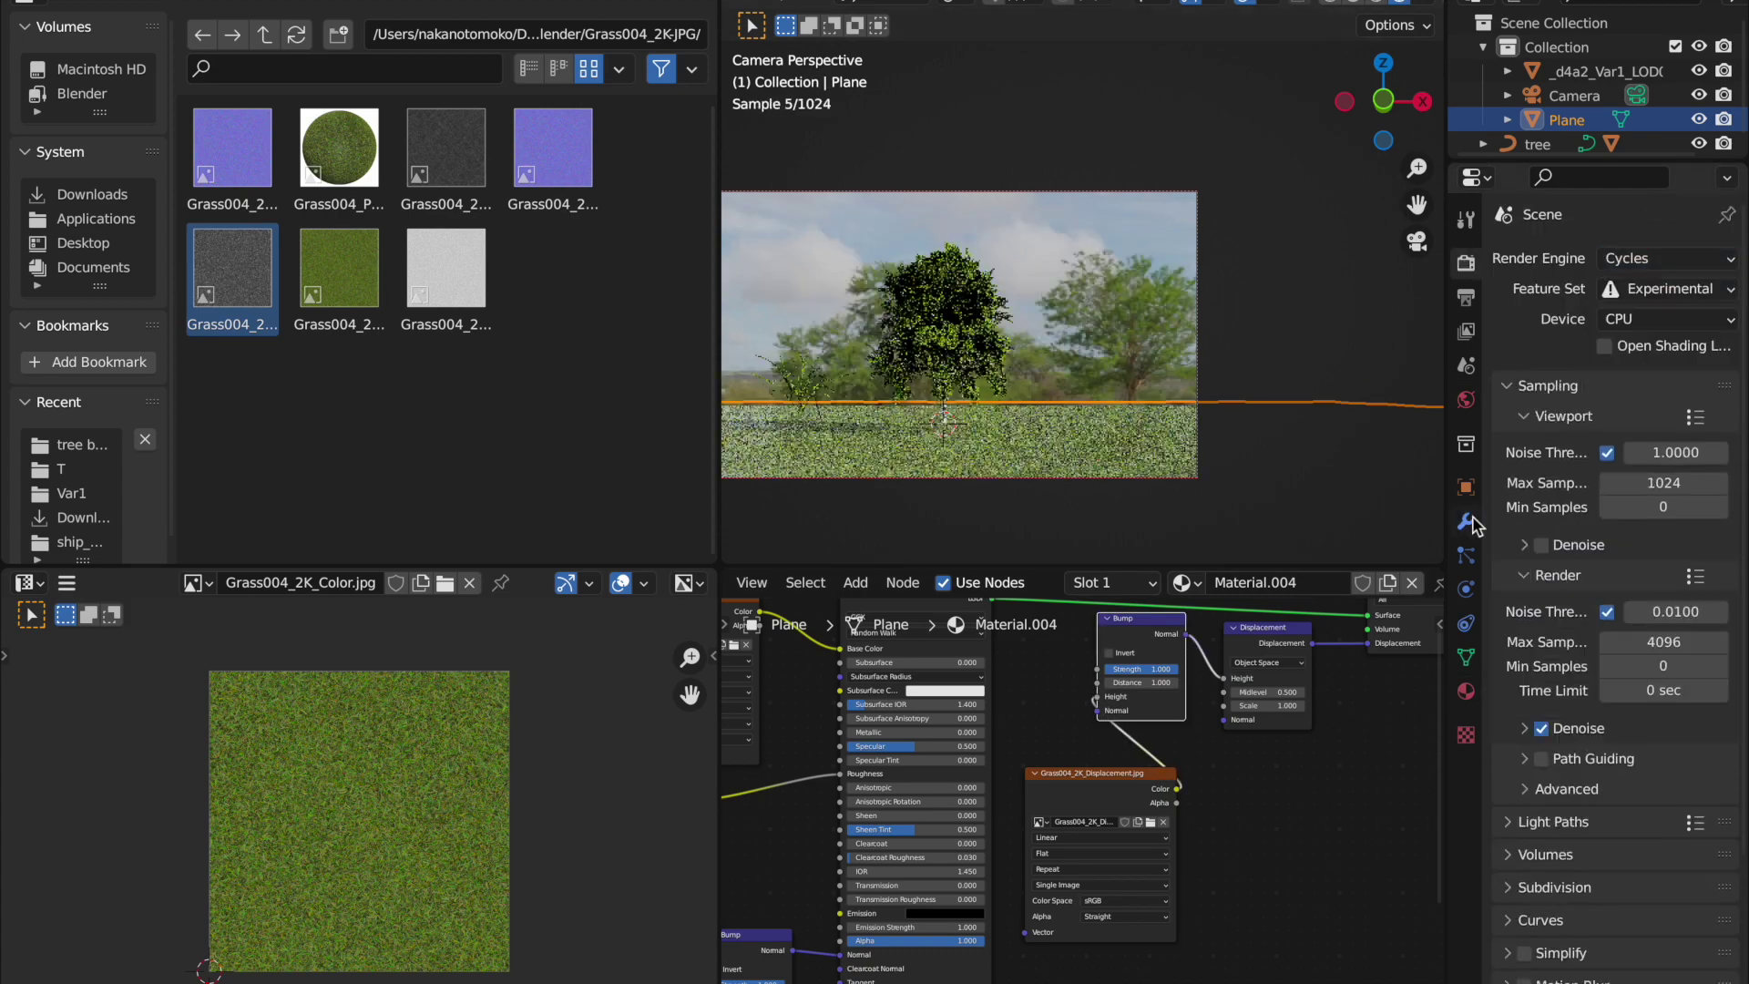
click(1466, 520)
click(1612, 257)
click(1690, 344)
click(1597, 364)
scroll(1084, 273, up, 2)
drag(1648, 391, 1676, 392)
Render the ground's hair particles as grass objects and update the particle count.
click(1604, 71)
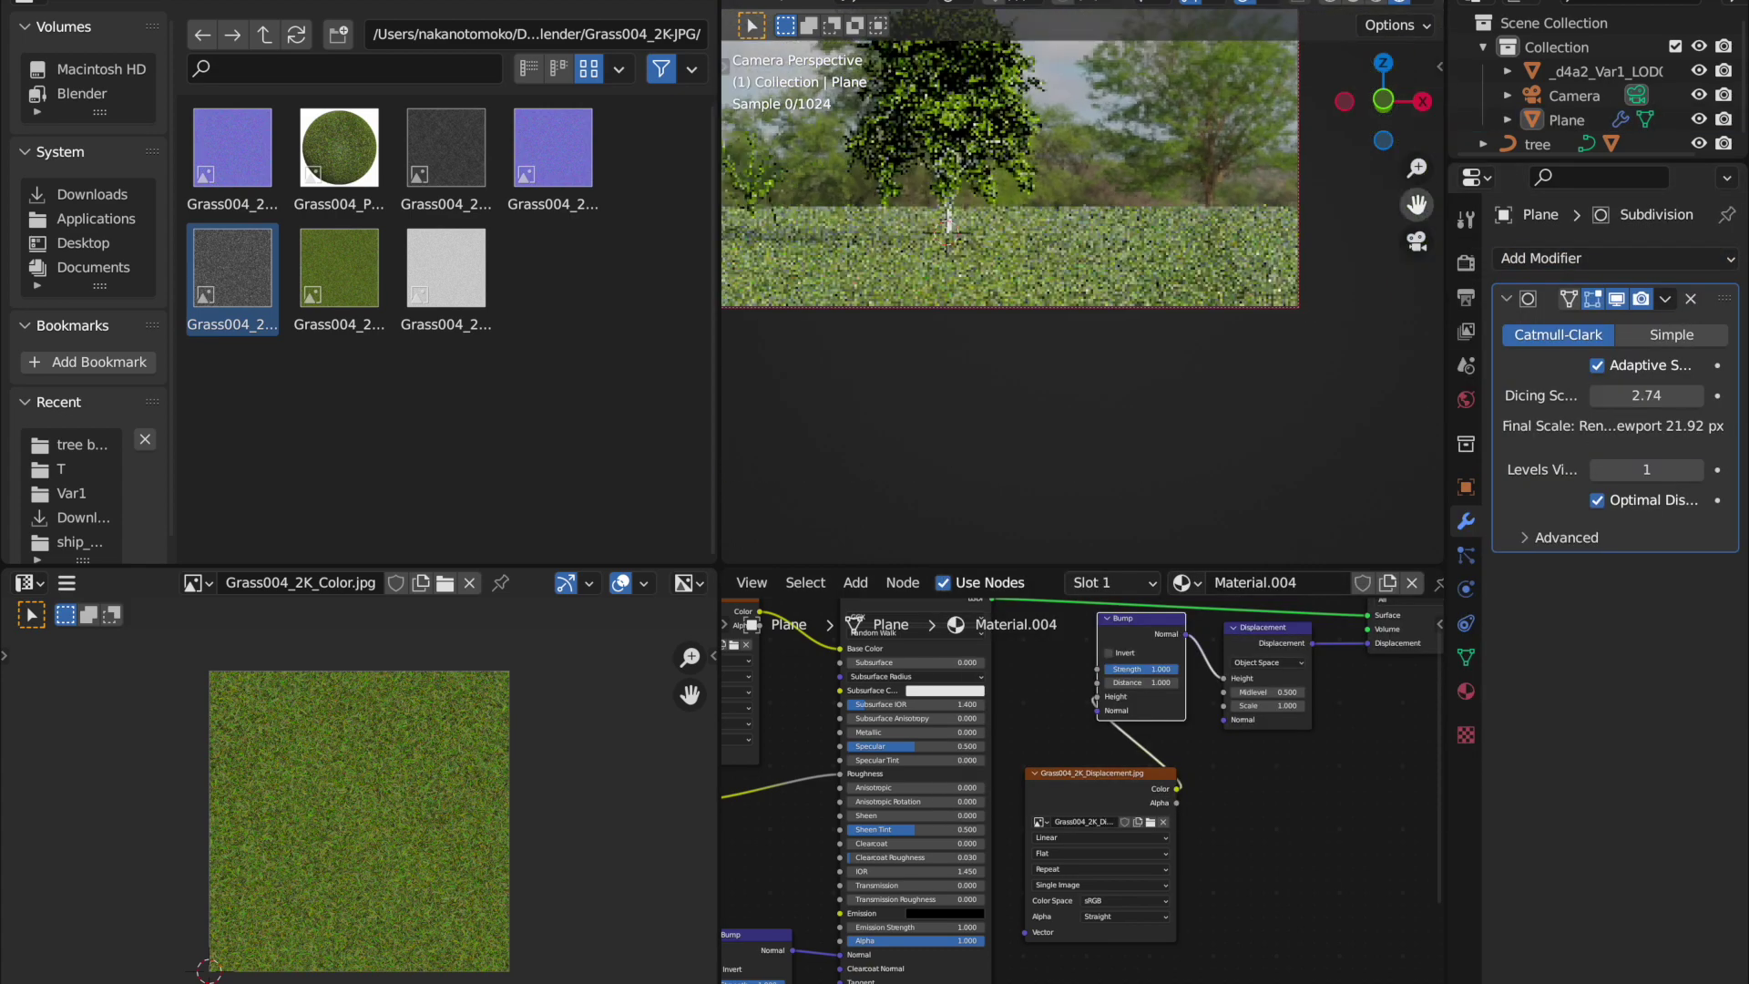
click(1466, 555)
click(1567, 119)
click(1676, 390)
click(1647, 756)
double_click(1670, 438)
text(10000)
key(Return)
Enable grass particle rotation with a random phase of 2.0.
click(1524, 654)
click(1647, 691)
drag(1647, 780, 1694, 781)
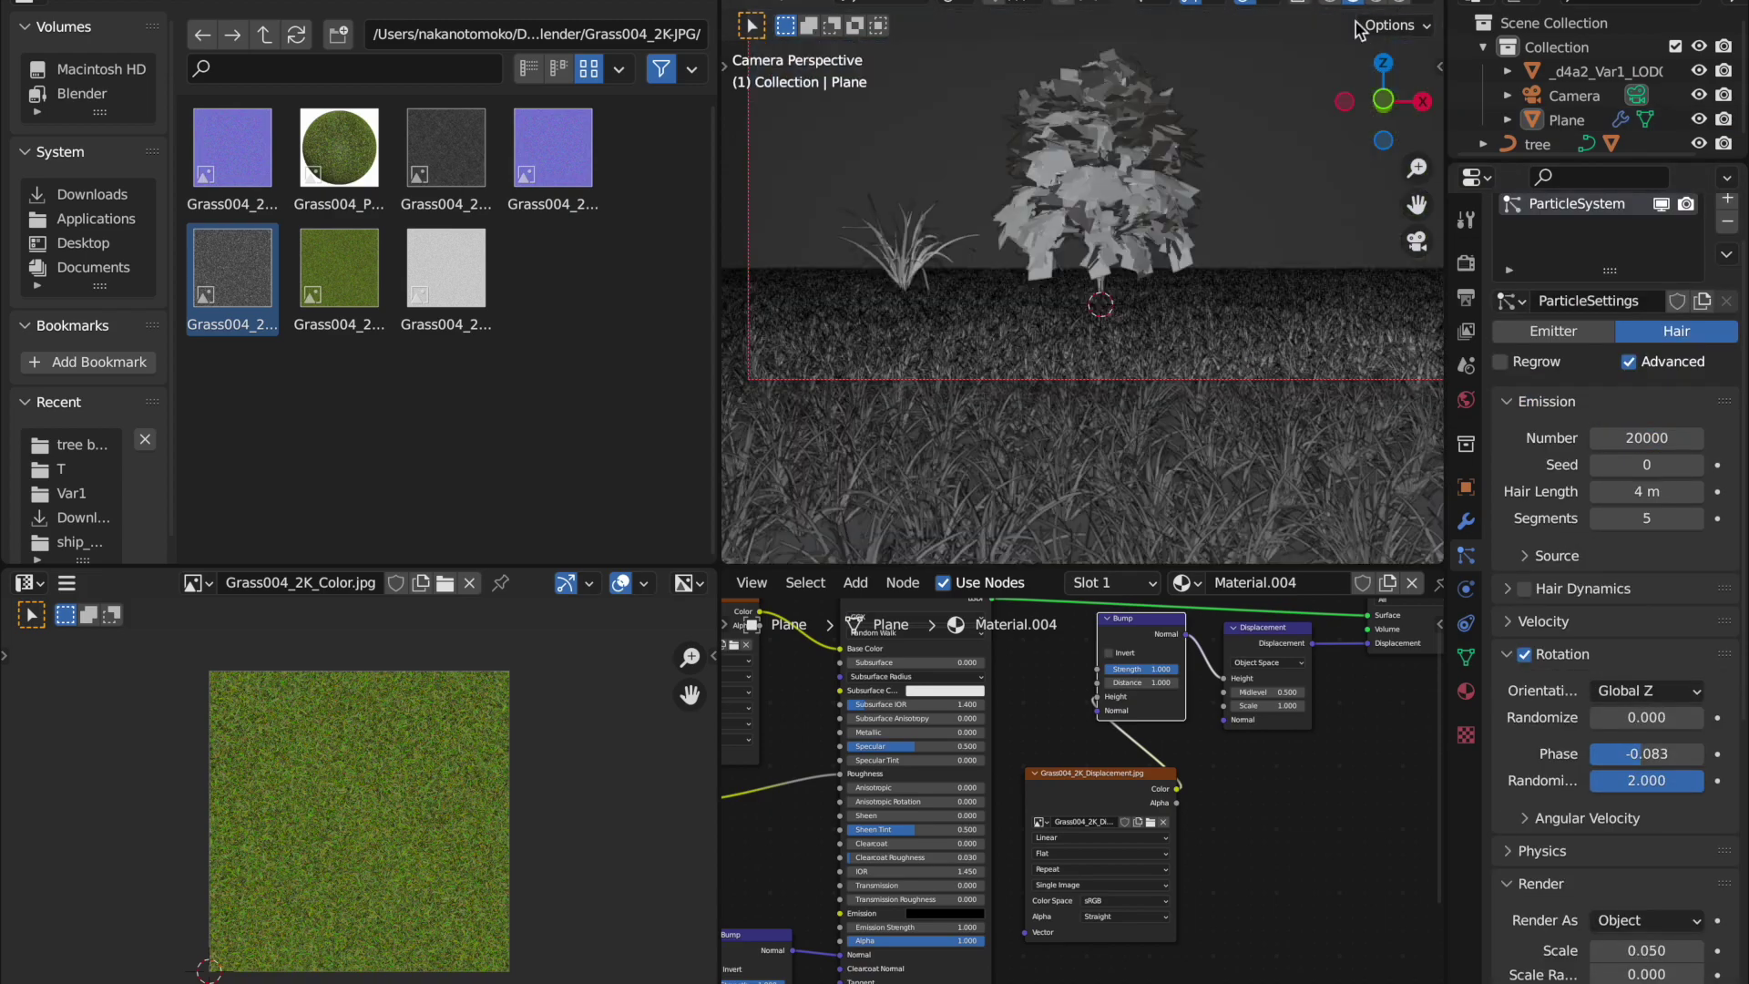
Load the Bark001 image texture set into the tree's material using Ctrl+Shift+T.
click(1574, 94)
key(g)
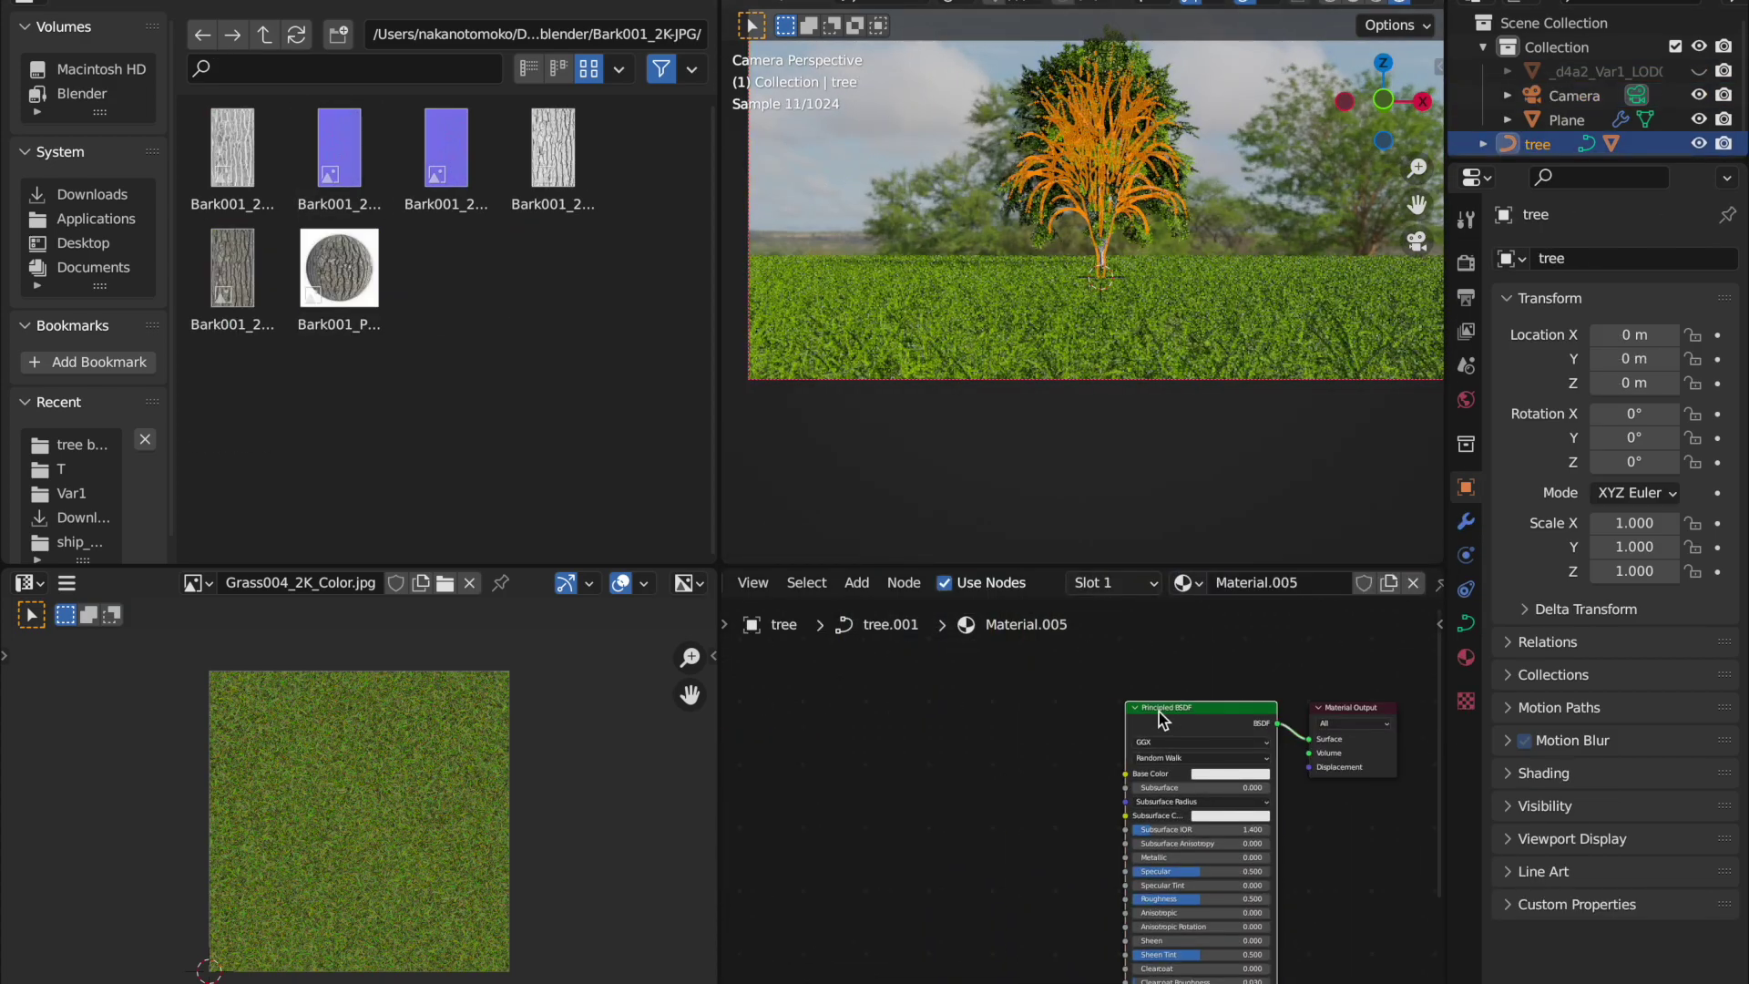
key(ctrl+shift+t)
key(Return)
click(1465, 263)
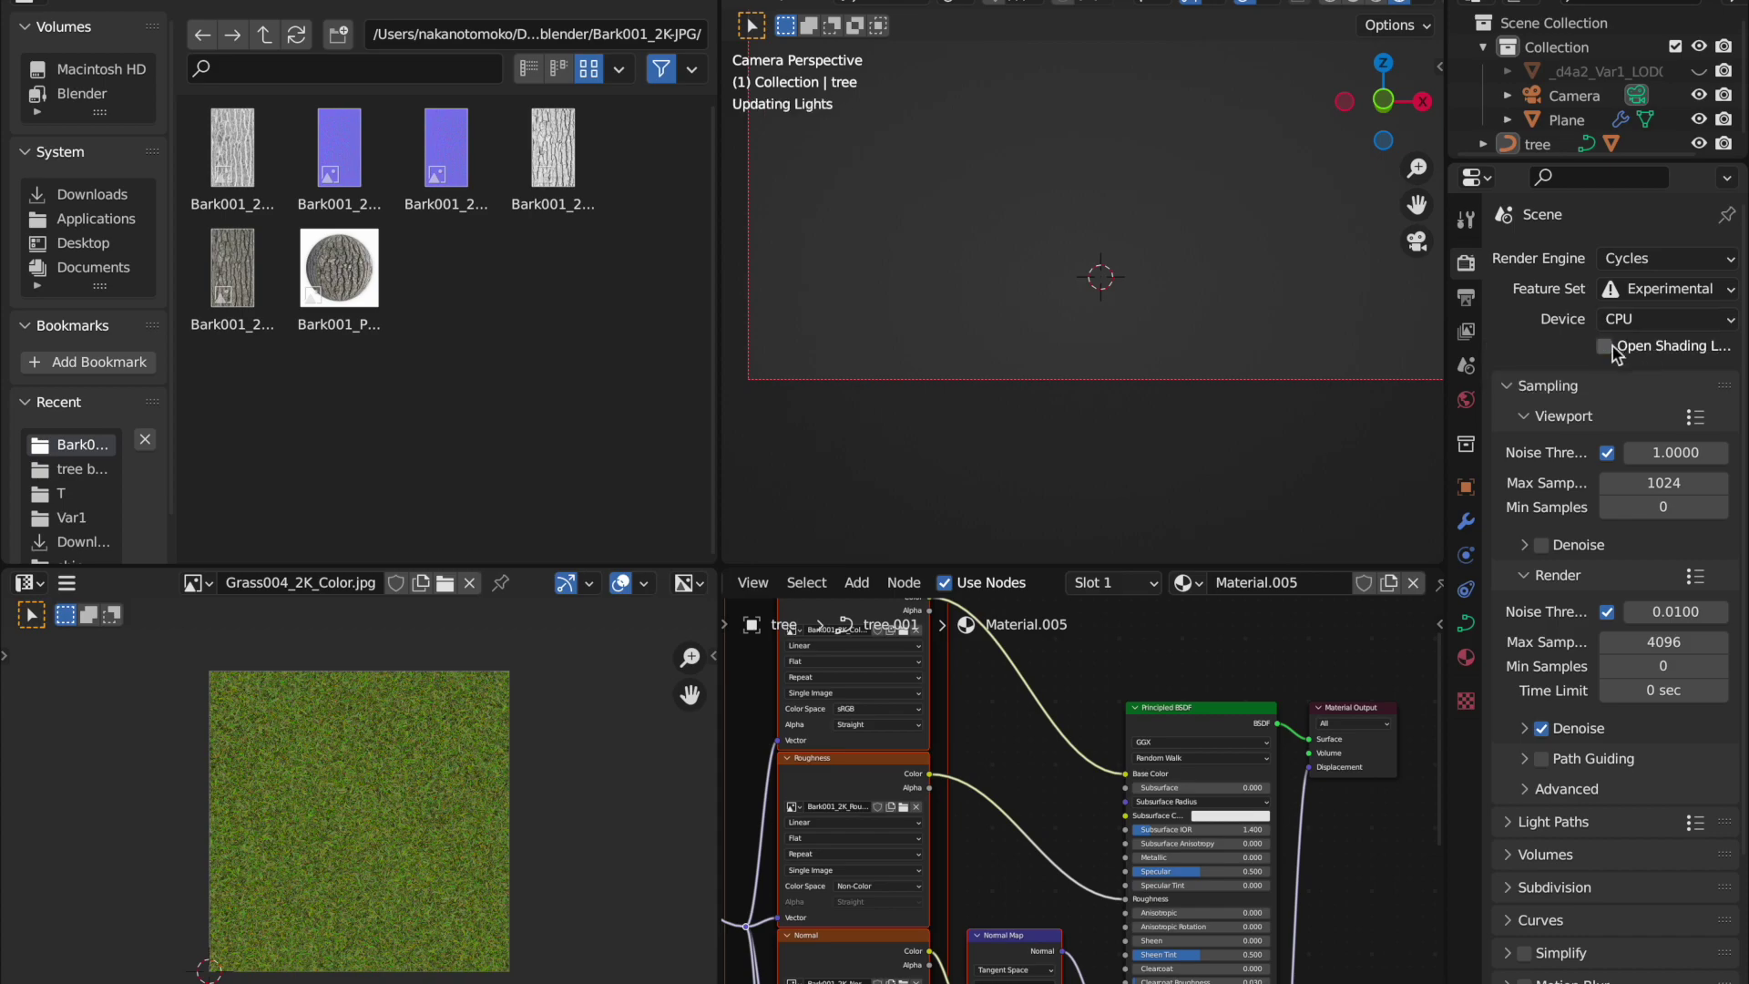
click(1465, 623)
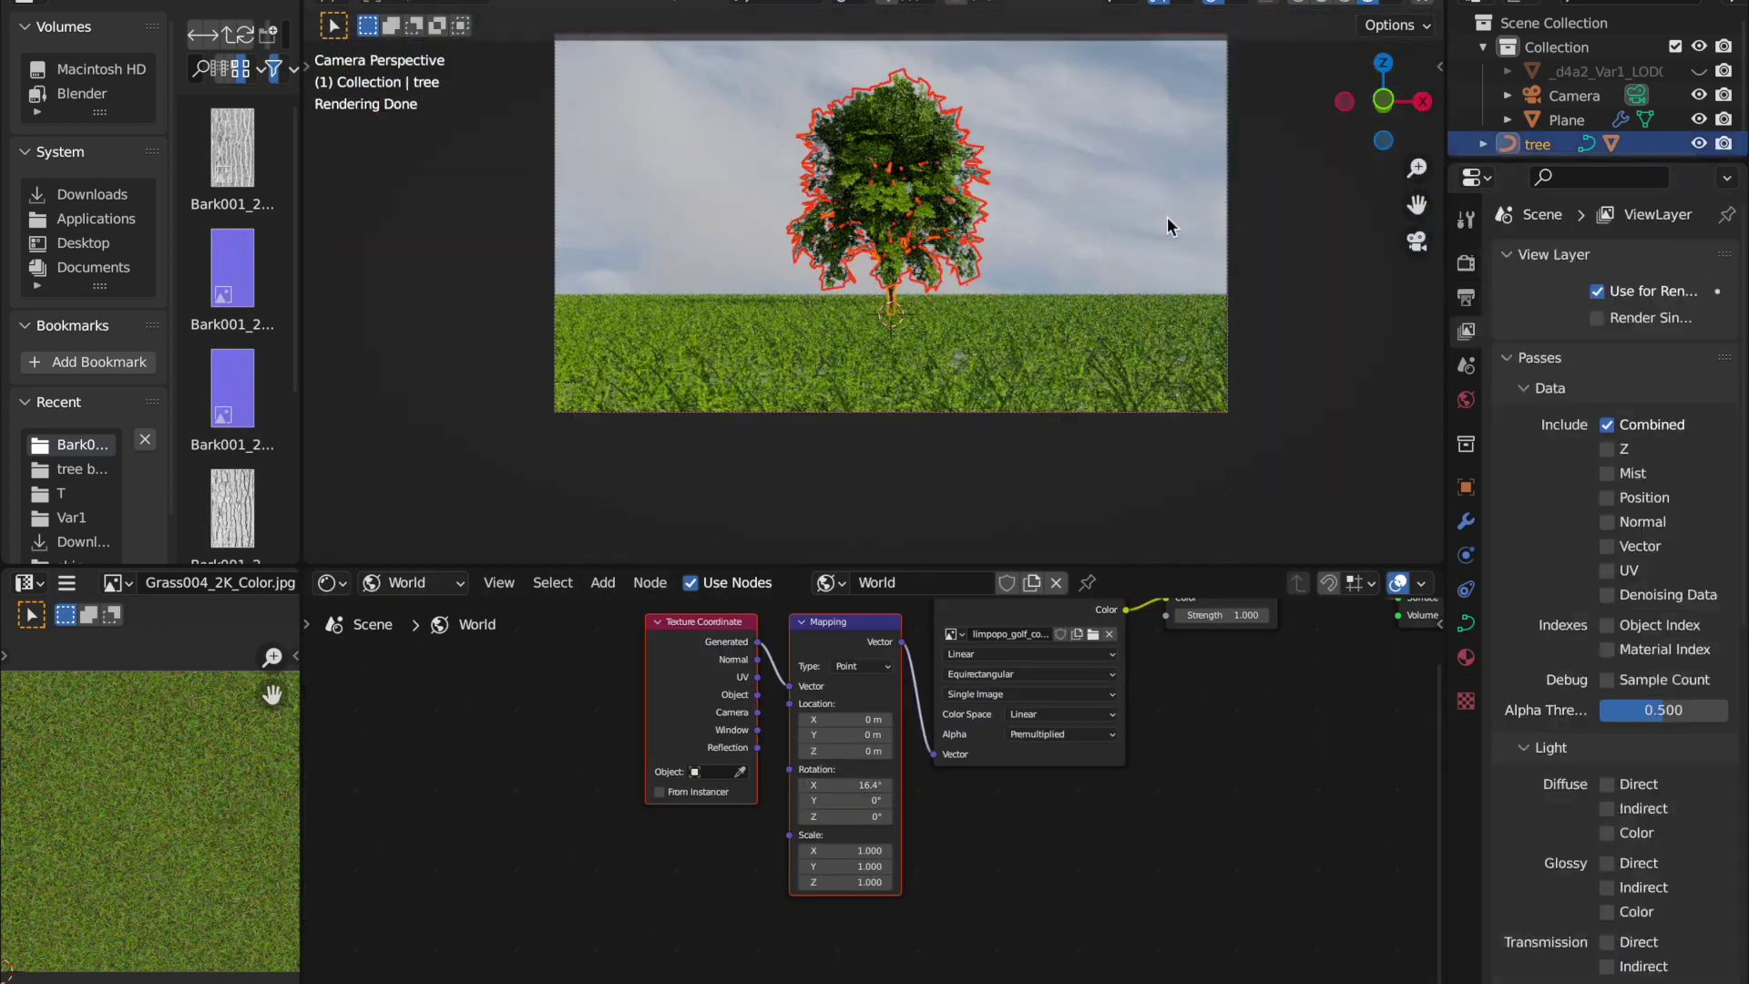
Add a cube scaled to enclose the scene, set fog density 0.01, and add a Noise Texture node.
key(Delete)
key(shift+a)
key(s)
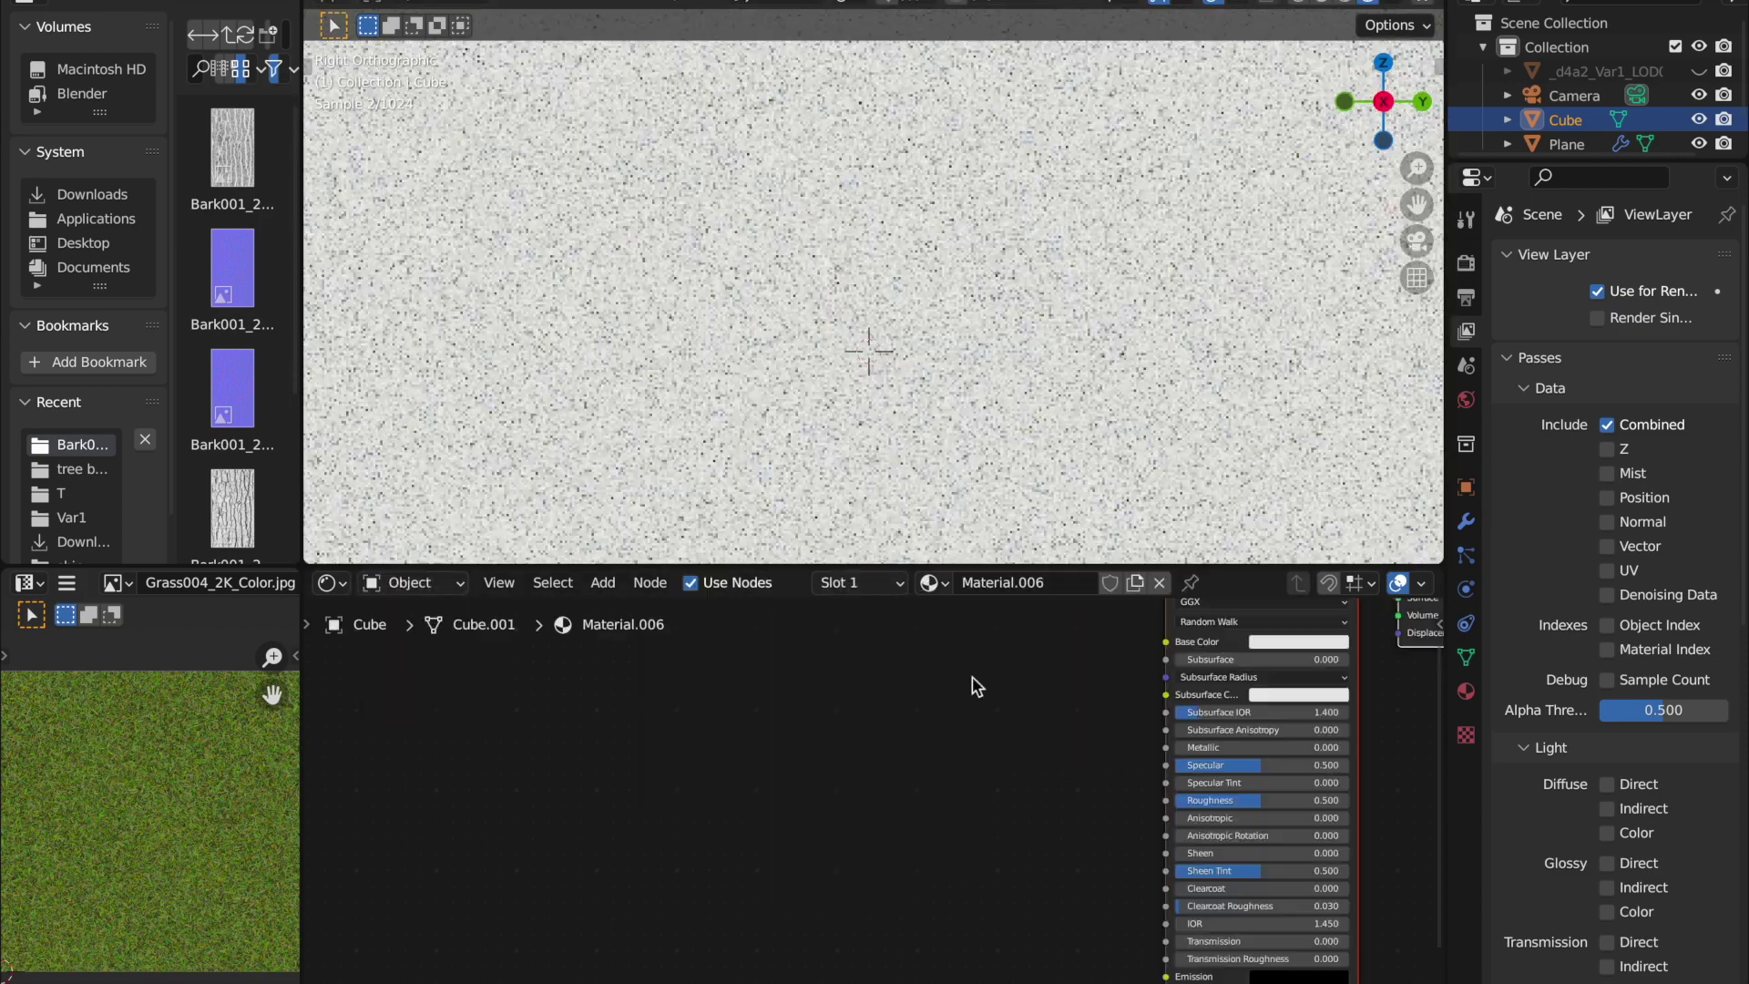
text(0.01)
key(Return)
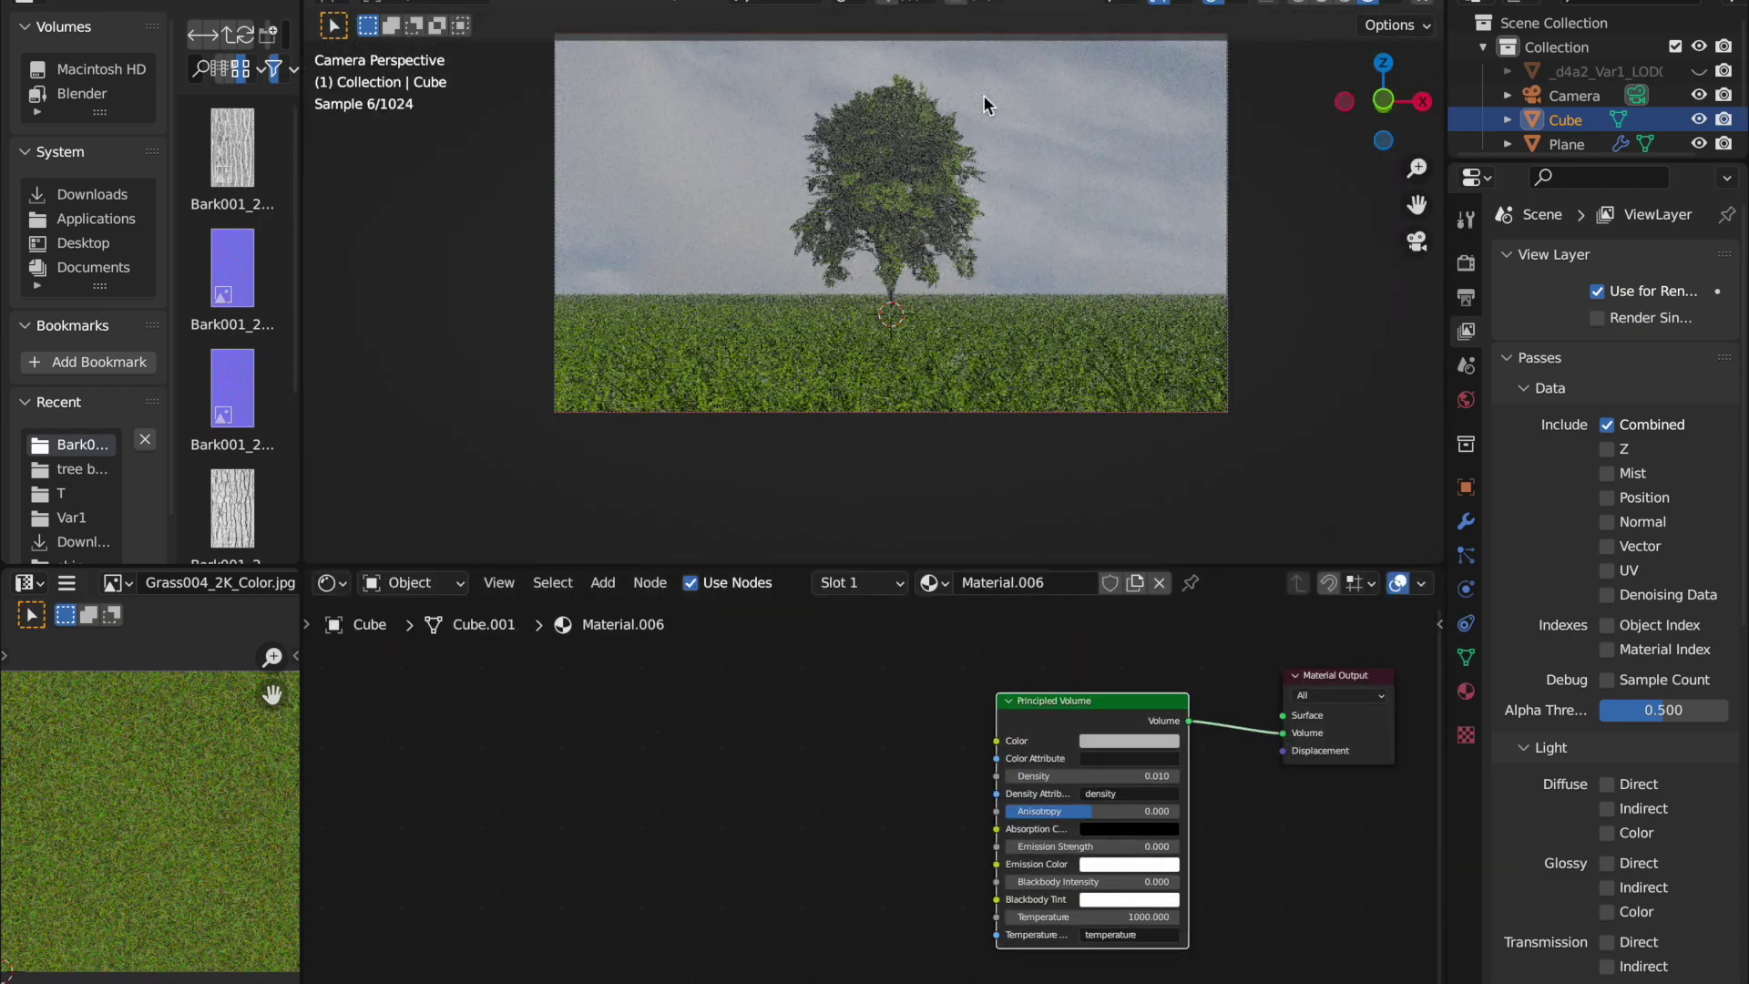
scroll(1091, 682, up, 3)
key(shift+a)
click(904, 702)
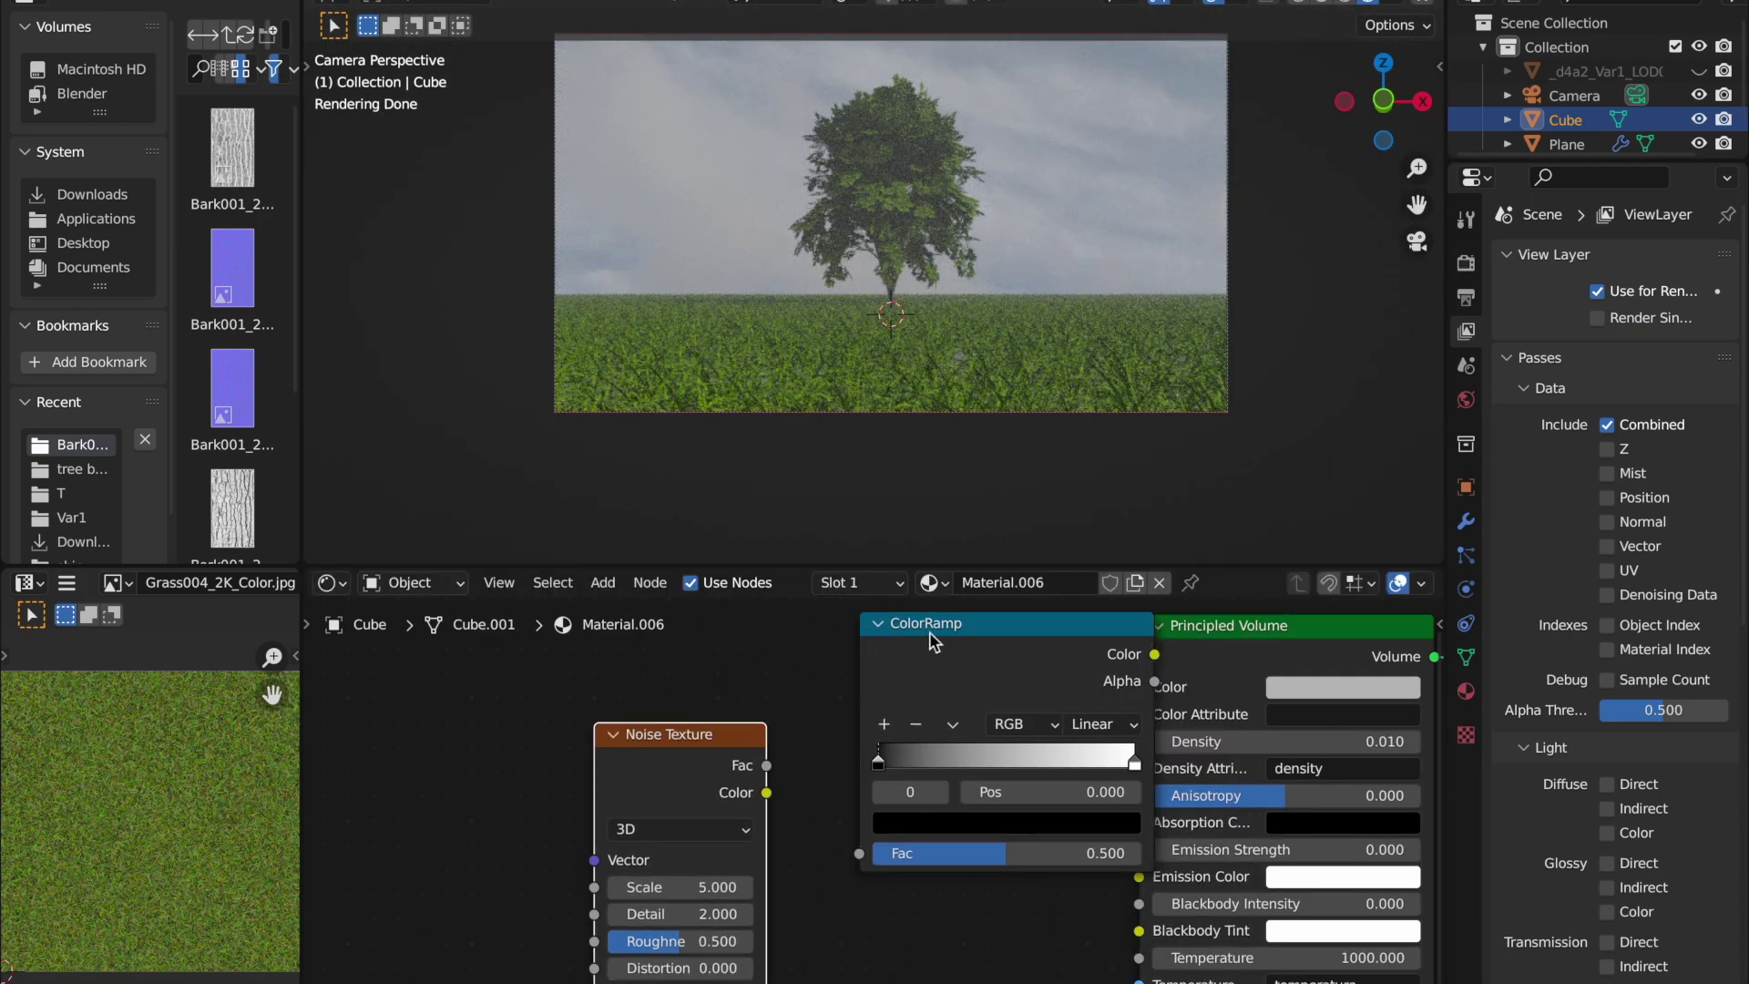
Duplicate the tree in top view, place the copy on the ground, then return to camera view.
click(915, 285)
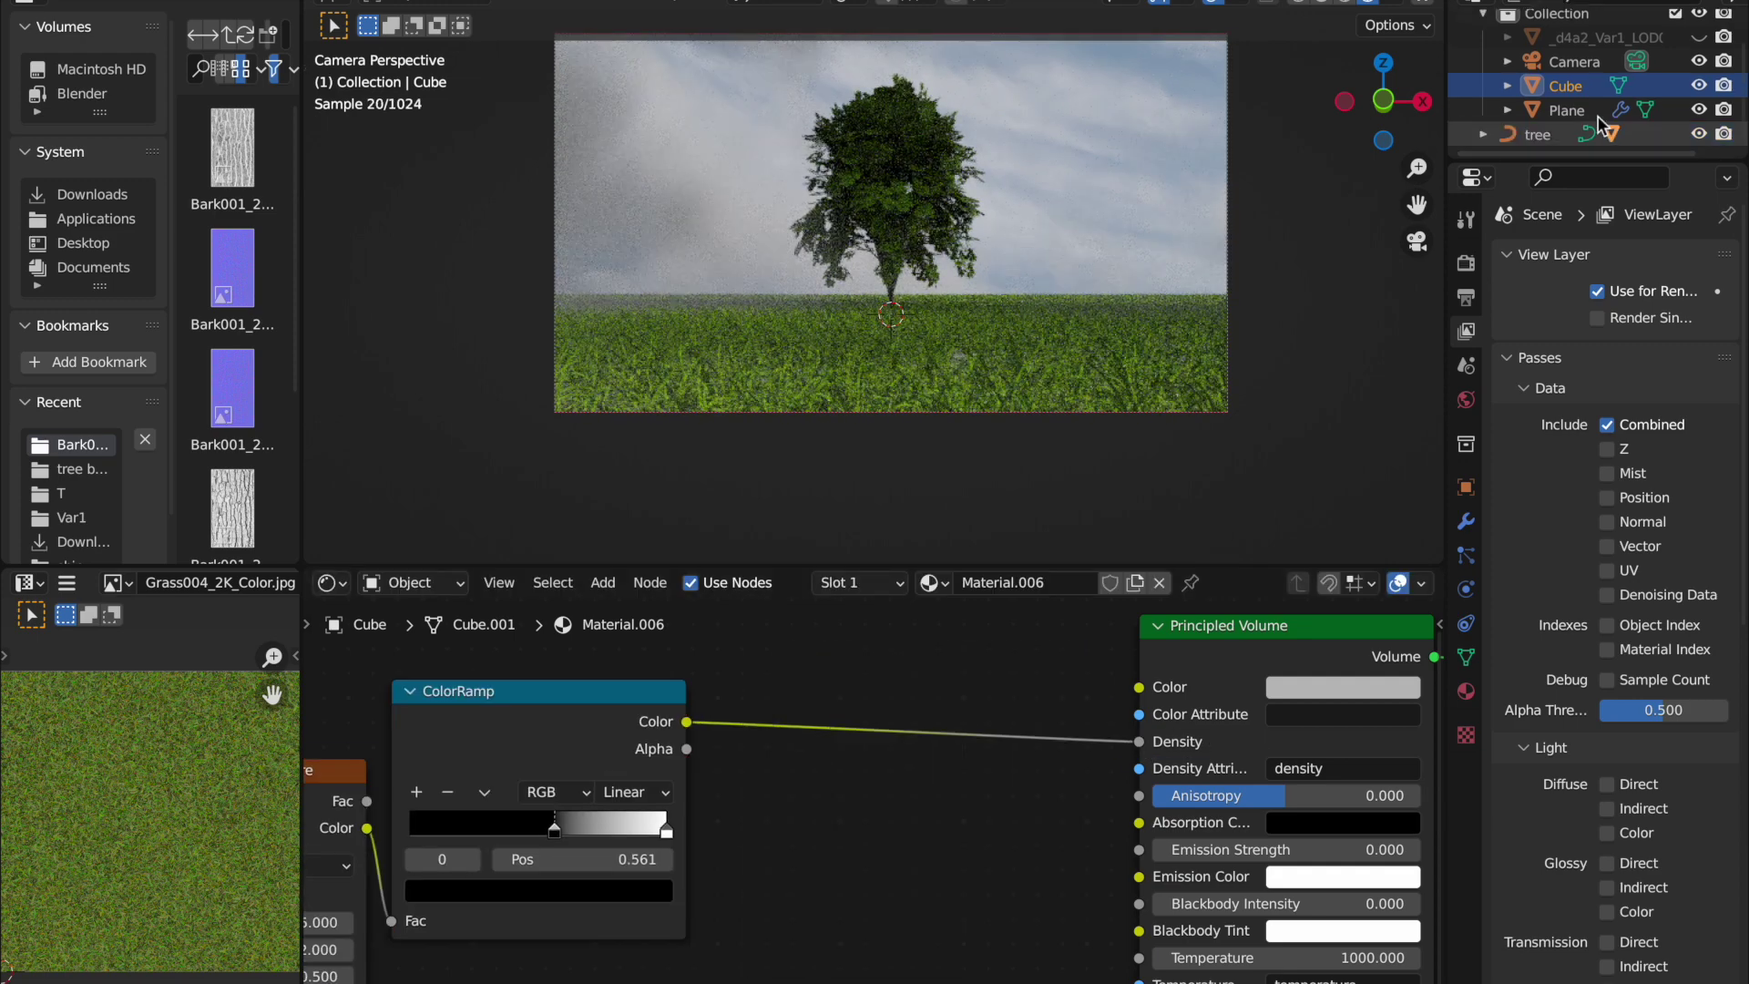
key(KP_7)
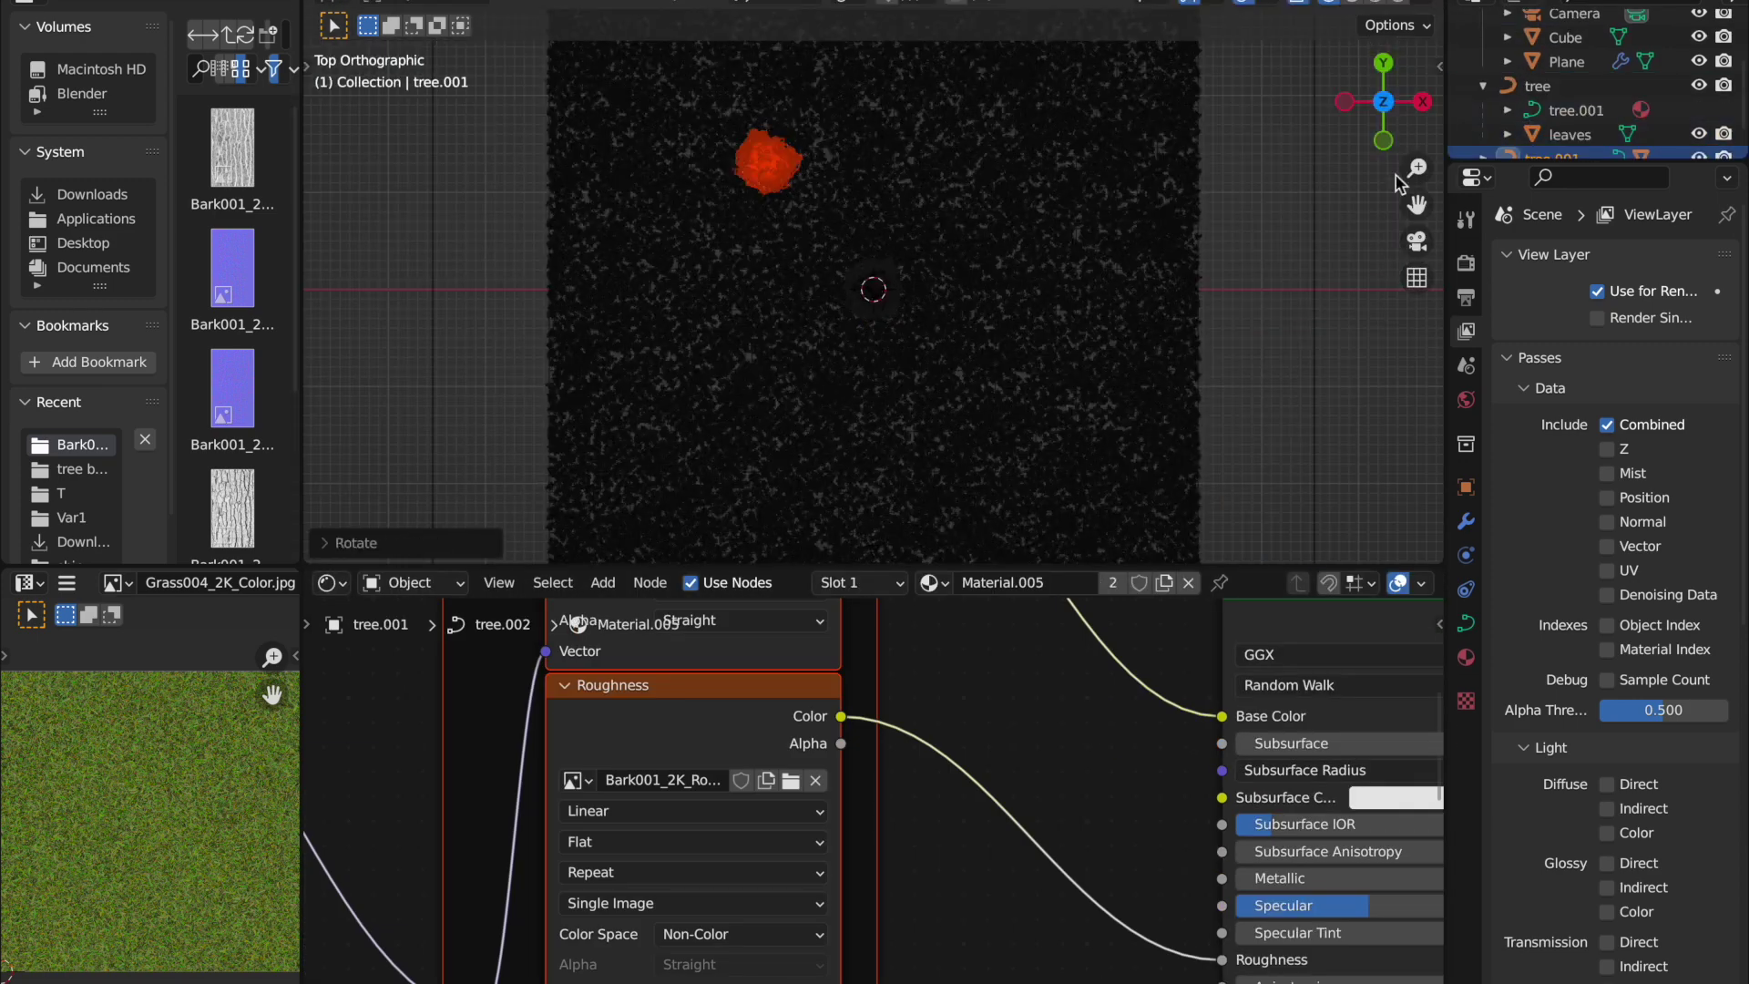
key(shift+d)
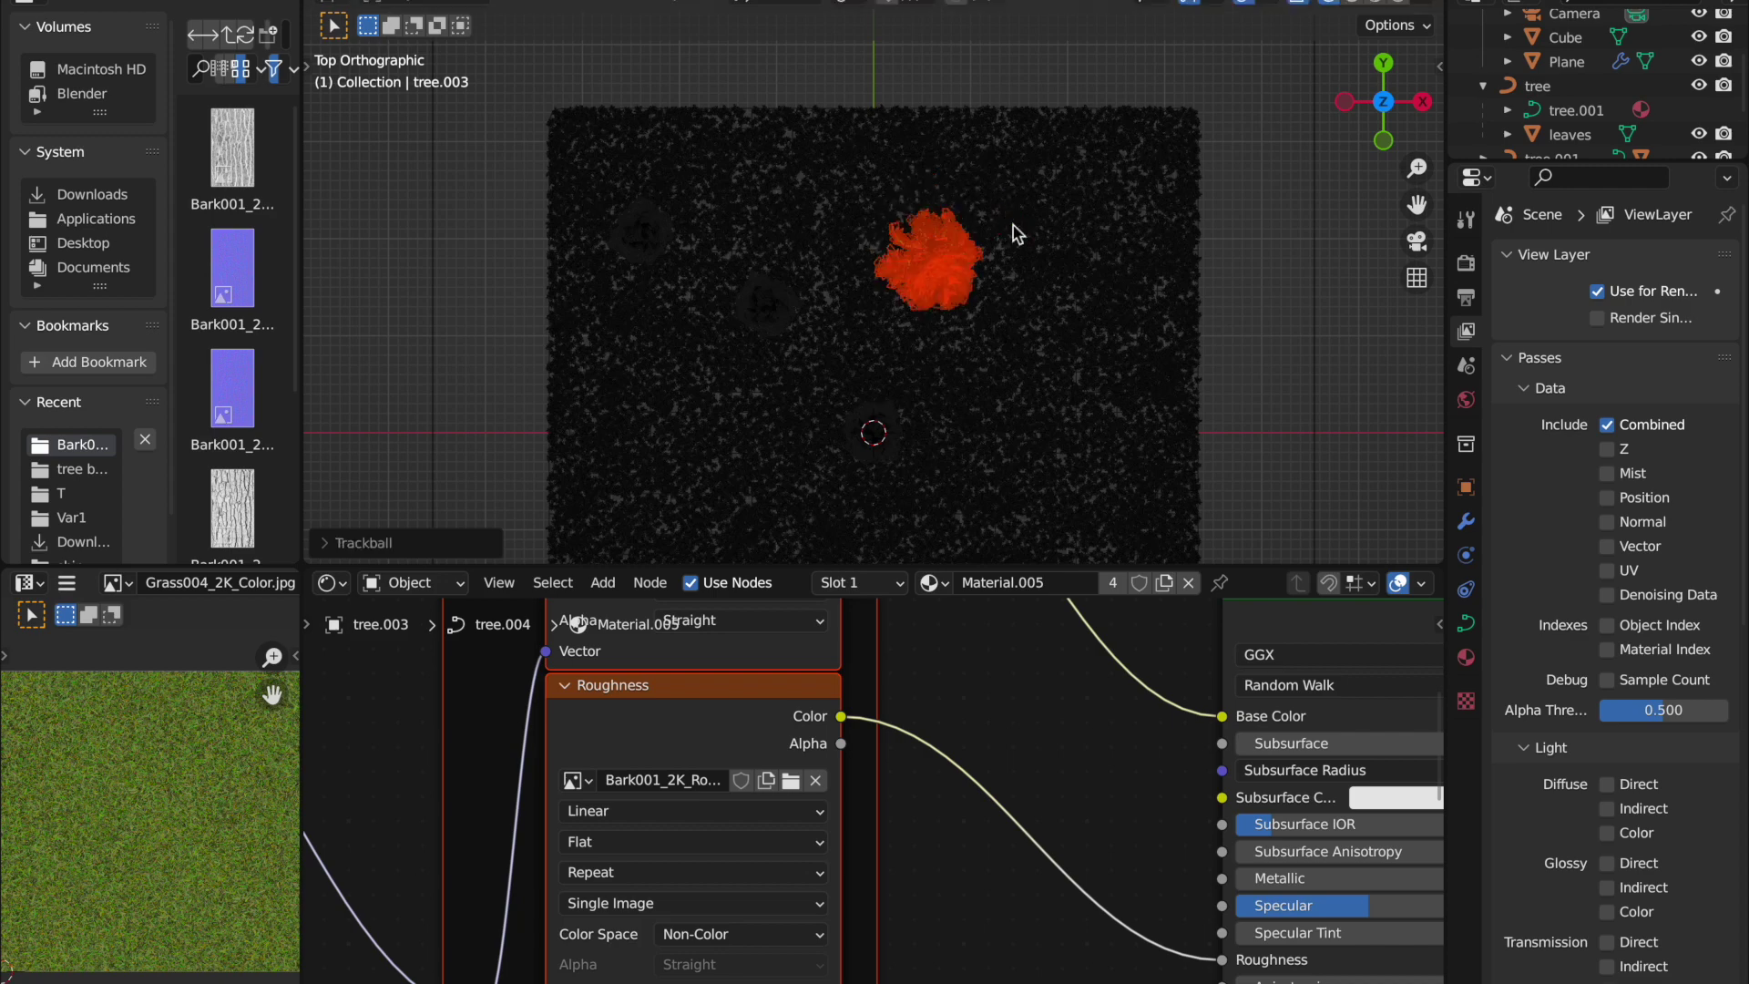
click(1418, 246)
key(KP_0)
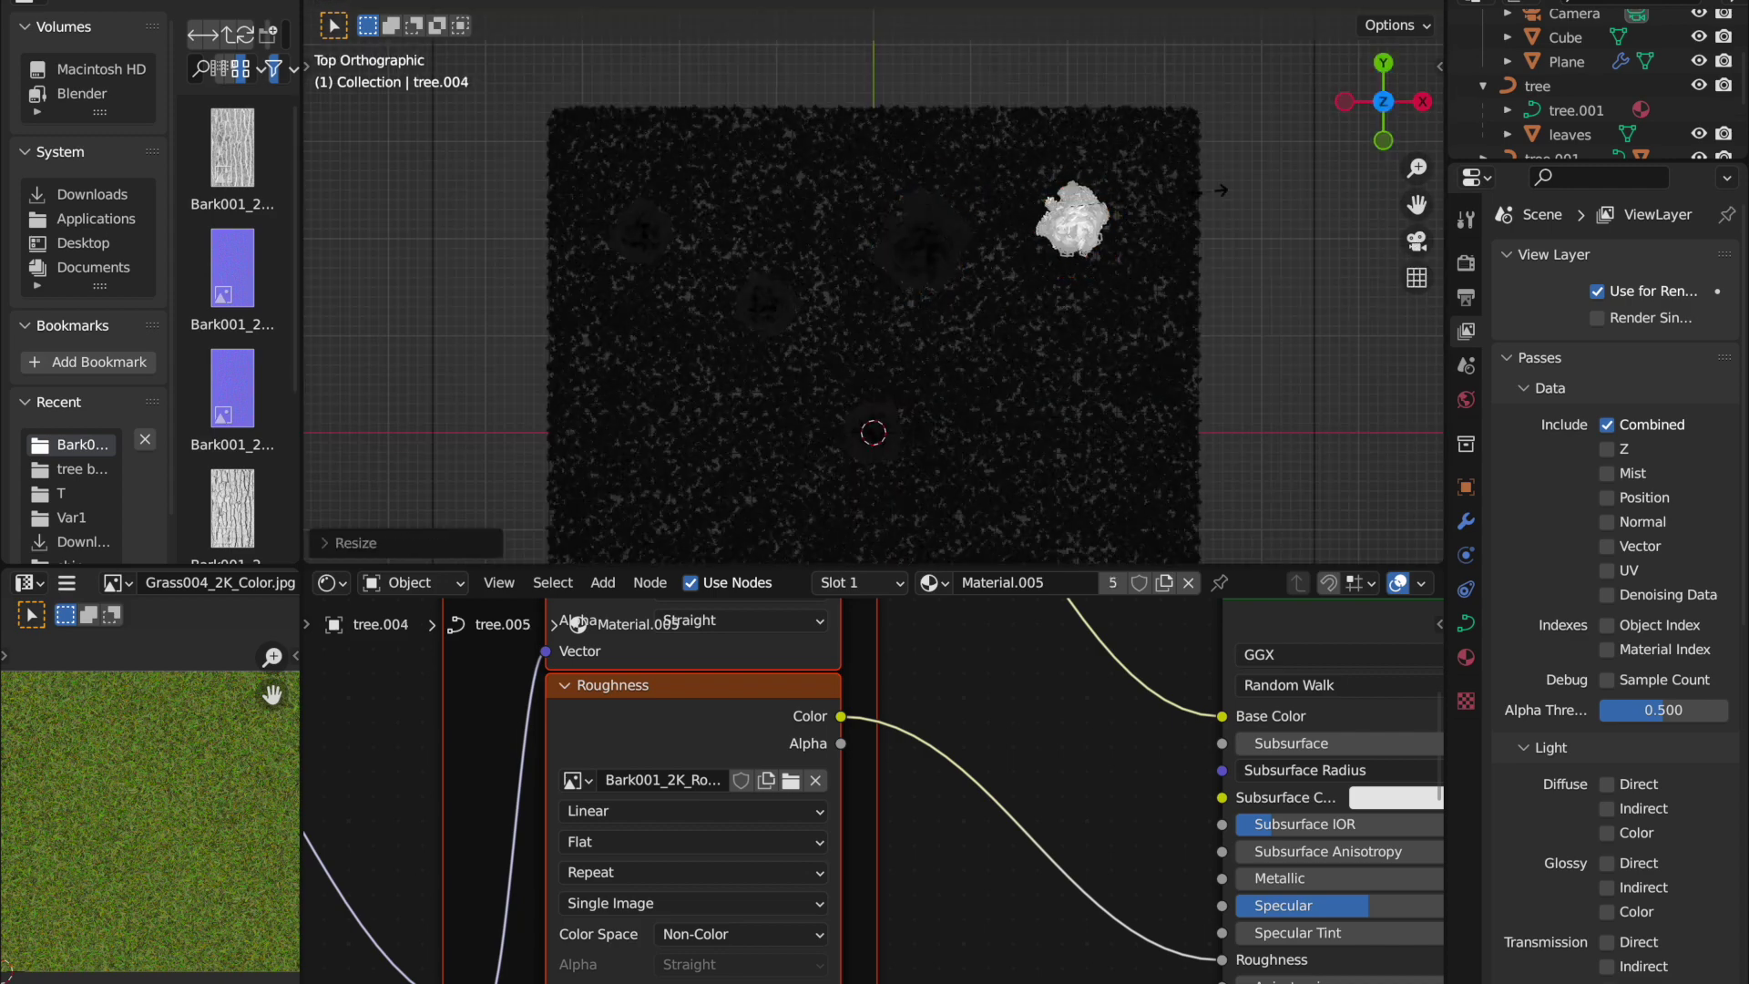
key(KP_0)
click(1566, 36)
click(1465, 264)
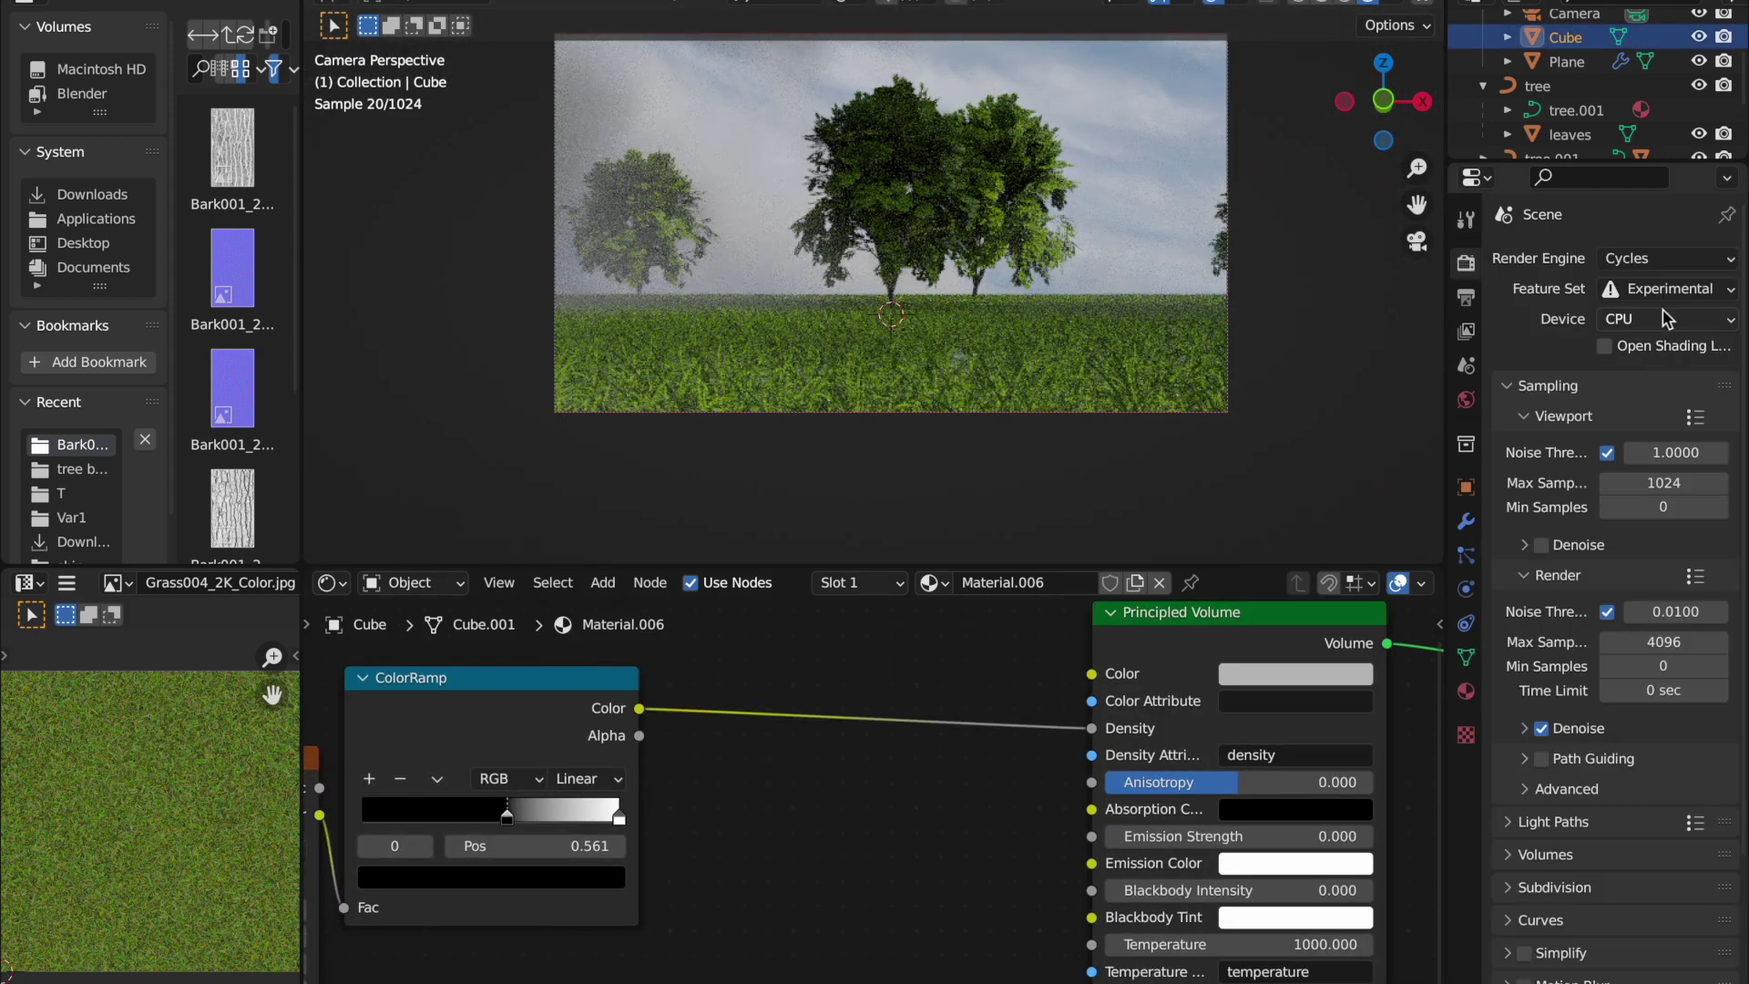
Raise the Transparent bounce count and shift the fog ColorRamp's dark stop to thin the fog.
click(1553, 759)
scroll(1674, 867, down, 2)
click(1675, 867)
middle_drag(533, 812, 603, 795)
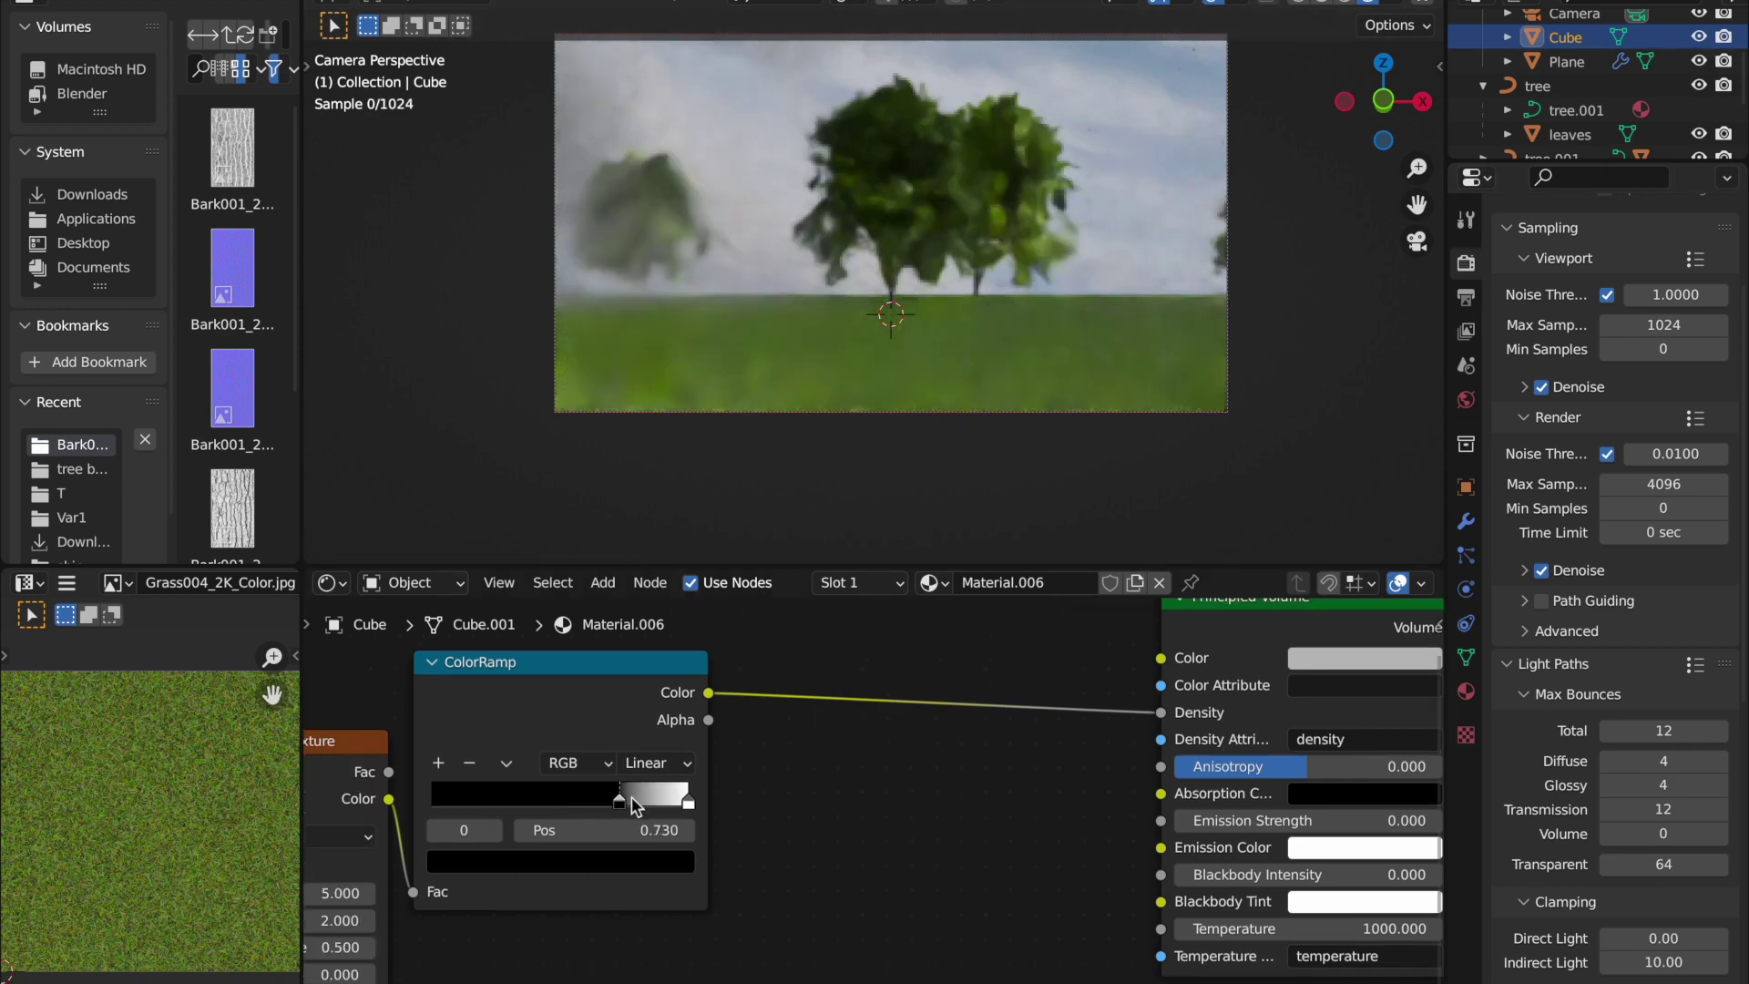
Insert a Math Divide node before the fog density and set its divisor value.
key(shift+a)
click(203, 804)
click(974, 692)
click(1005, 754)
text(10)
key(Return)
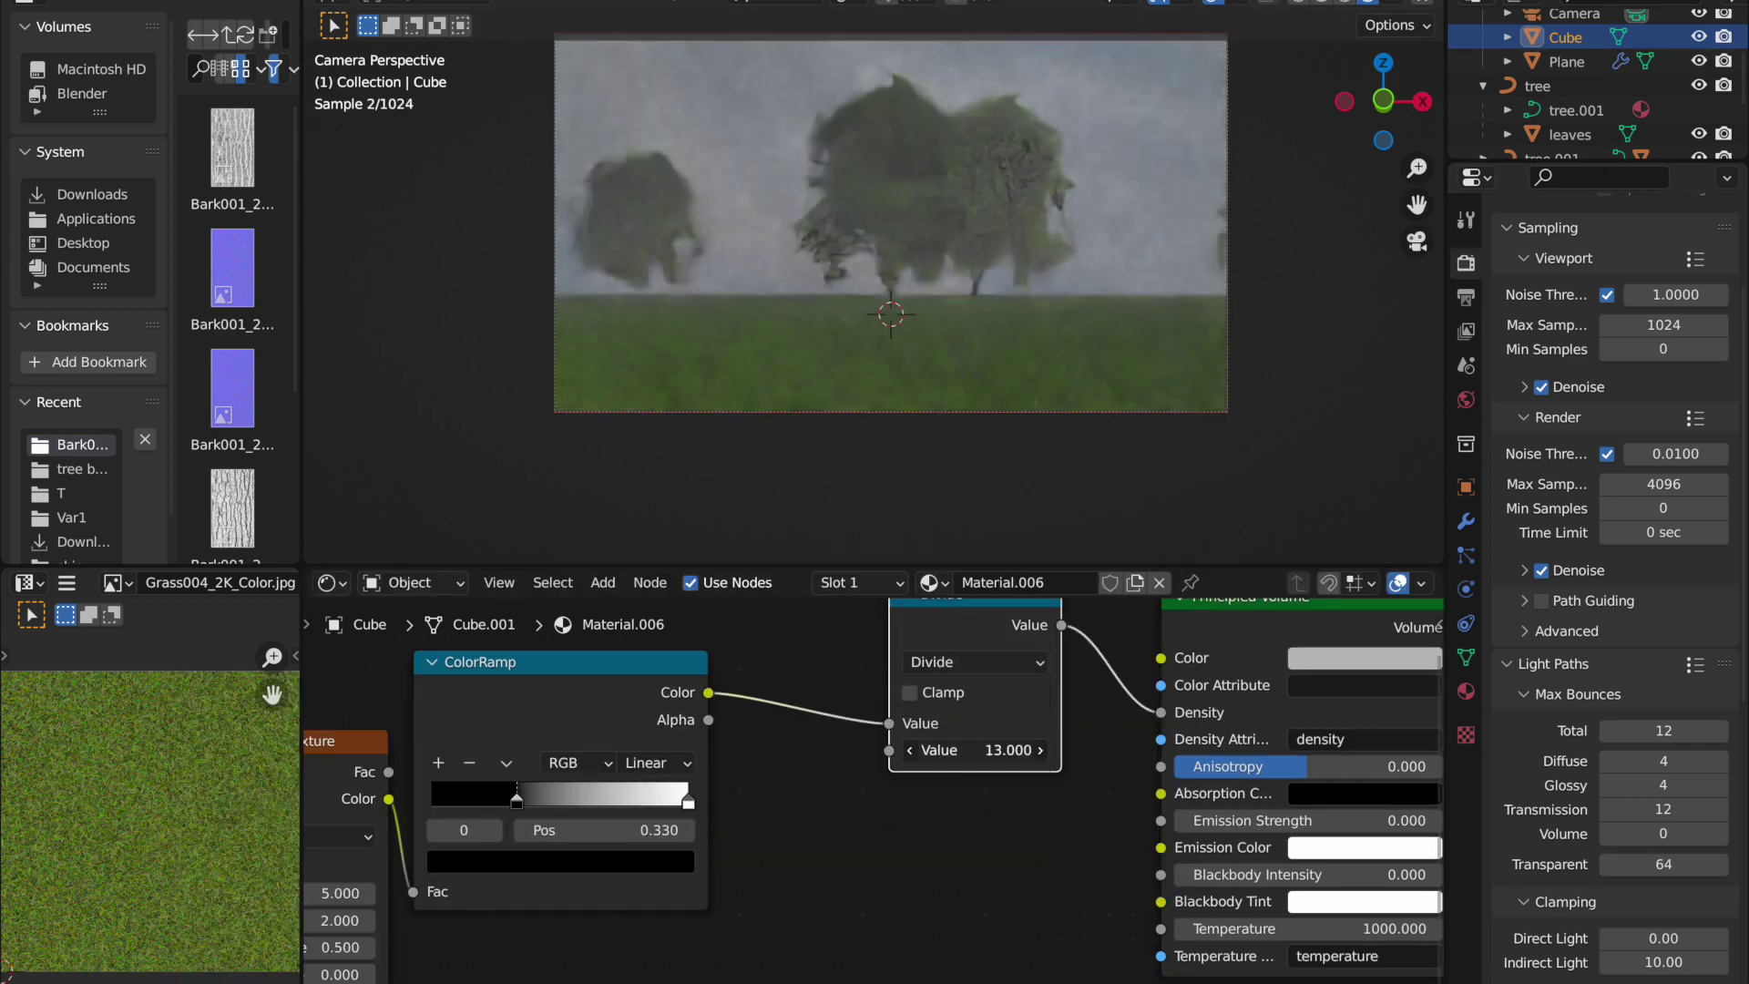
click(1567, 61)
click(1466, 554)
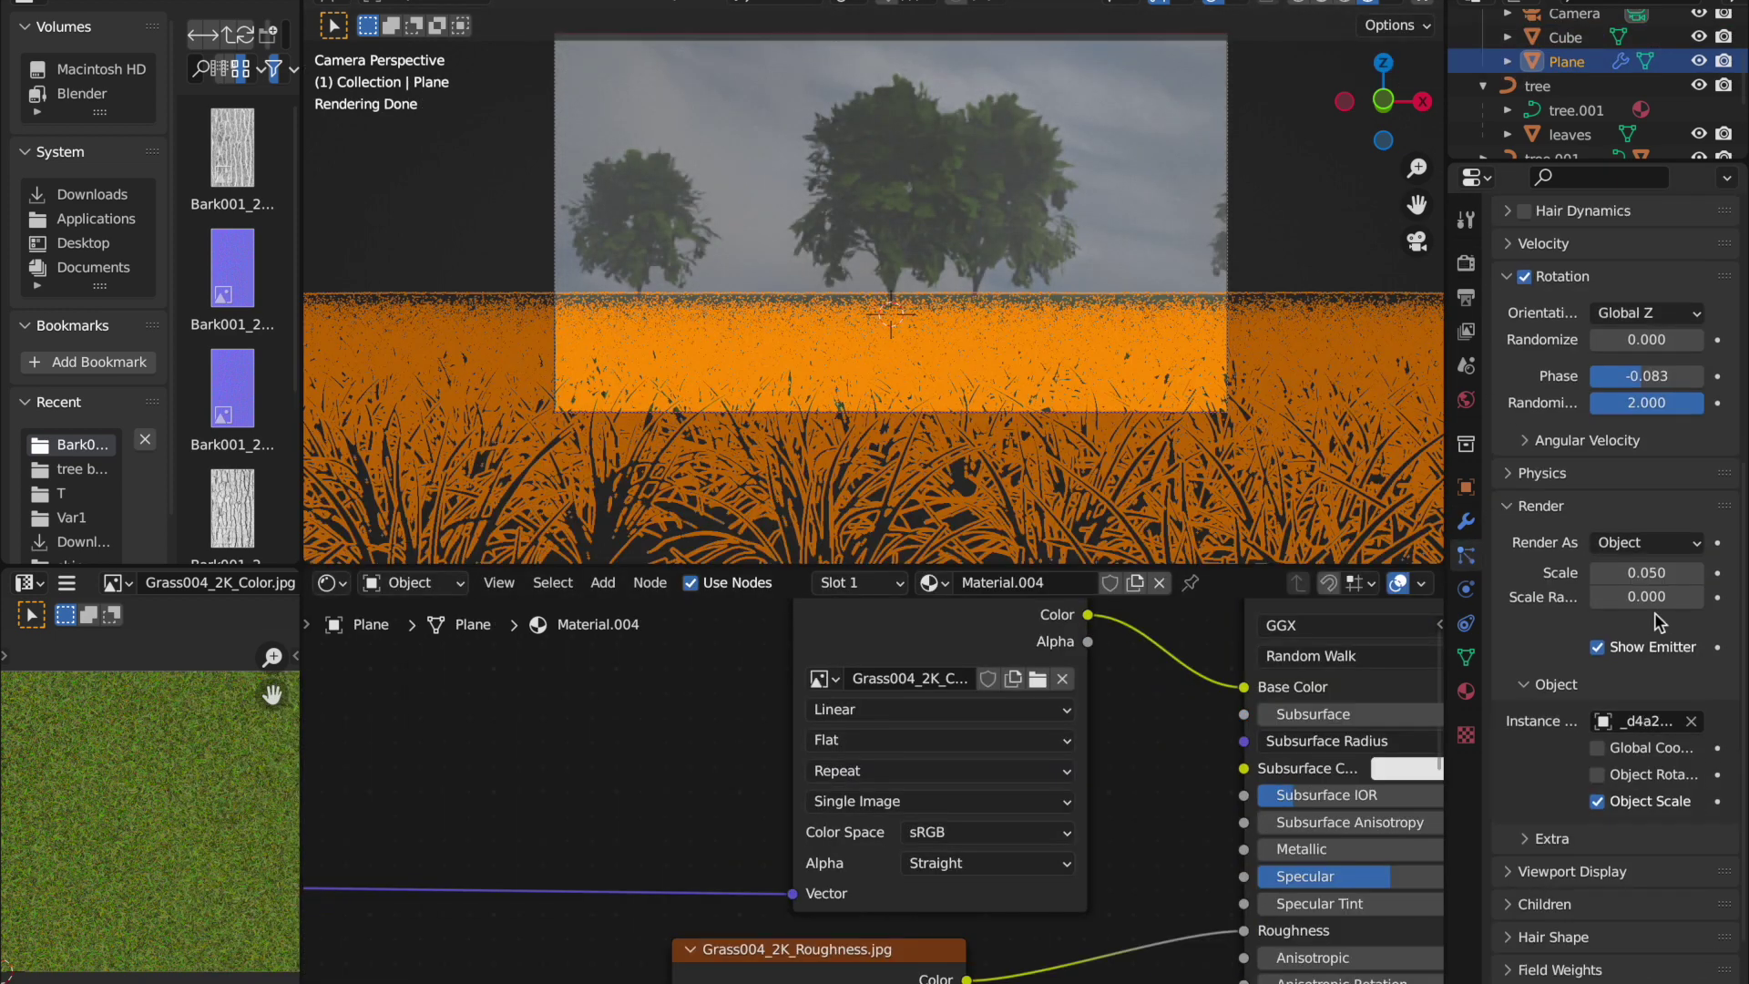